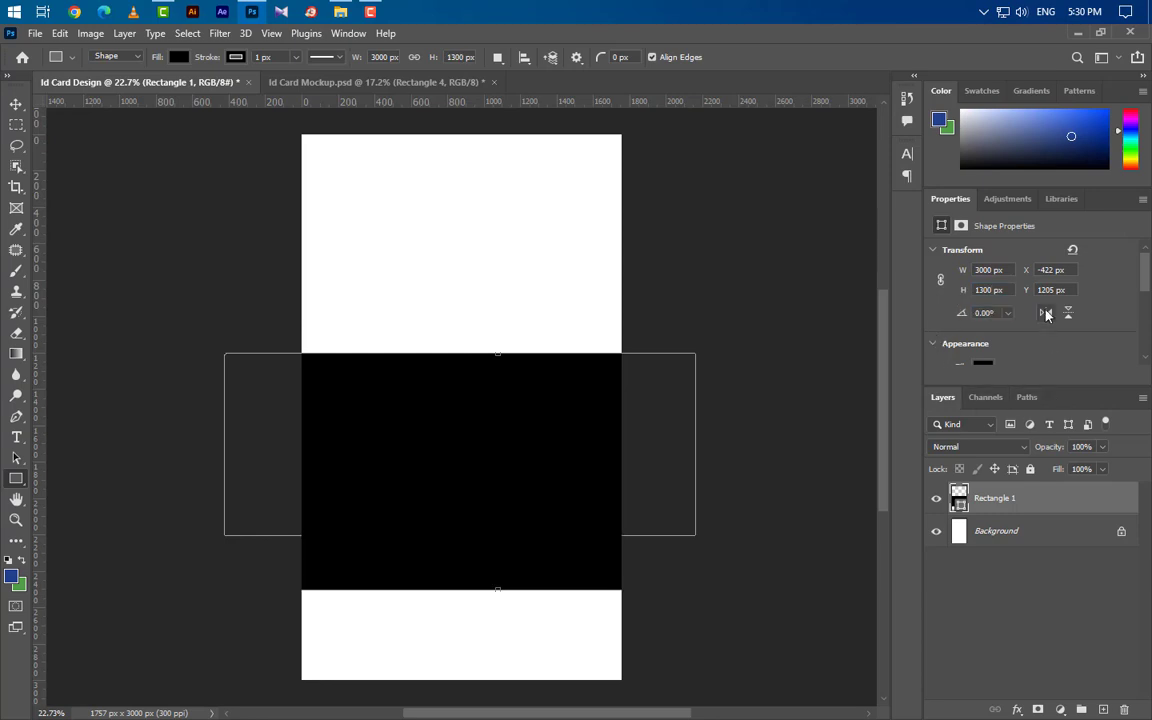
# Round the black rectangle's corners to 650 px in Properties.
pyautogui.scroll(-4, 1000, 330)
pyautogui.moveTo(961, 328); pyautogui.dragTo(1104, 341)
pyautogui.moveTo(966, 327); pyautogui.dragTo(1124, 355)
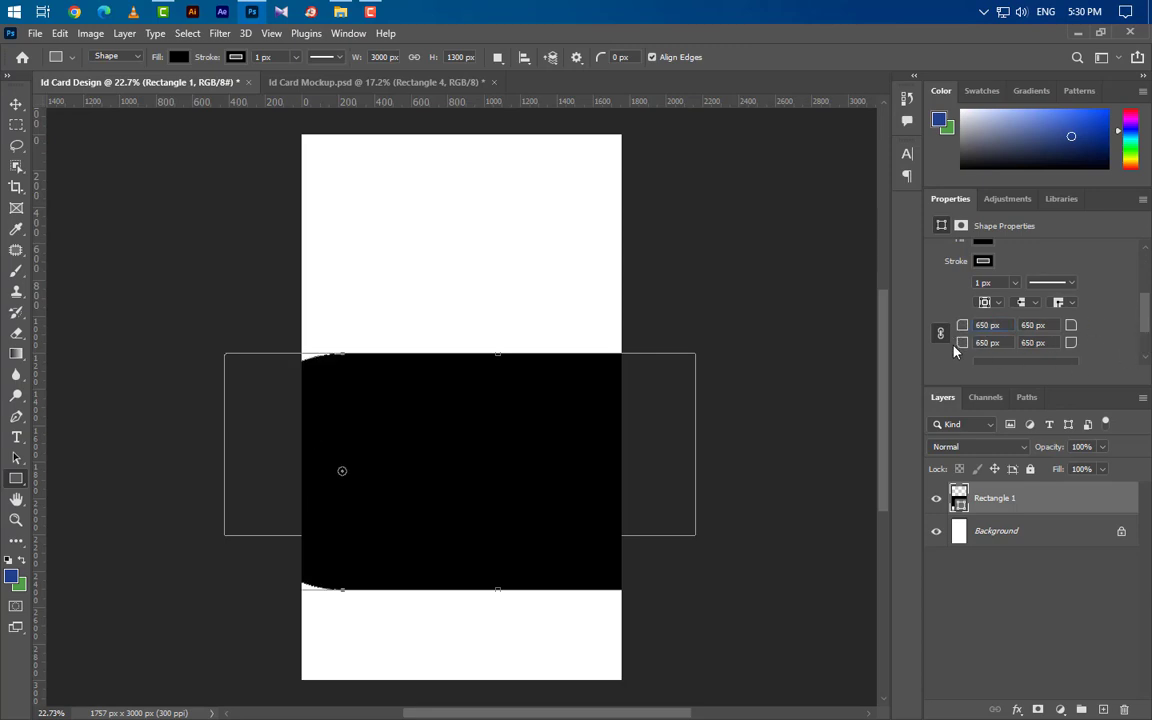
pyautogui.moveTo(960, 325); pyautogui.dragTo(1148, 330)
# Rotate the rounded rectangle to -30° and move it up across the card's upper half.
pyautogui.hotkey('ctrl', 't')
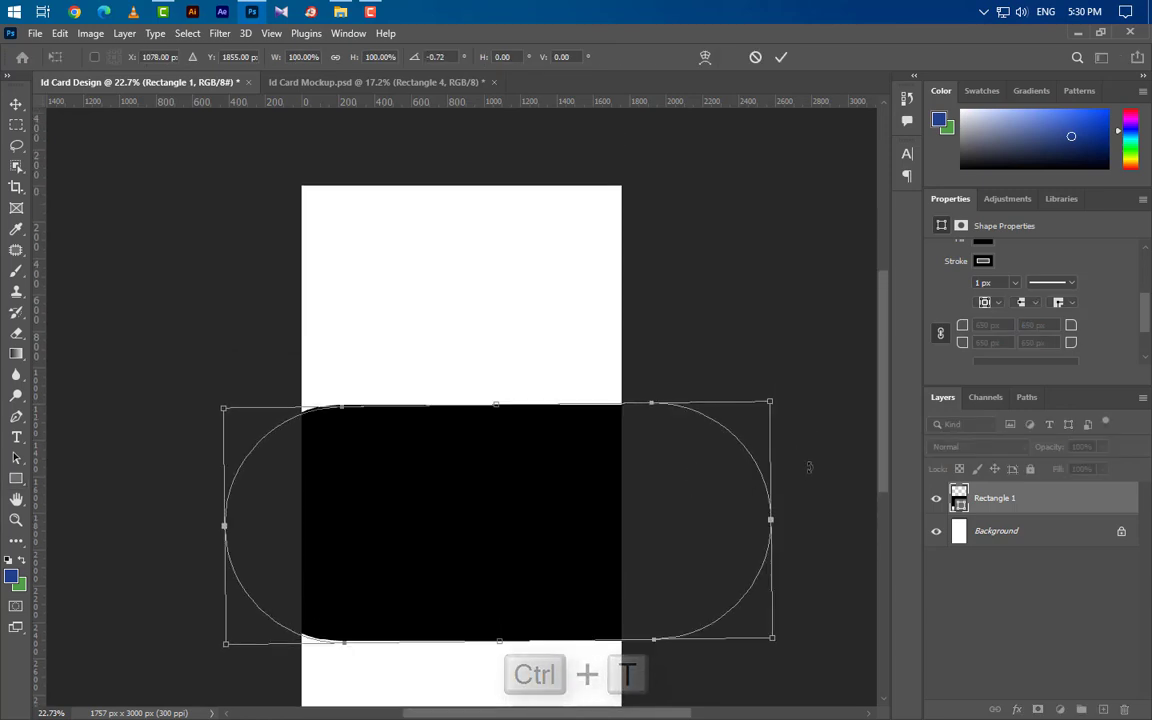
pyautogui.moveTo(809, 467); pyautogui.dragTo(797, 381)
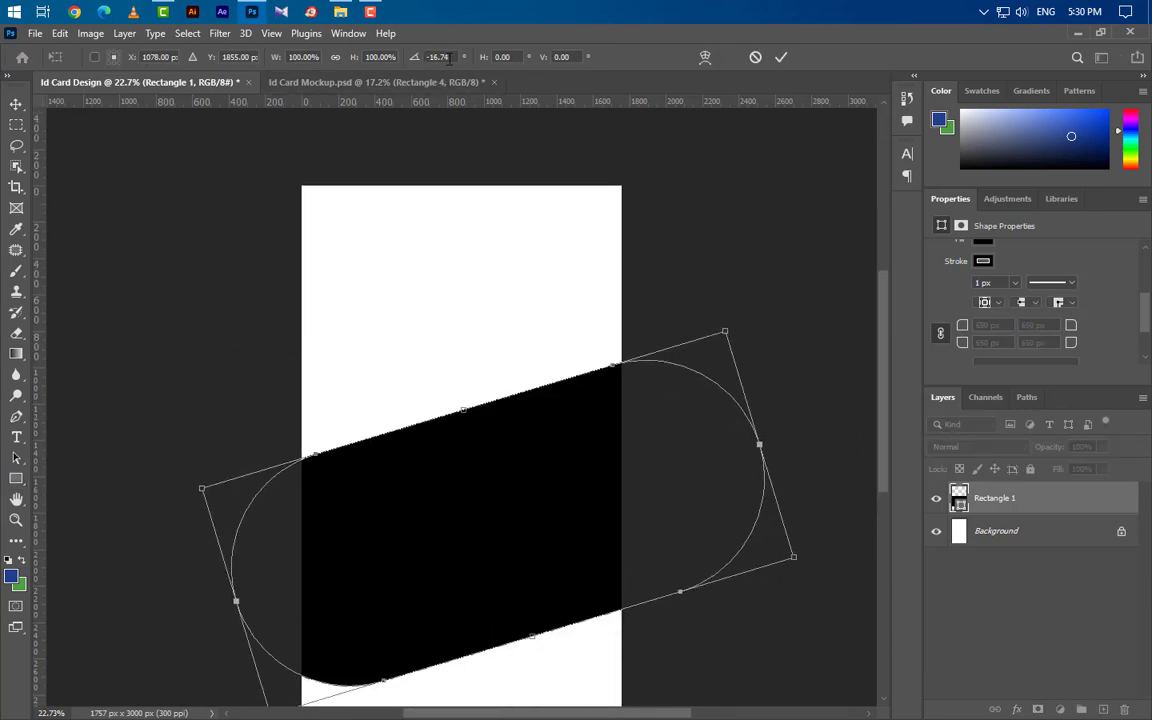
pyautogui.write('-30')
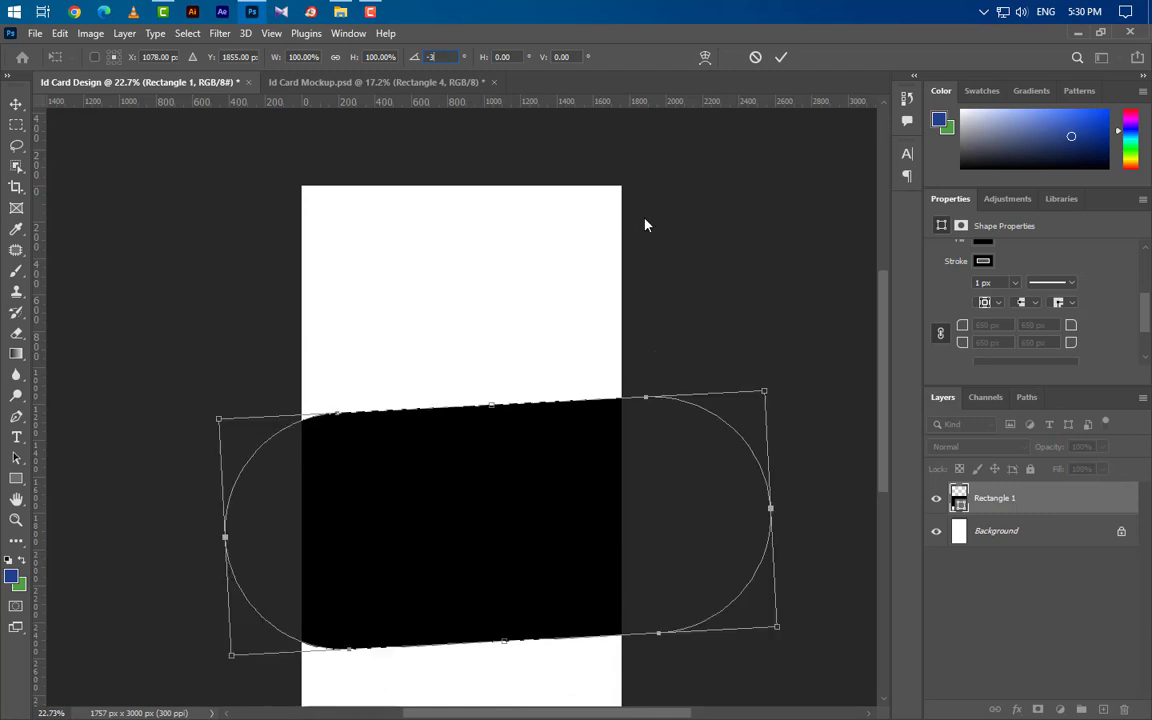
pyautogui.press('Return')
pyautogui.moveTo(575, 482); pyautogui.dragTo(635, 275)
pyautogui.scroll(-2, 607, 406)
pyautogui.moveTo(540, 320); pyautogui.dragTo(531, 337)
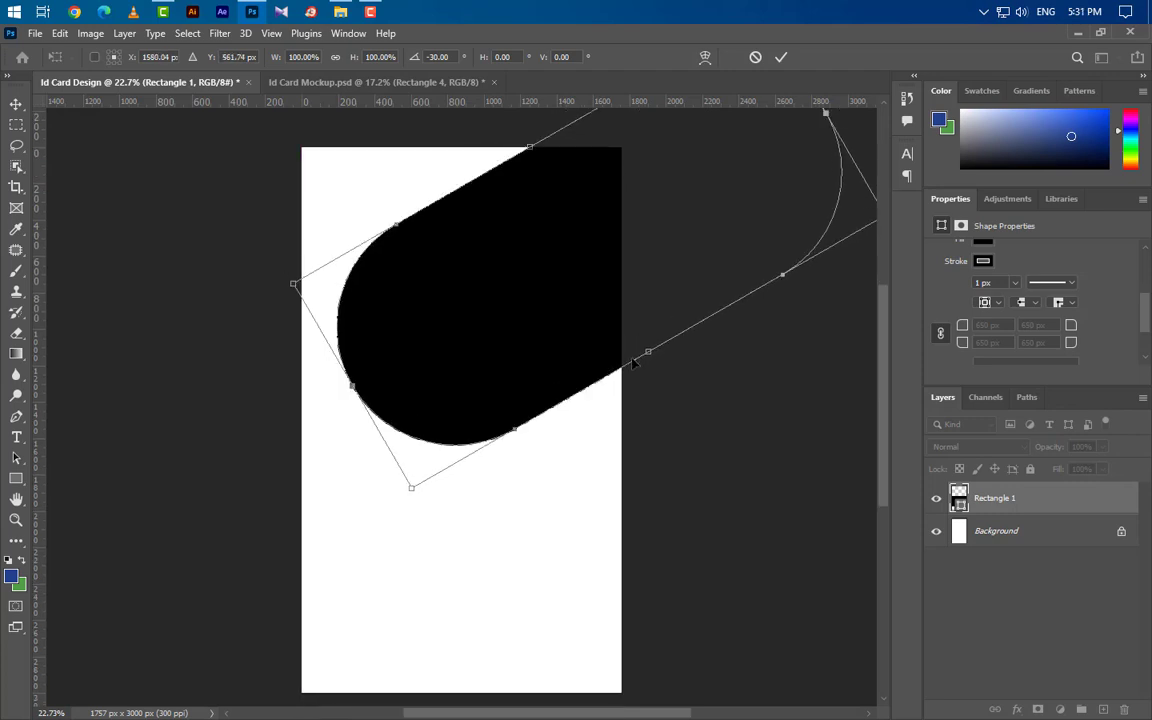
pyautogui.click(781, 59)
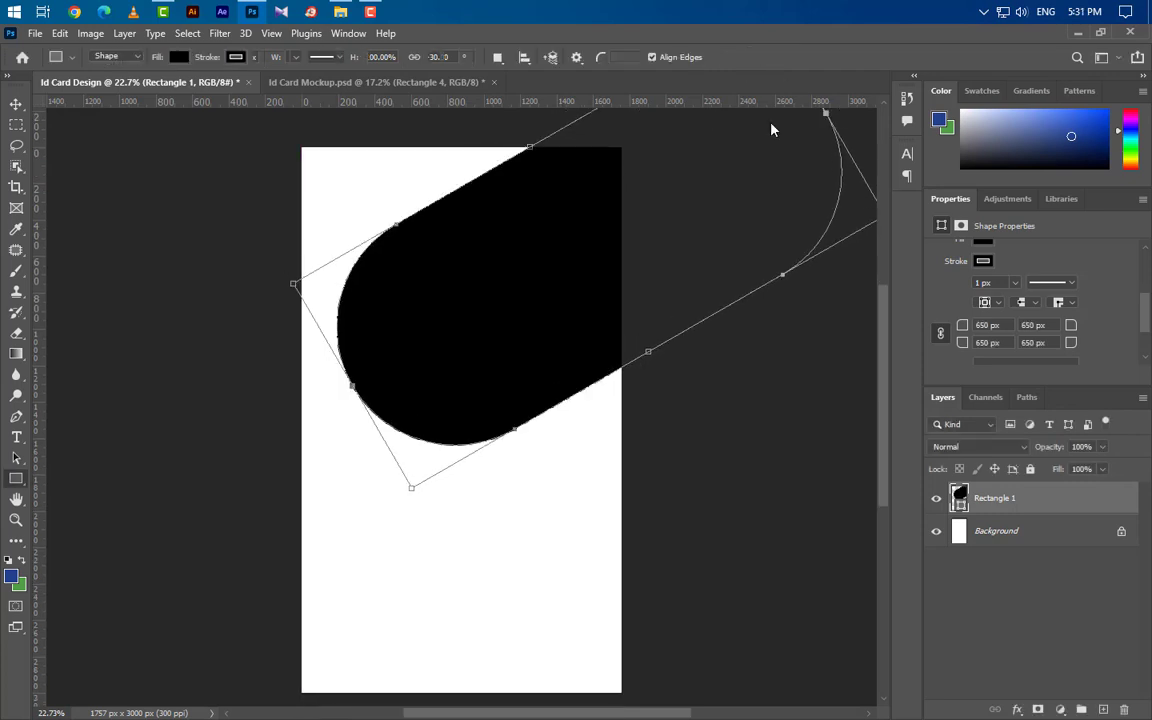
# Give Rectangle 1 a Gradient Overlay from green #539d49 to blue #23408c at 90°.
pyautogui.doubleClick(1078, 503)
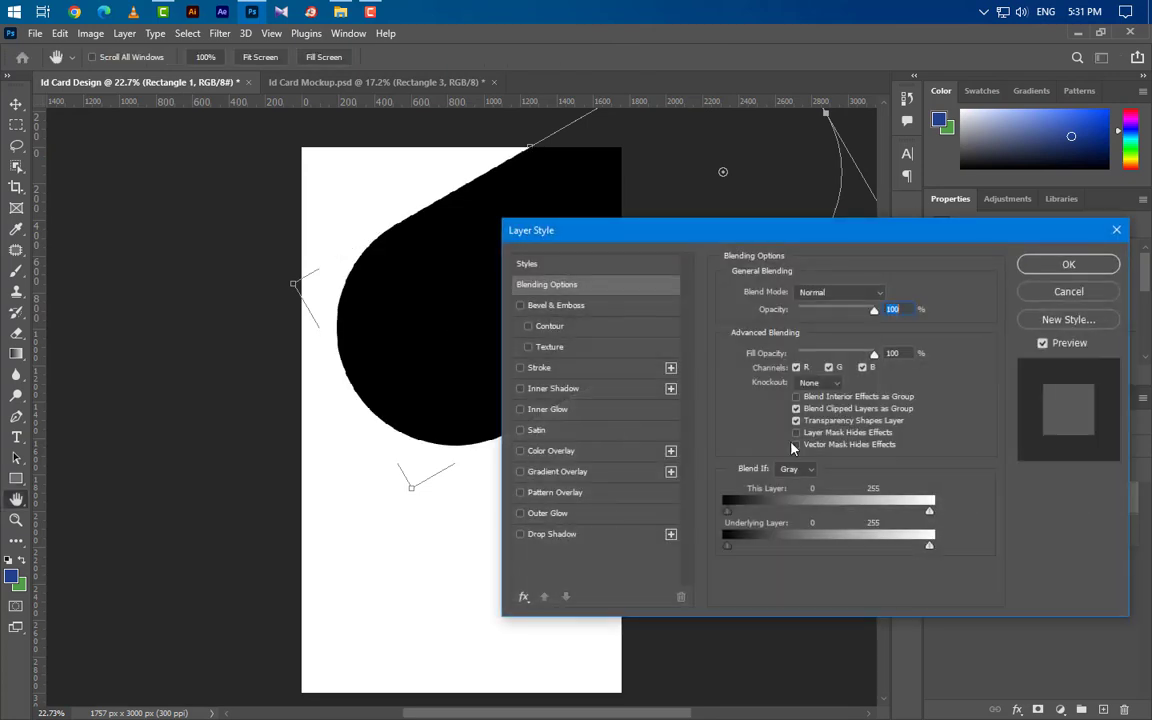
pyautogui.click(616, 474)
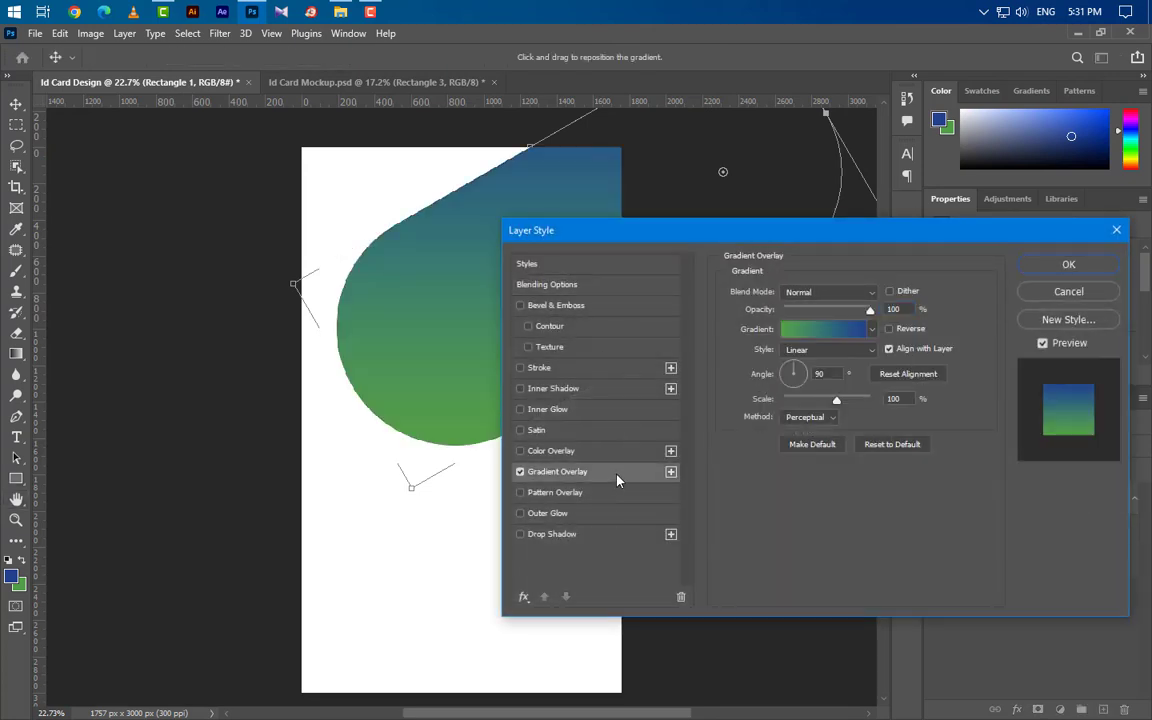
pyautogui.click(837, 332)
pyautogui.click(797, 427)
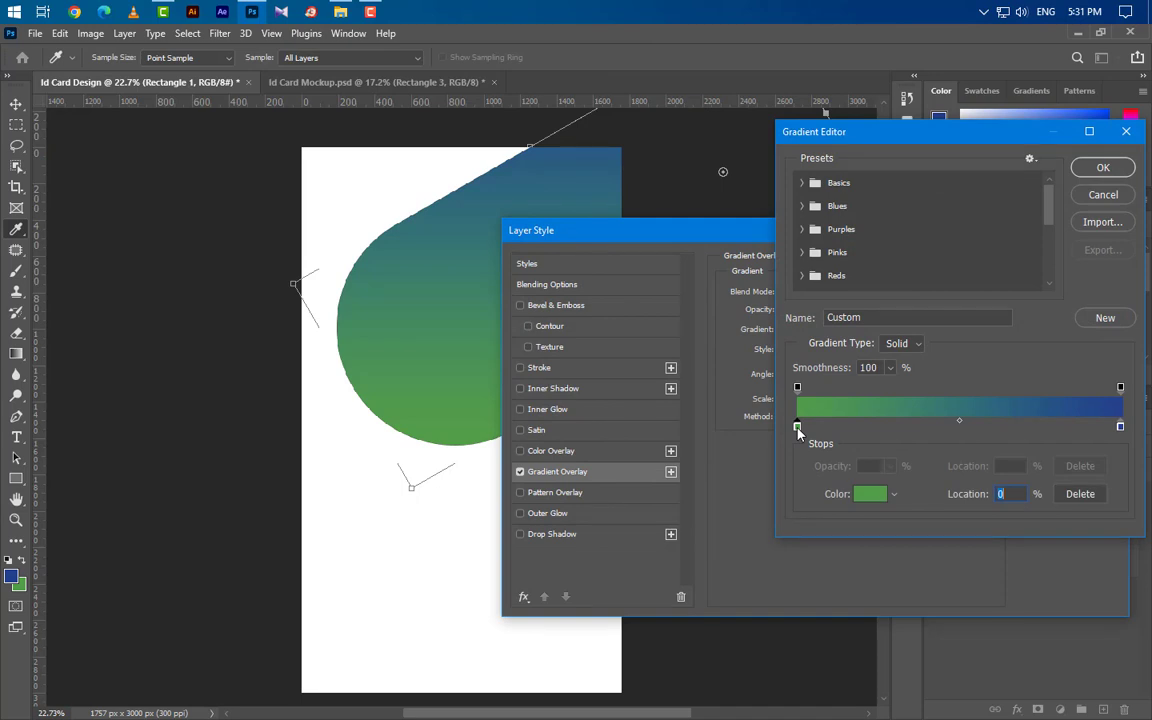
pyautogui.doubleClick(797, 427)
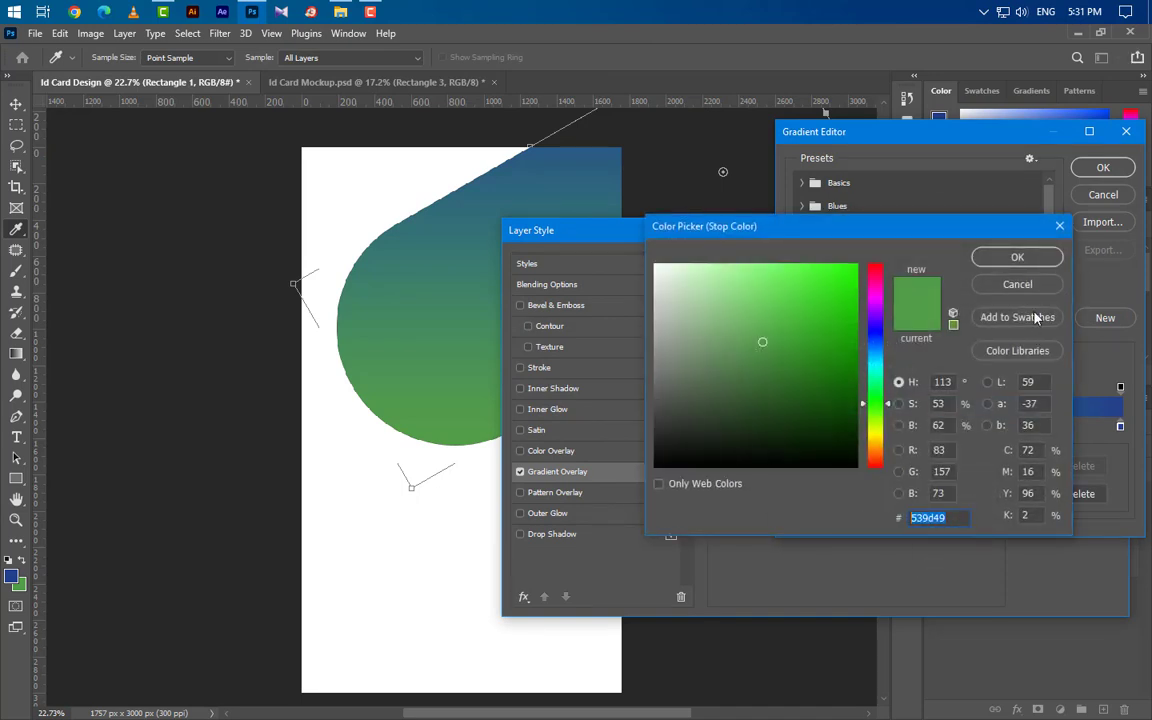
pyautogui.click(1017, 257)
pyautogui.click(1120, 428)
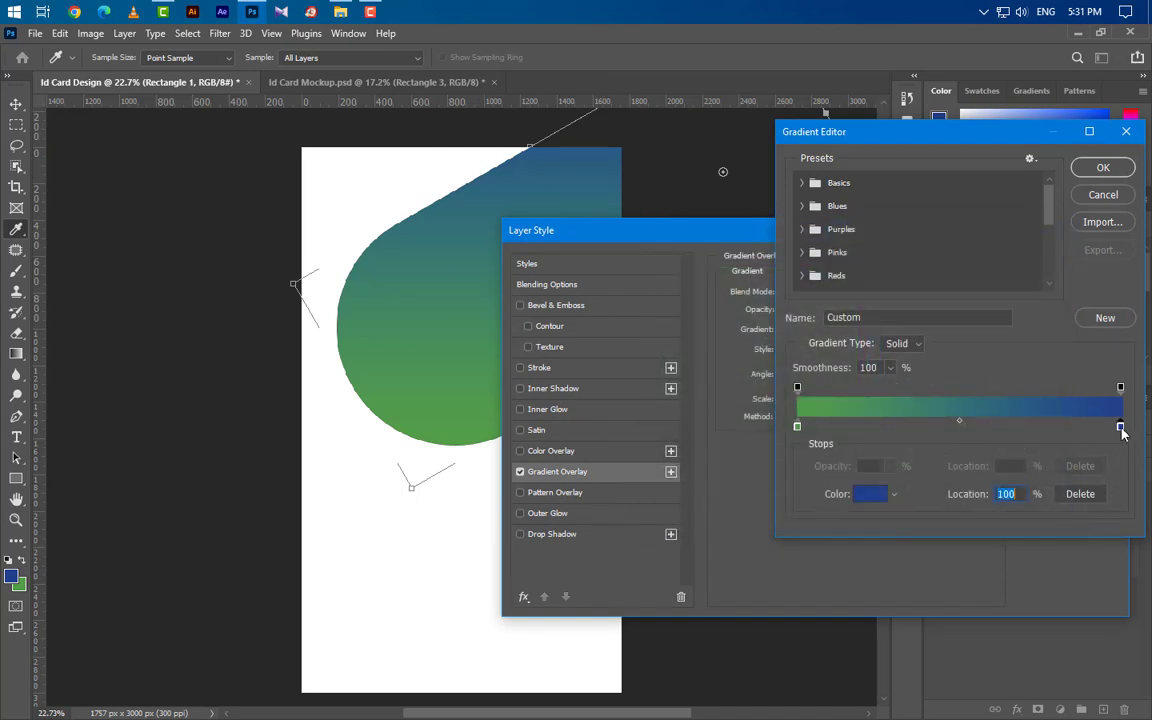
pyautogui.doubleClick(1120, 428)
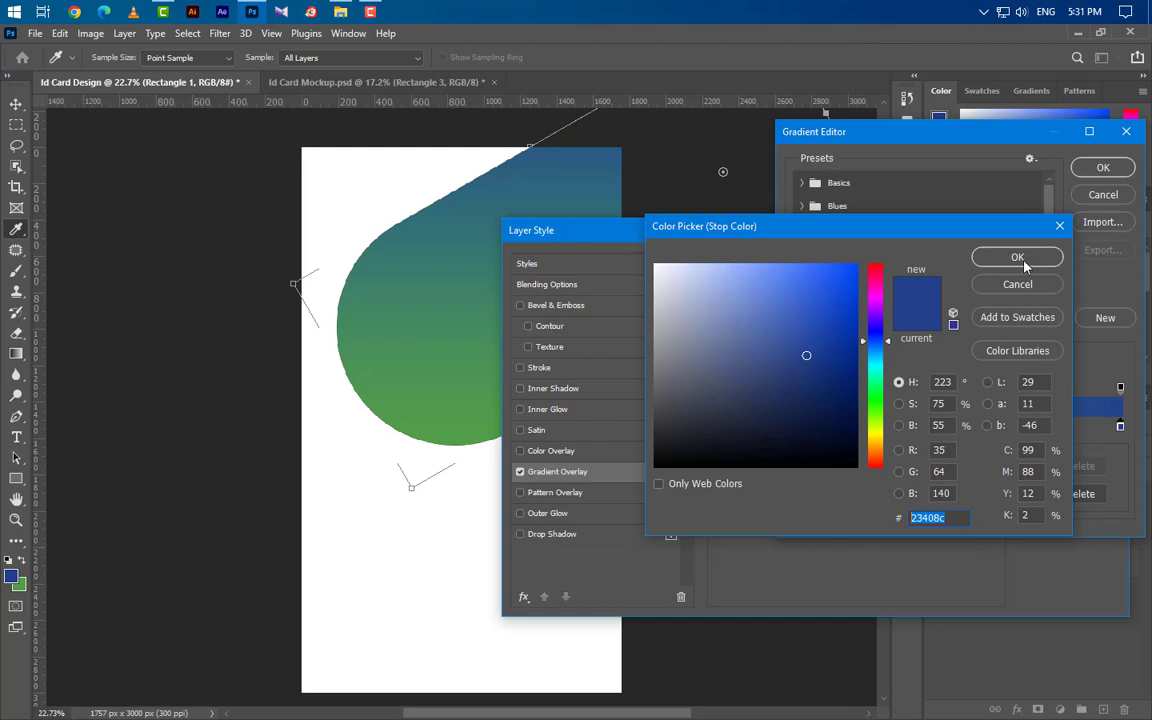
pyautogui.click(1020, 259)
pyautogui.click(1102, 168)
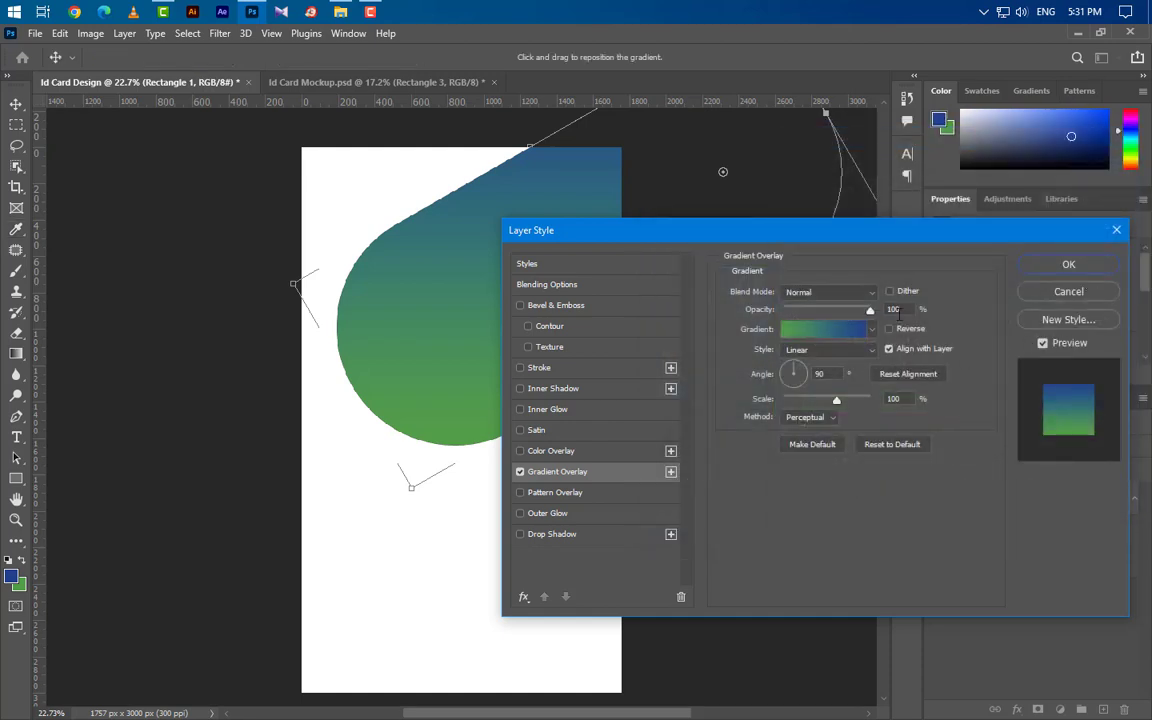
pyautogui.click(829, 376)
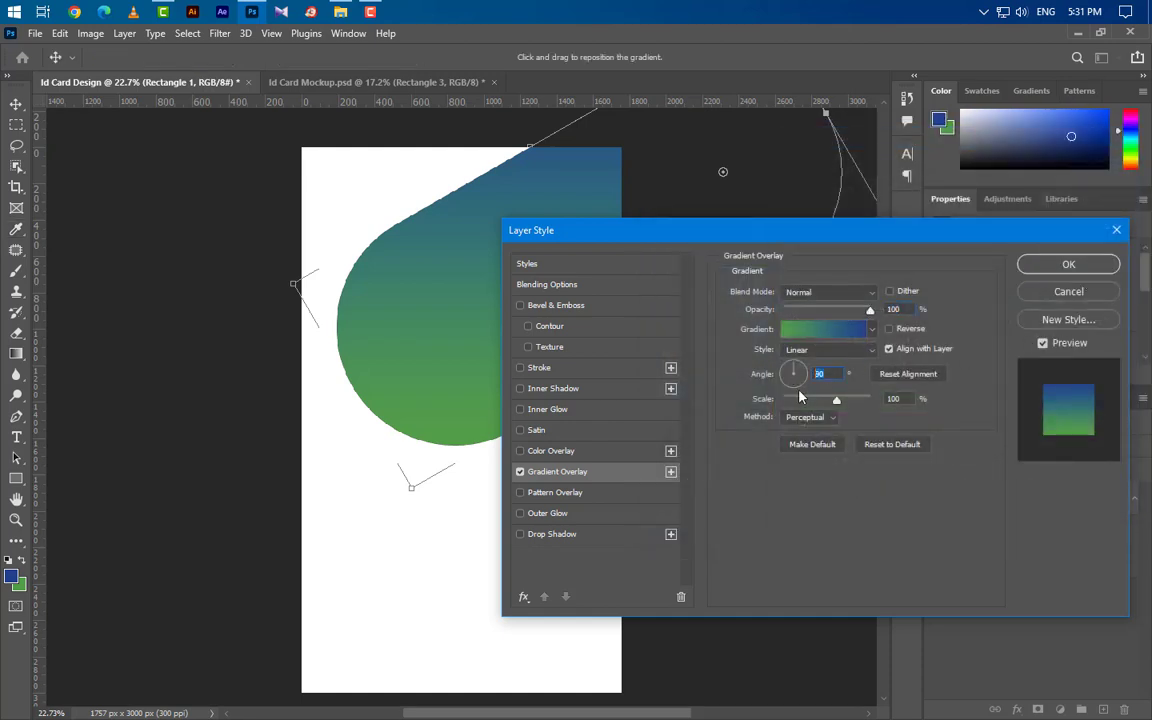
pyautogui.click(909, 400)
# Add a 90° inner shadow to the shape and apply the layer styles.
pyautogui.click(585, 389)
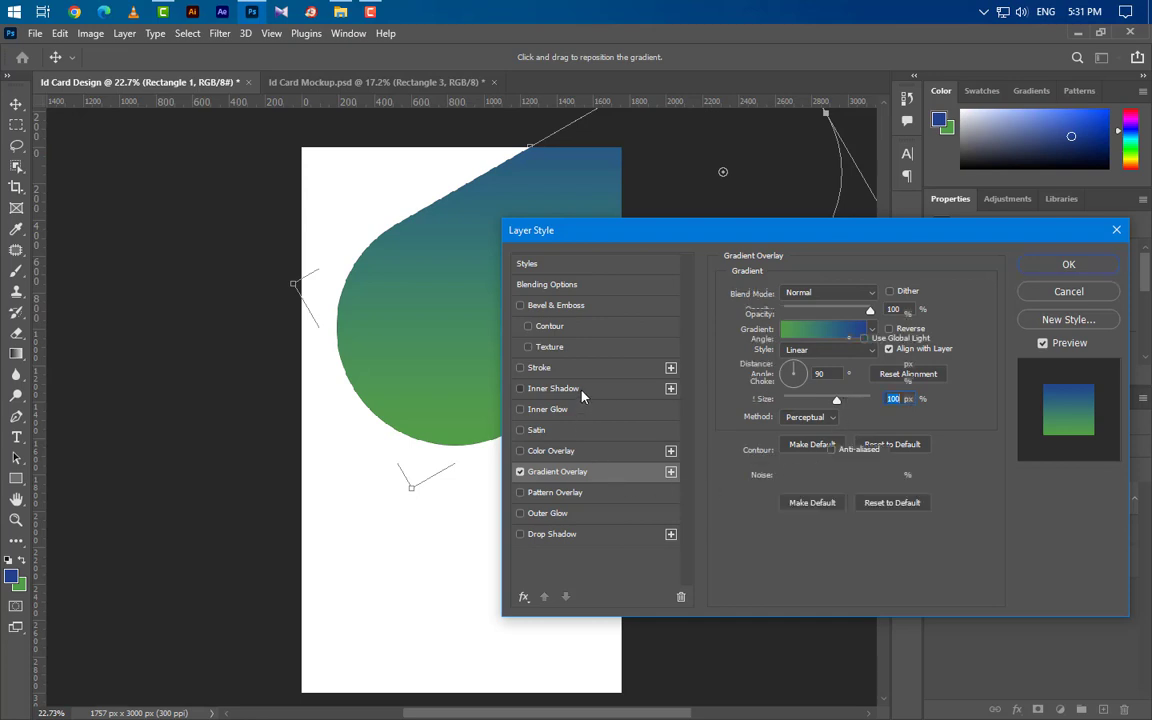
pyautogui.click(858, 315)
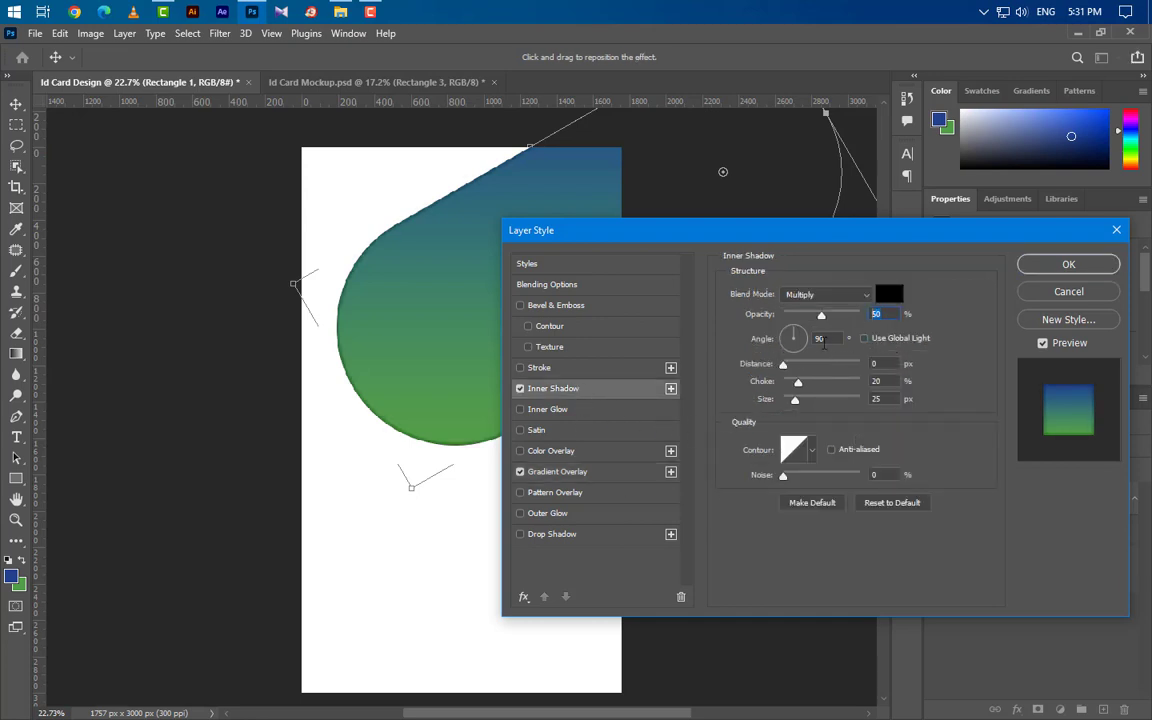
pyautogui.write('90')
pyautogui.click(872, 364)
pyautogui.click(1066, 263)
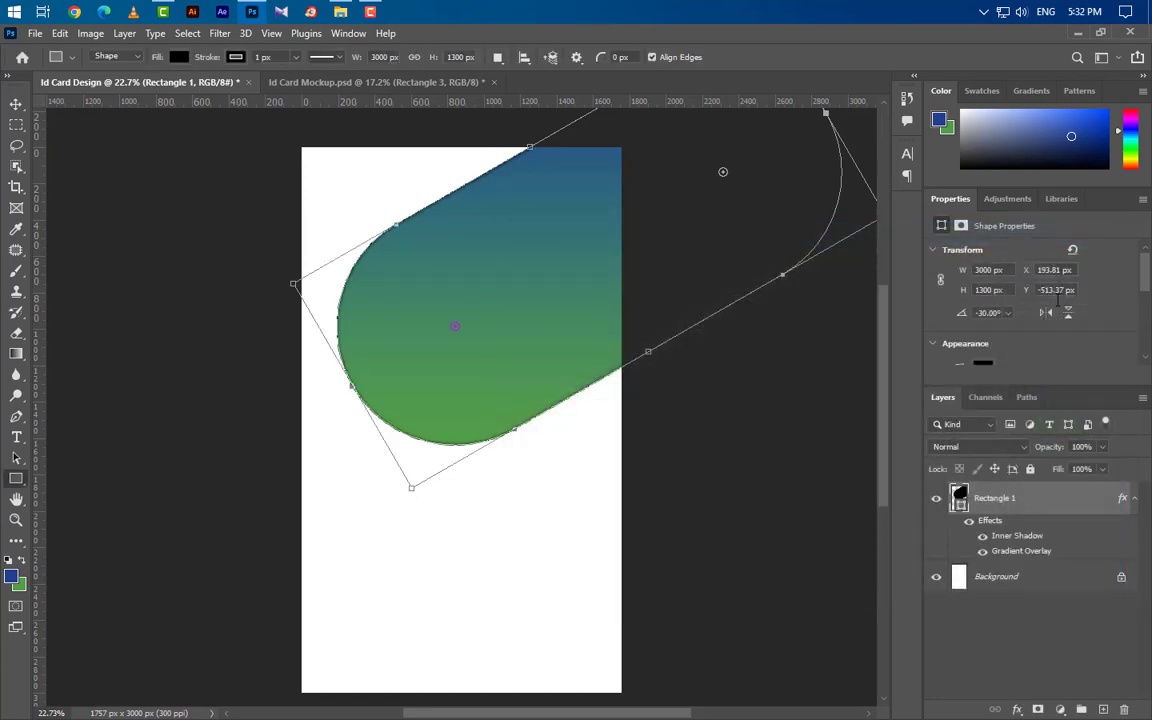
# Convert the Rectangle 1 layer into a smart object.
pyautogui.click(1136, 501)
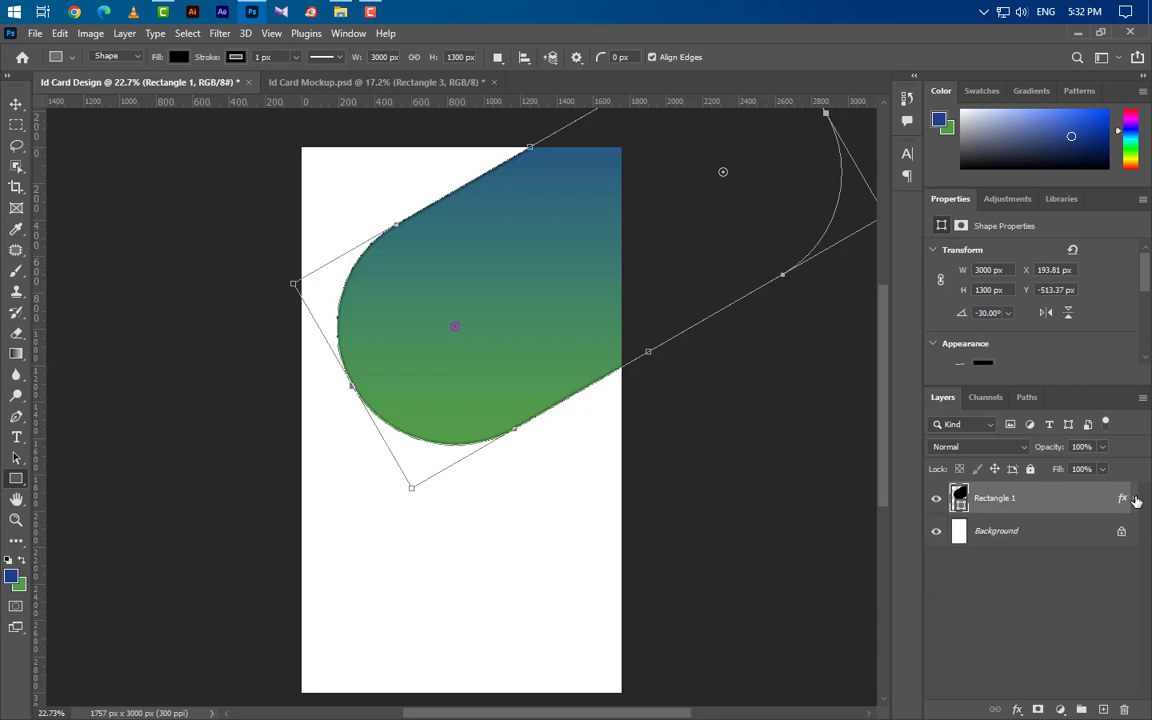
pyautogui.rightClick(1047, 503)
pyautogui.click(940, 266)
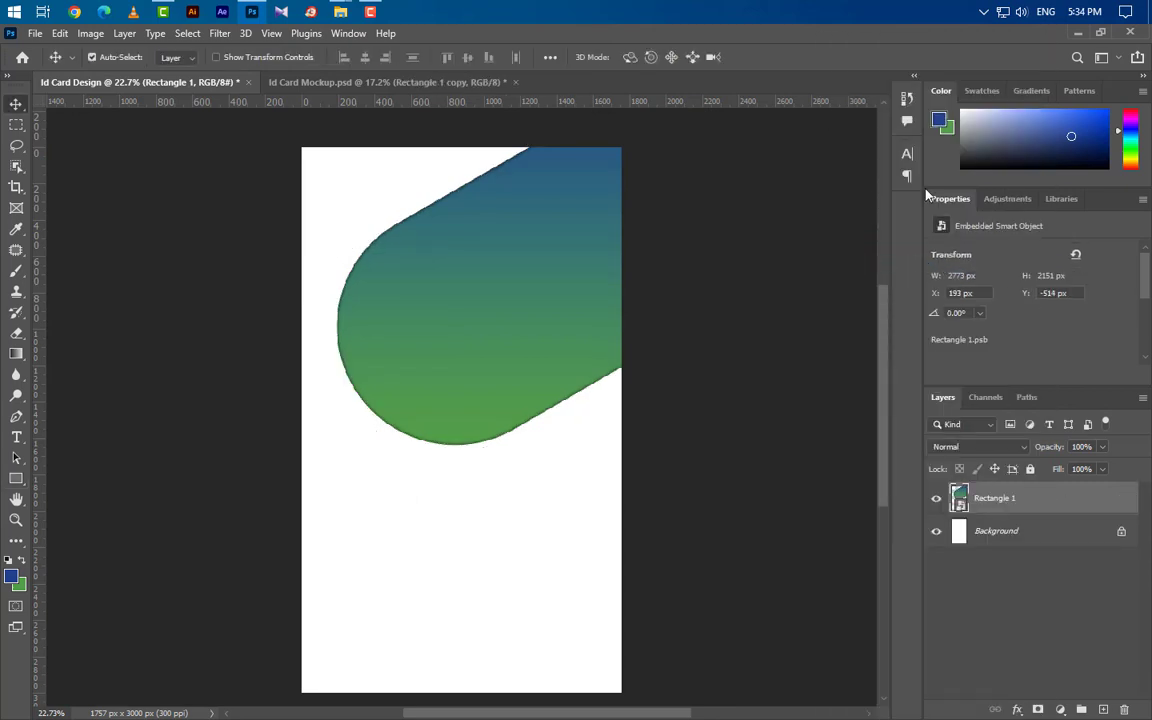
# Place City 1 from the City folder into the card, enlarged and shifted right over the pill.
pyautogui.click(1078, 33)
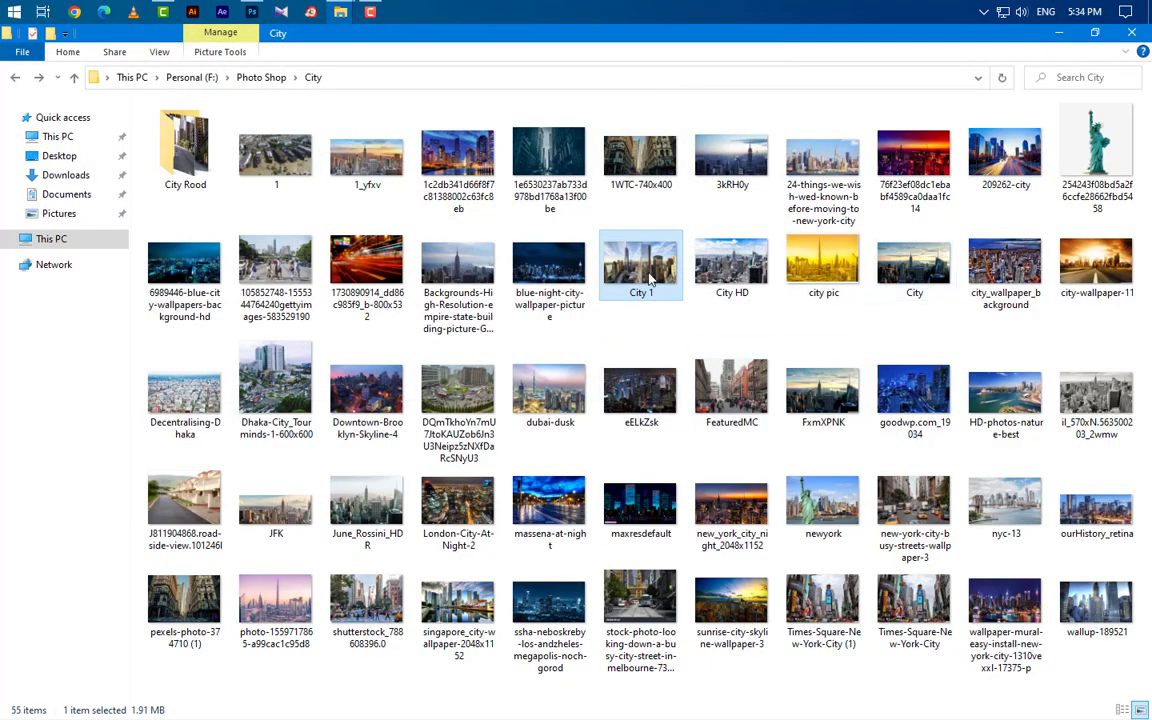
pyautogui.moveTo(646, 267); pyautogui.dragTo(525, 191)
pyautogui.moveTo(499, 331); pyautogui.dragTo(500, 445)
pyautogui.moveTo(467, 372); pyautogui.dragTo(554, 372)
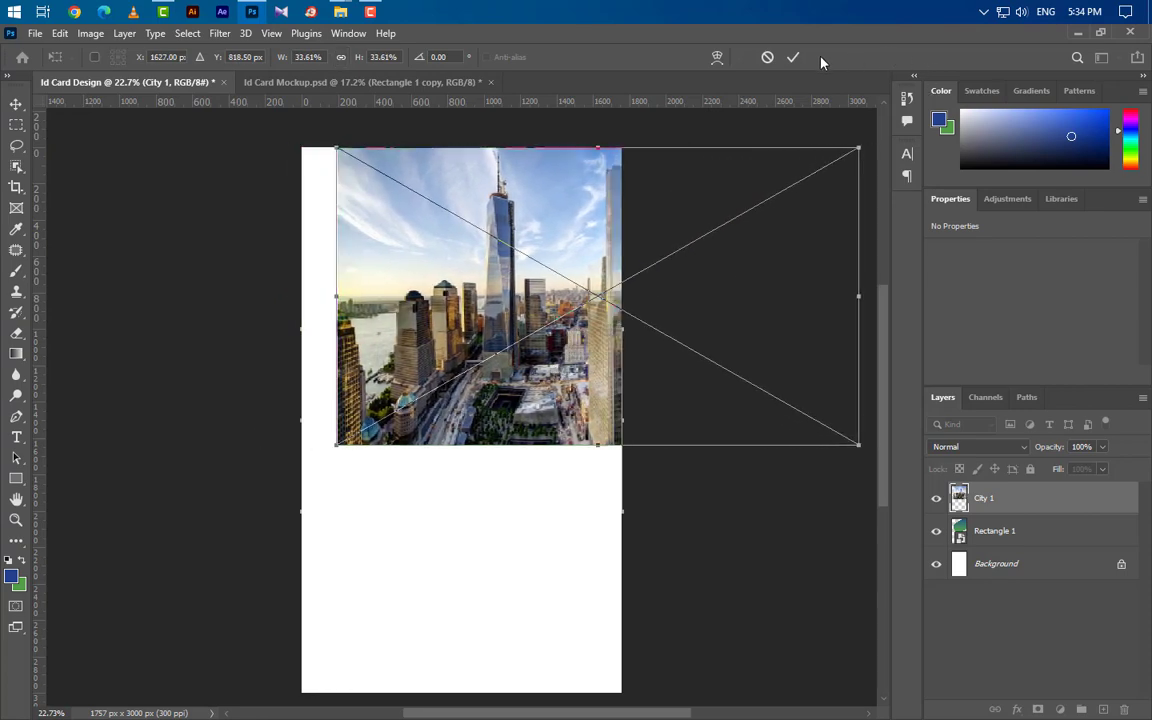
# Clip City 1 into the pill in Multiply mode, then draw a new rectangle on the lower half.
pyautogui.click(795, 58)
pyautogui.rightClick(1063, 509)
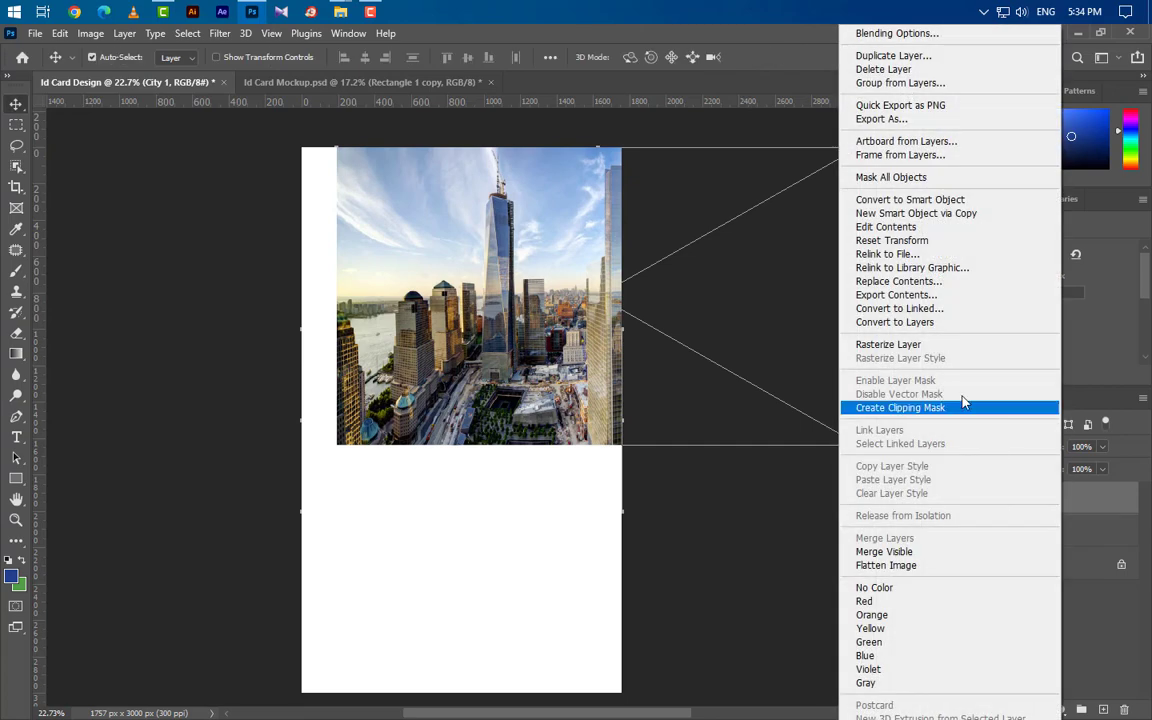
pyautogui.click(940, 404)
pyautogui.click(990, 448)
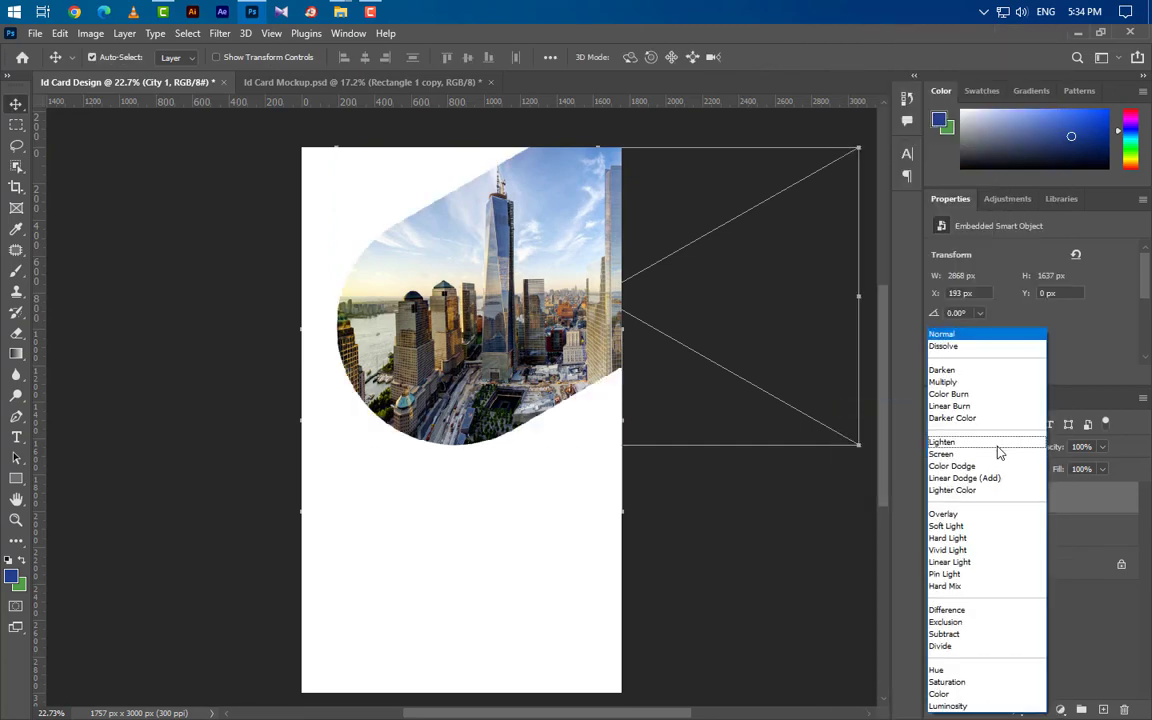
pyautogui.click(975, 382)
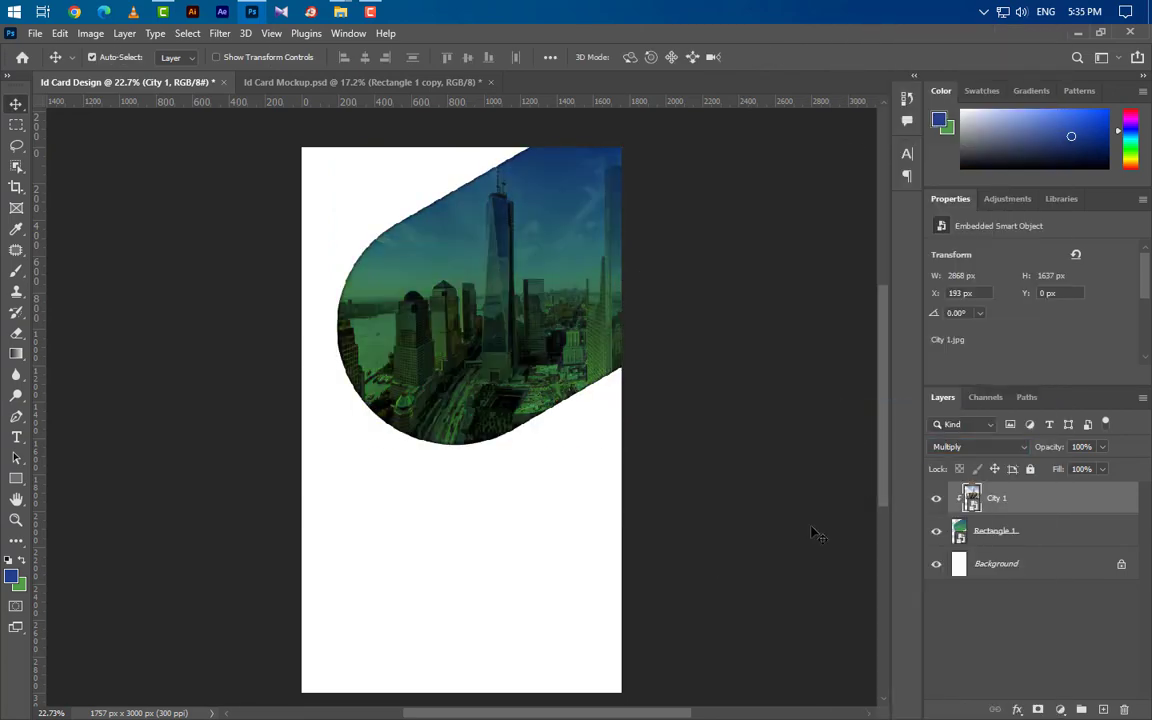
pyautogui.click(16, 478)
pyautogui.moveTo(331, 443); pyautogui.dragTo(775, 610)
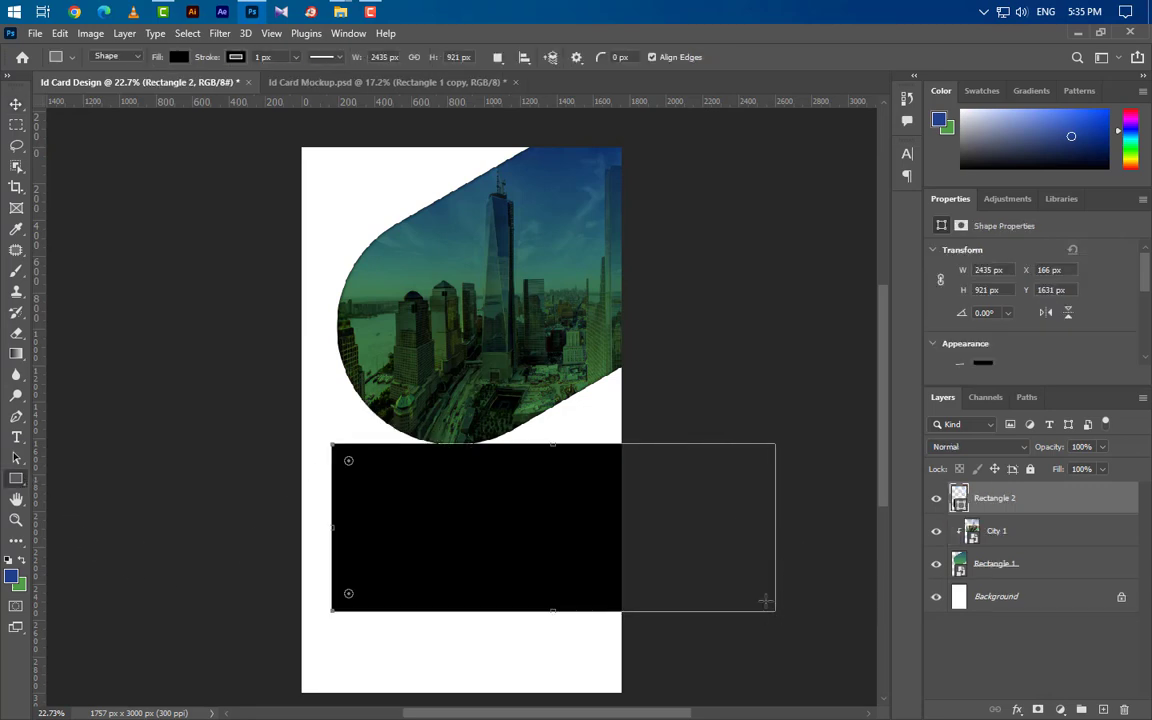
# Resize Rectangle 2 to 2200 × 1000 px with 500 px rounded corners.
pyautogui.click(990, 271)
pyautogui.write('2200')
pyautogui.press('Return')
pyautogui.write('1')
pyautogui.press('Return')
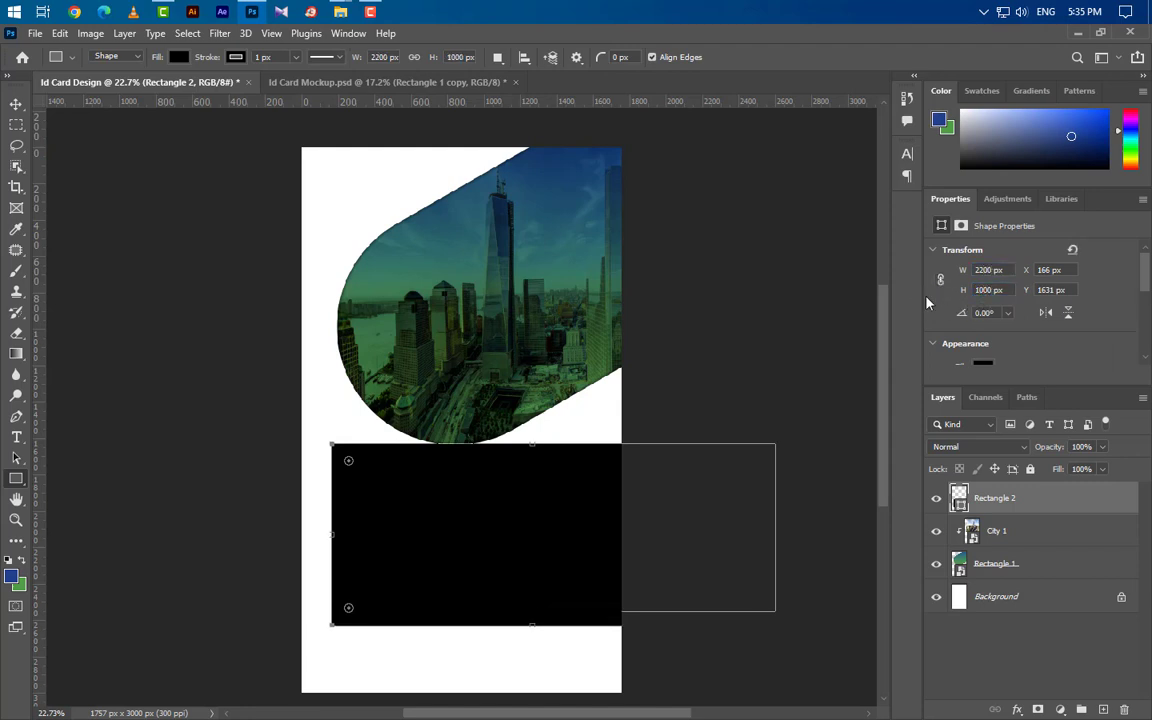
pyautogui.scroll(-4, 1038, 316)
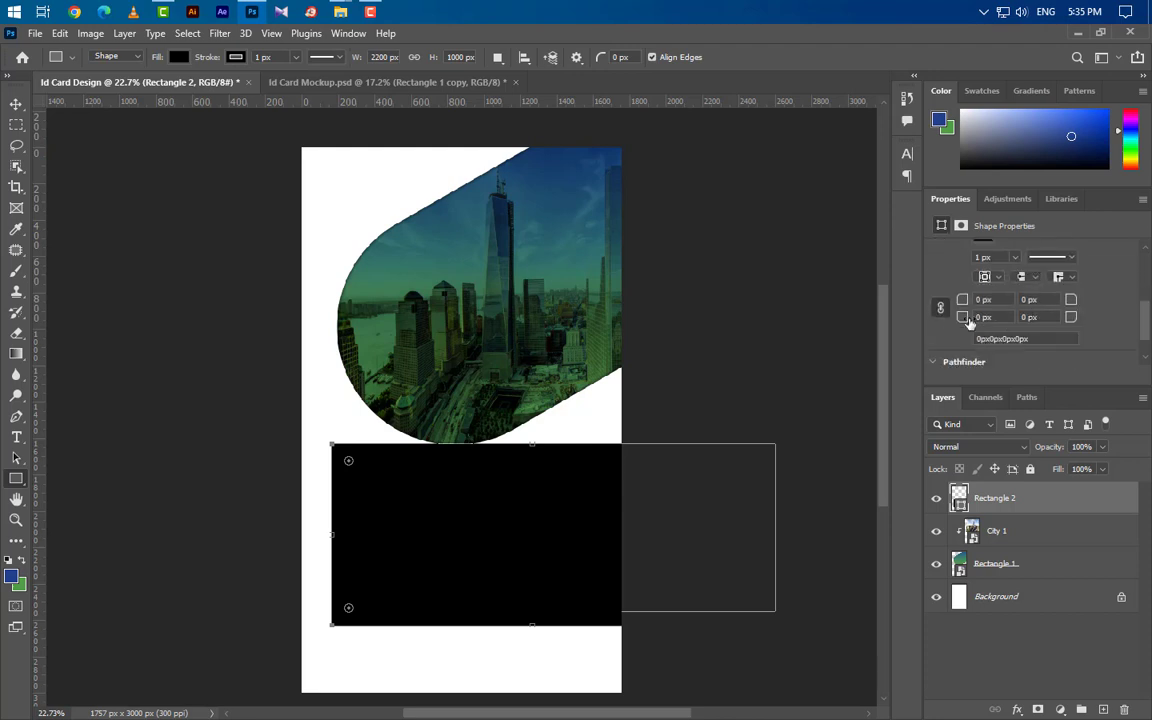
pyautogui.click(983, 300)
pyautogui.write('407')
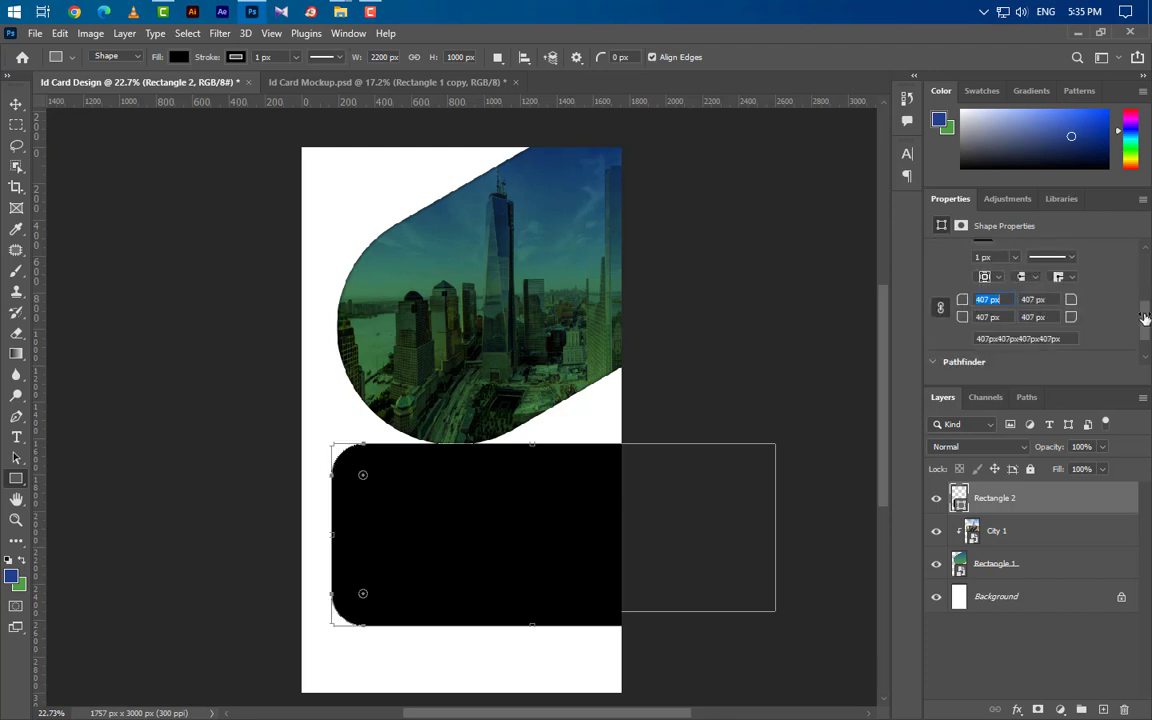
pyautogui.press('Return')
pyautogui.click(983, 300)
pyautogui.write('500')
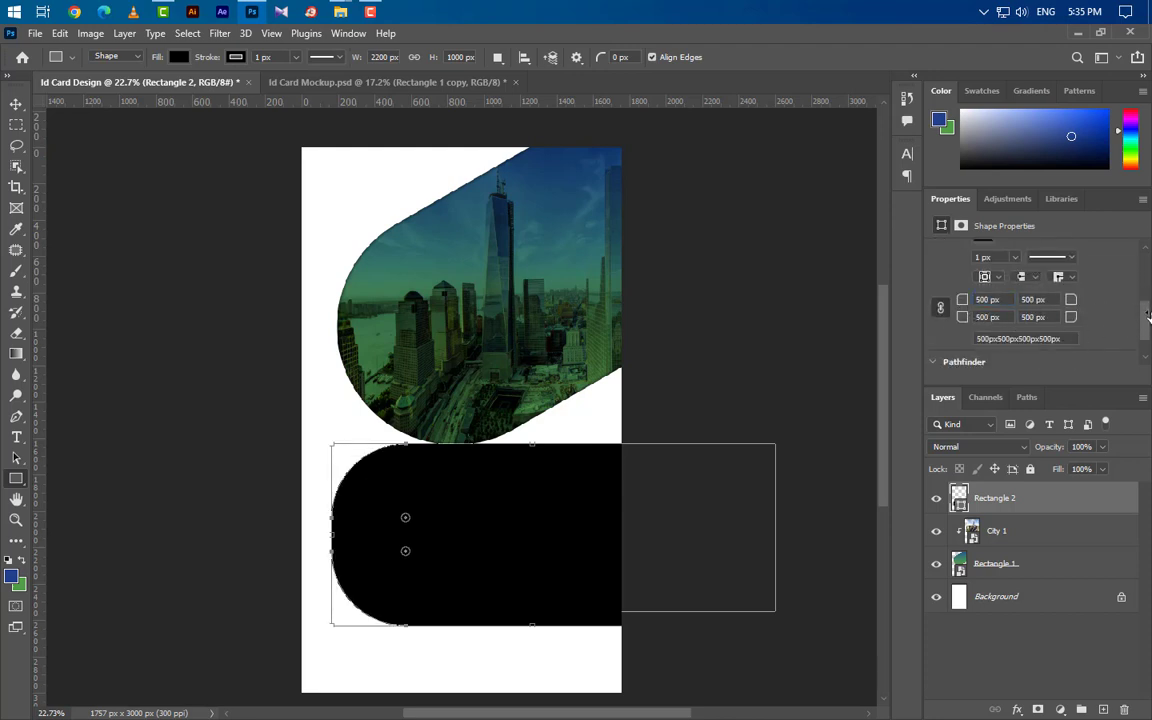
pyautogui.press('Return')
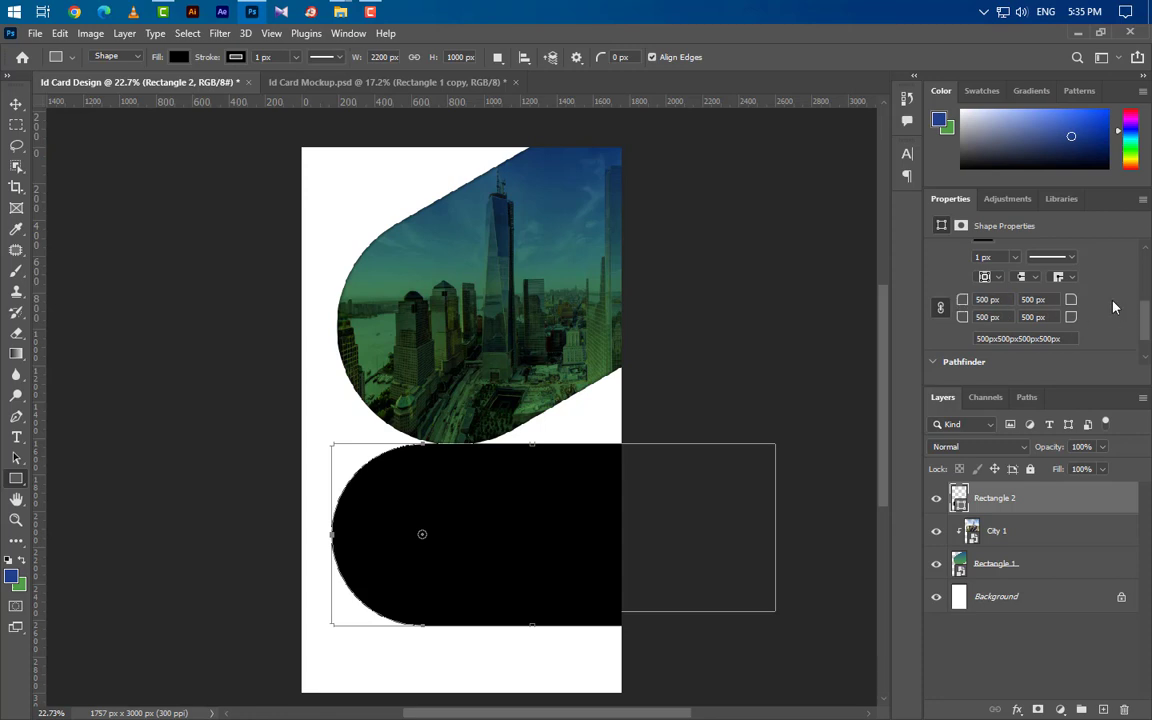
# Rotate Rectangle 2 to -30° and position it over the photo pill, leaving a thin rim.
pyautogui.hotkey('ctrl', 't')
pyautogui.moveTo(810, 442); pyautogui.dragTo(784, 354)
pyautogui.click(438, 57)
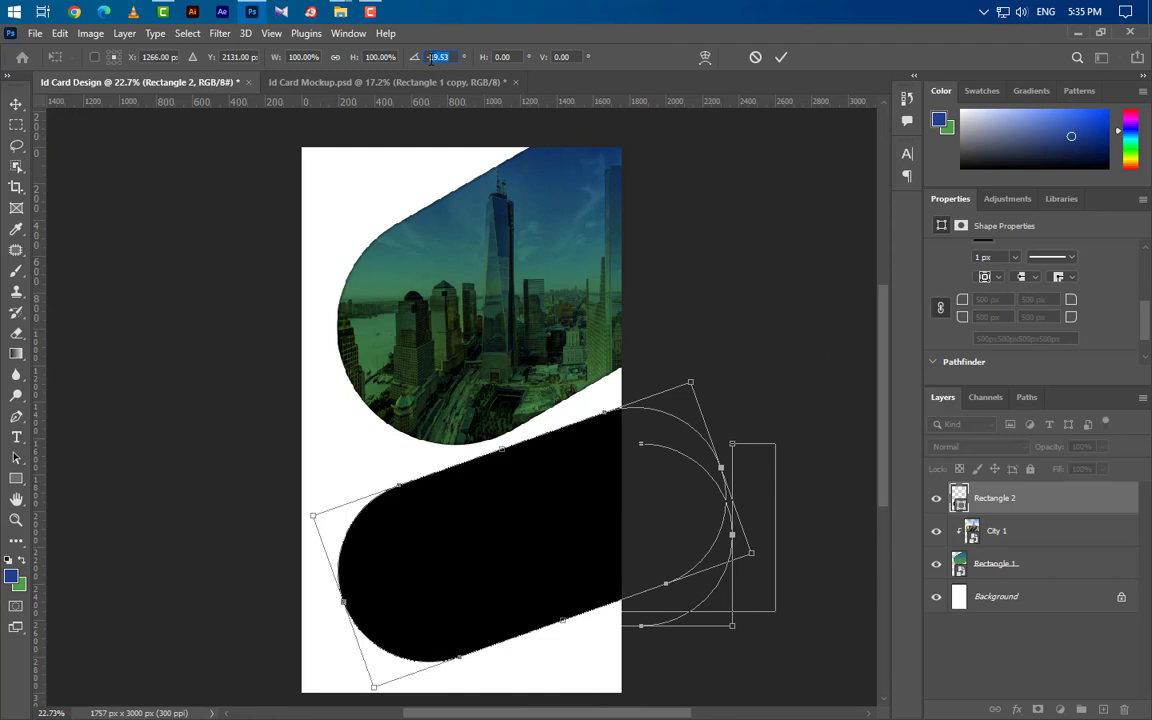
pyautogui.write('-30')
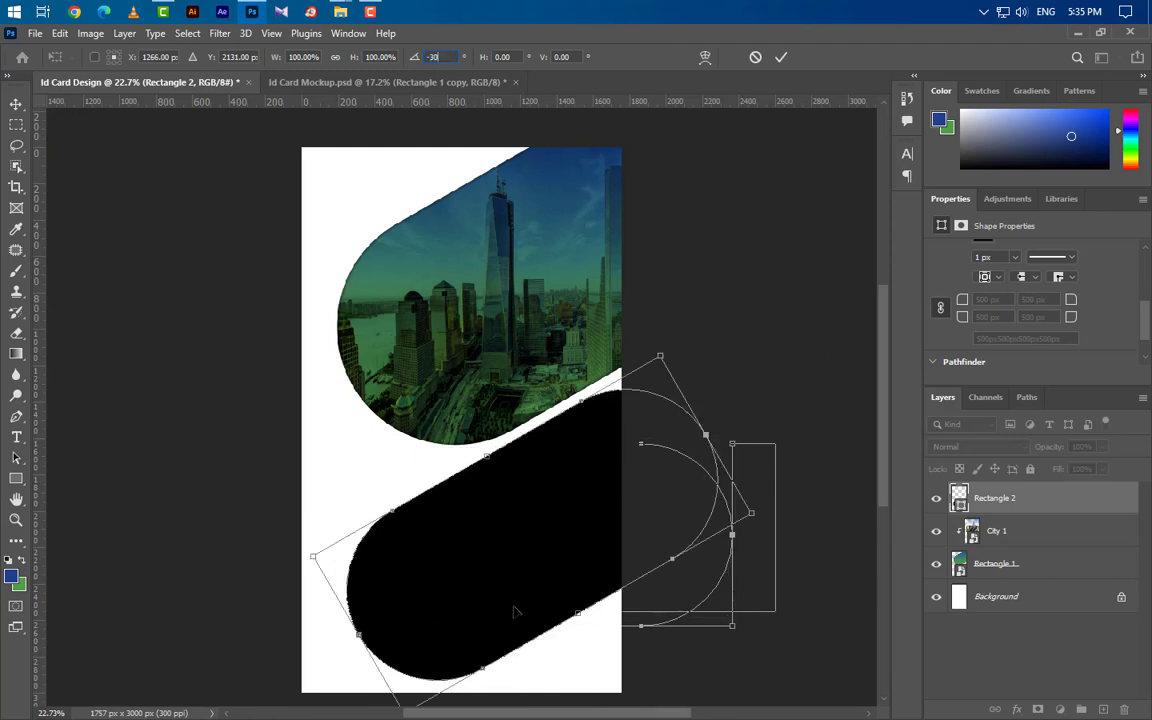
pyautogui.moveTo(514, 609); pyautogui.dragTo(531, 330)
pyautogui.press('Left')
pyautogui.press('Left')
pyautogui.press('Left')
pyautogui.press('Left')
pyautogui.press('Left')
pyautogui.press('Left')
pyautogui.press('Left')
pyautogui.press('Left')
pyautogui.press('Left')
pyautogui.press('Left')
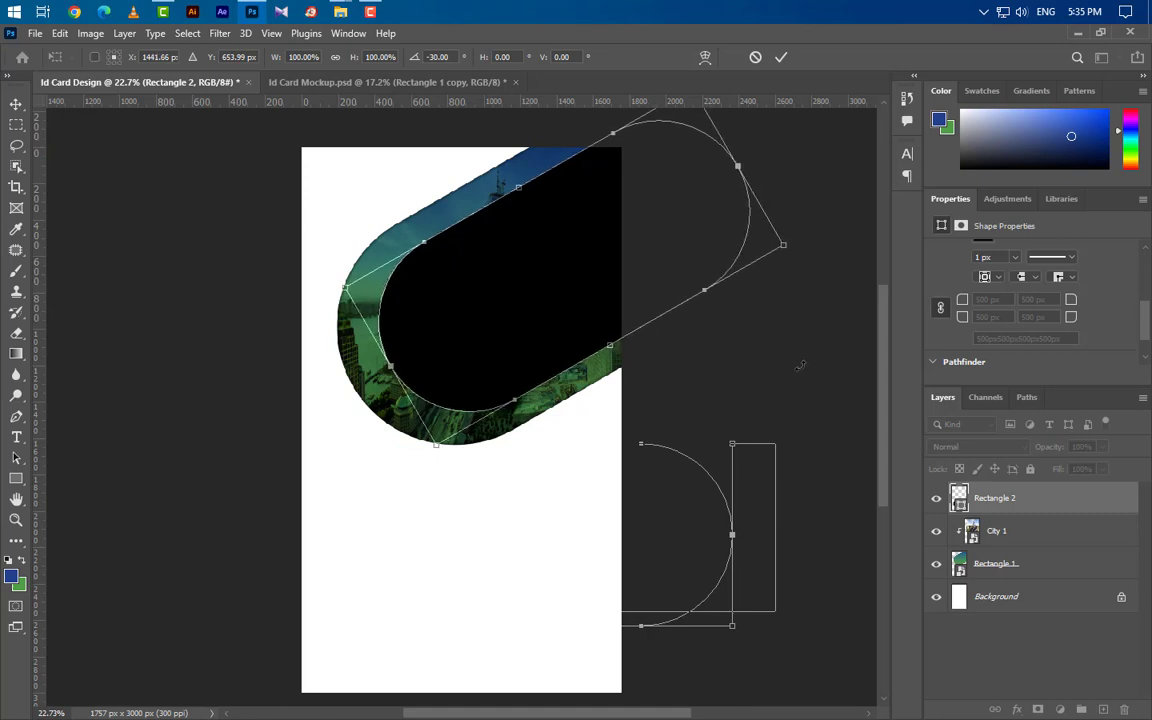
pyautogui.press('Left')
pyautogui.press('Left')
pyautogui.press('Left')
pyautogui.press('Left')
pyautogui.press('Left')
pyautogui.press('Left')
pyautogui.press('Left')
pyautogui.press('Left')
pyautogui.press('Left')
pyautogui.press('Left')
pyautogui.press('Down')
pyautogui.press('Down')
pyautogui.press('Down')
pyautogui.press('Down')
pyautogui.press('Down')
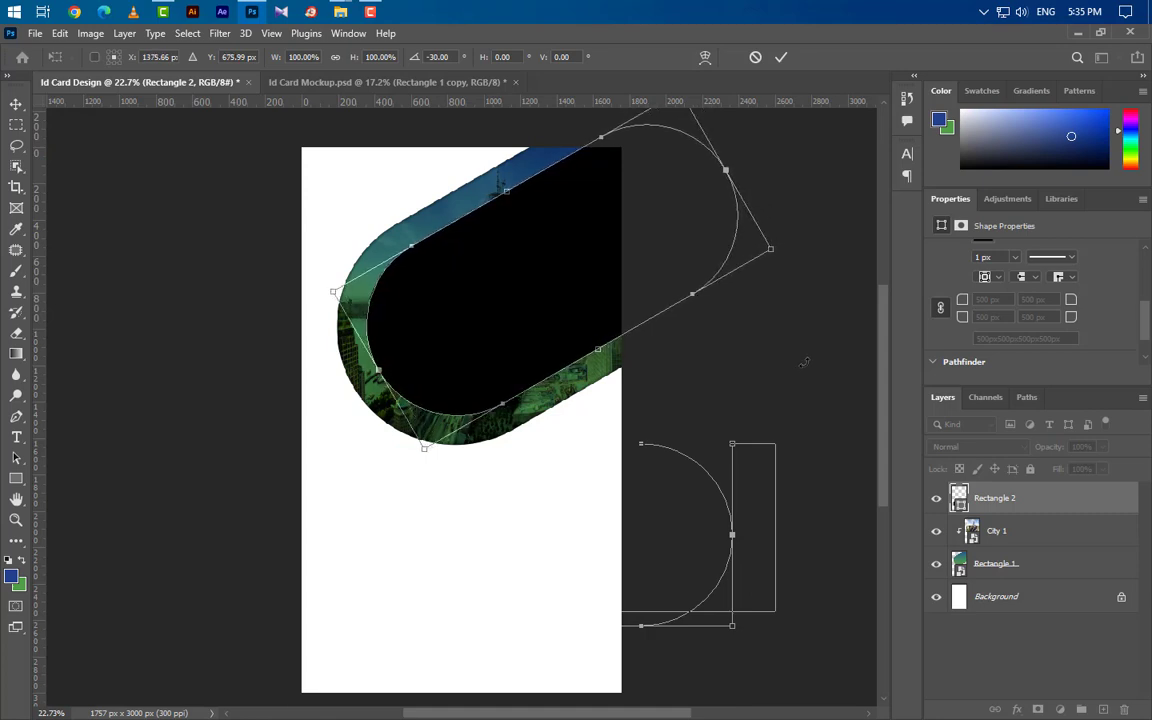
pyautogui.click(782, 57)
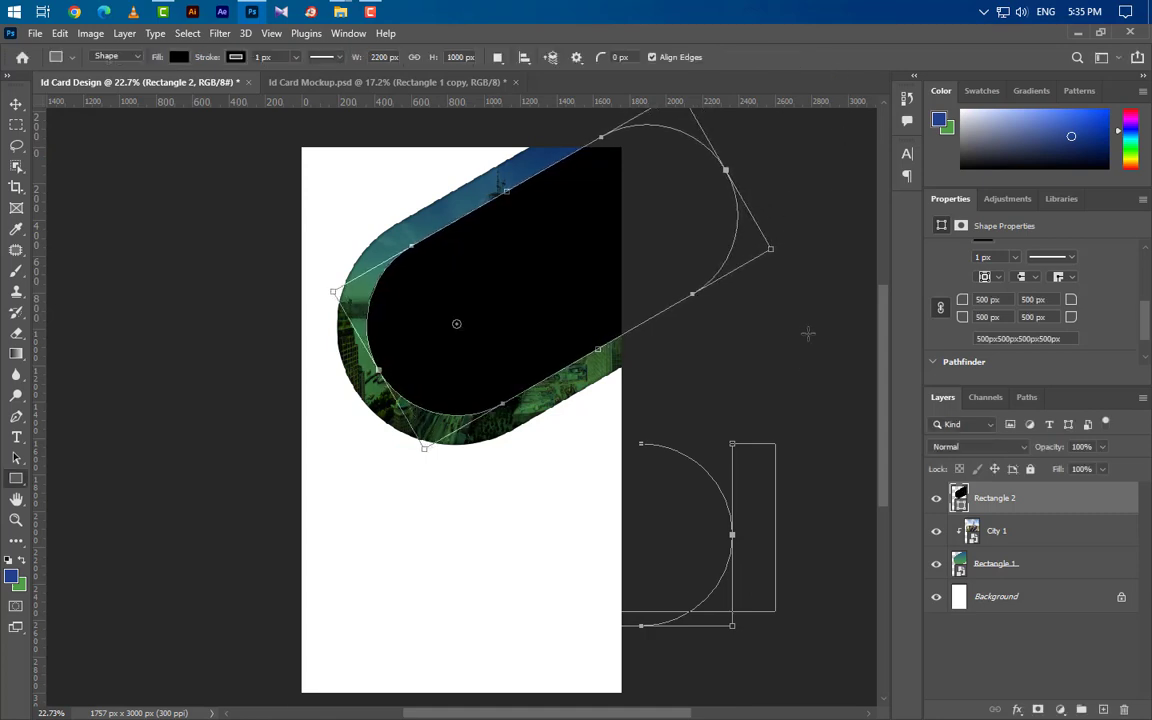
# Add a Gradient Overlay to Rectangle 2 running green to blue #23408c at a 45° angle.
pyautogui.doubleClick(1068, 505)
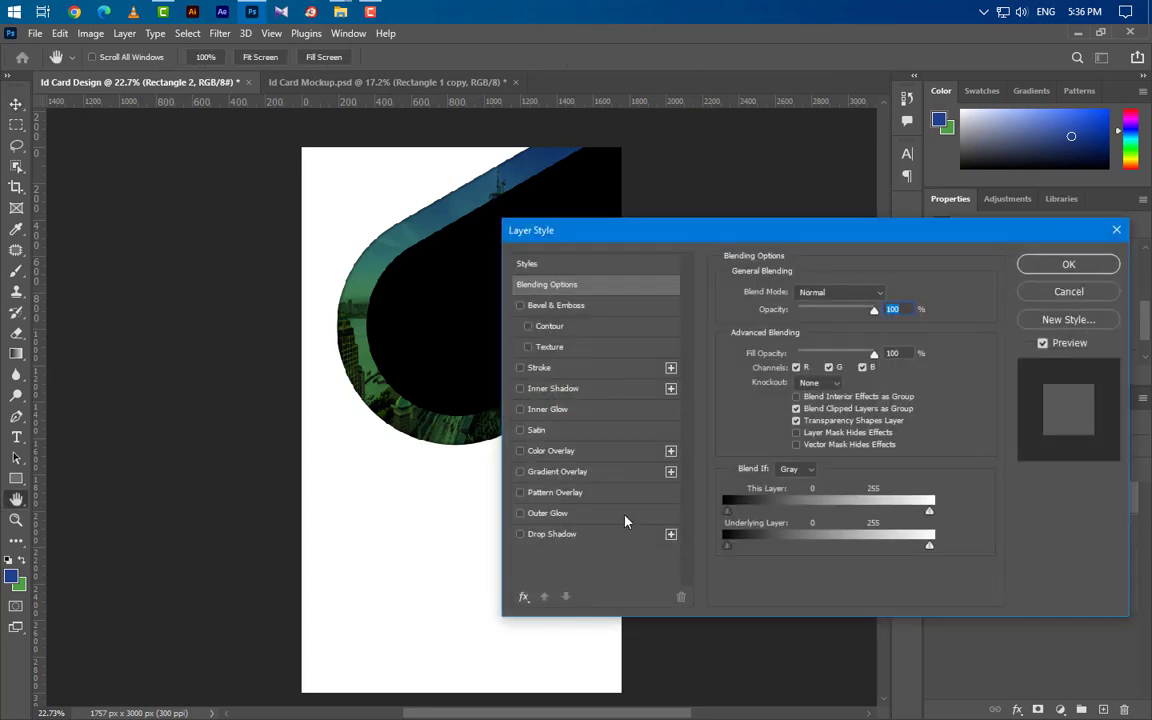
pyautogui.click(557, 471)
pyautogui.click(838, 328)
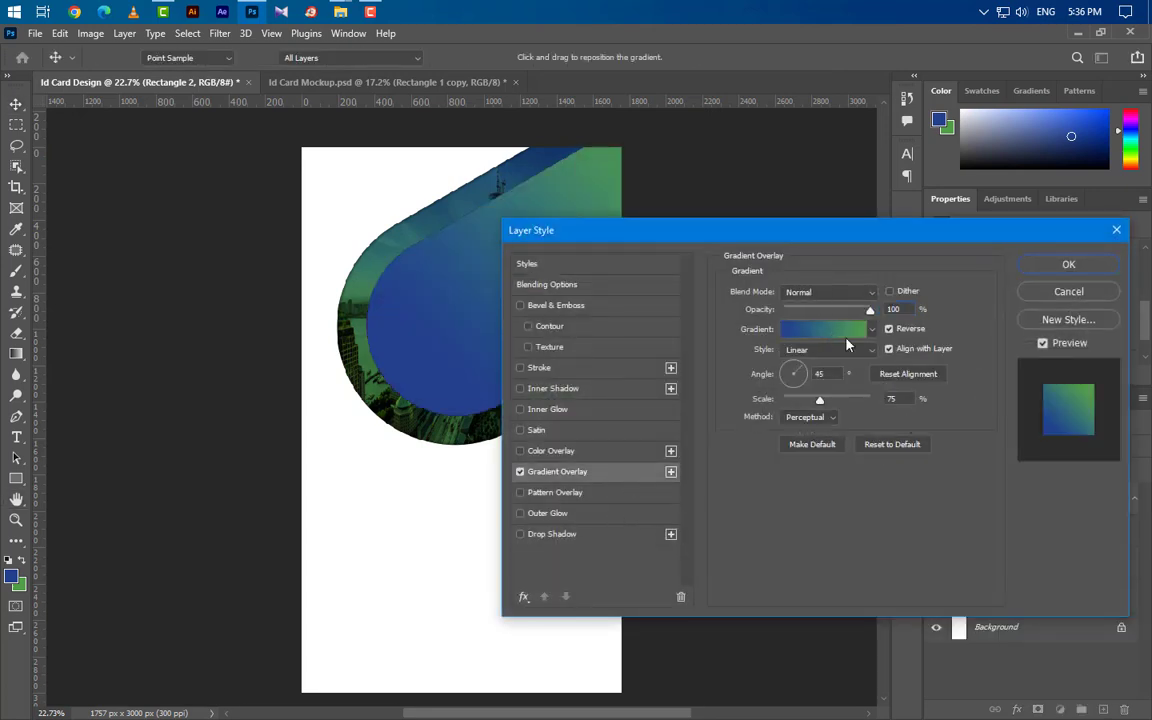
pyautogui.click(797, 430)
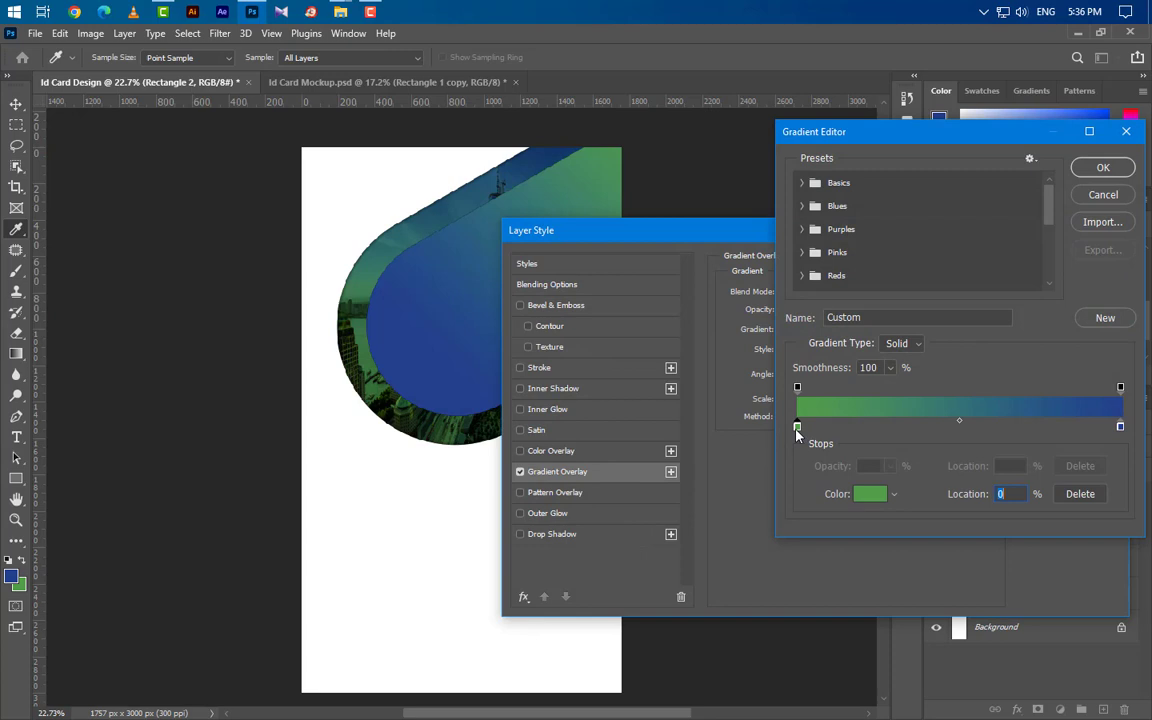
pyautogui.click(858, 494)
pyautogui.click(1055, 259)
pyautogui.click(1120, 427)
pyautogui.click(869, 494)
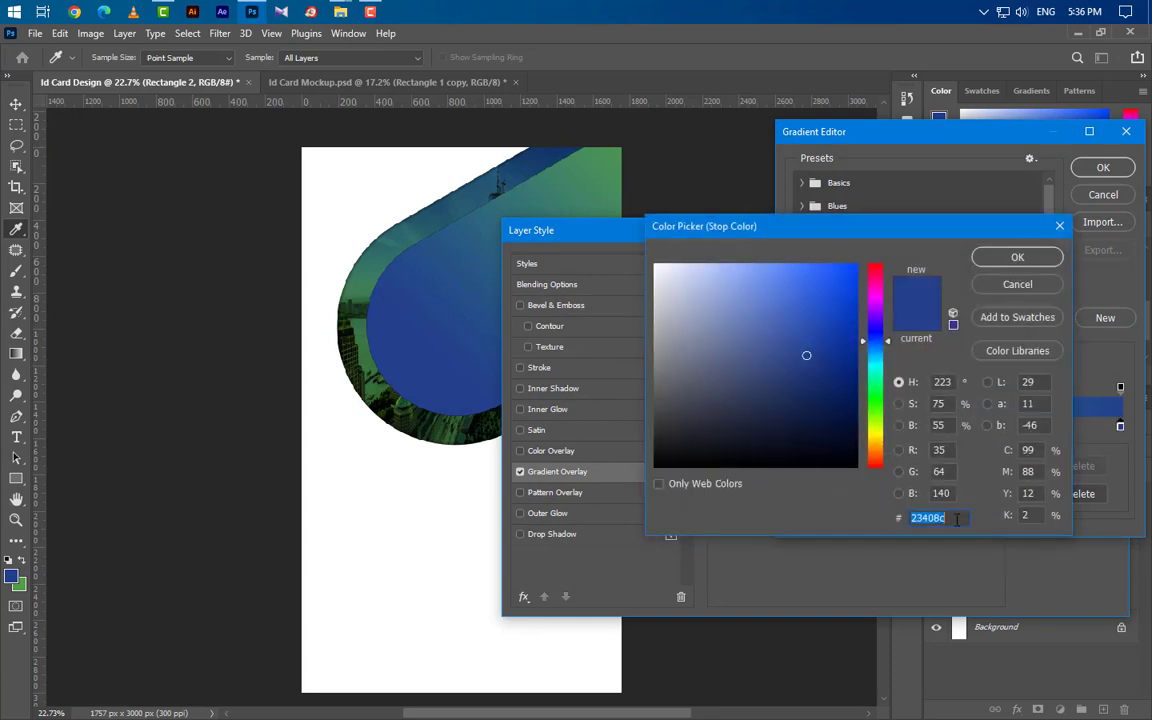
pyautogui.click(1017, 286)
pyautogui.click(1102, 167)
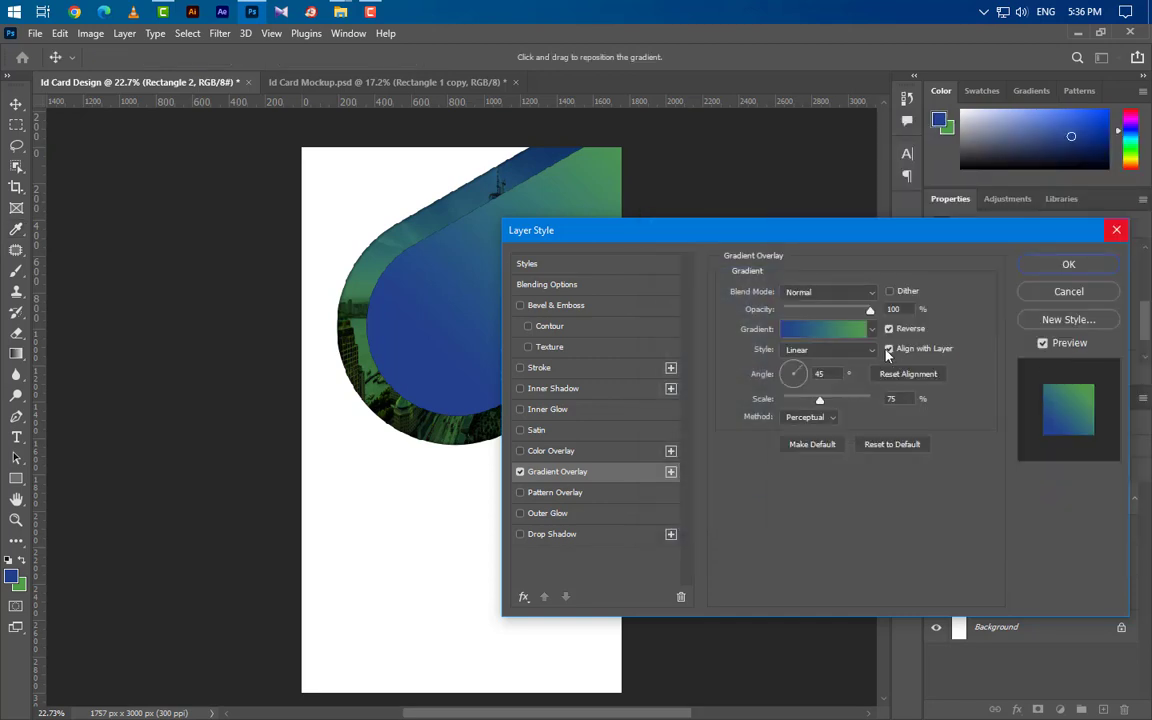
pyautogui.click(791, 374)
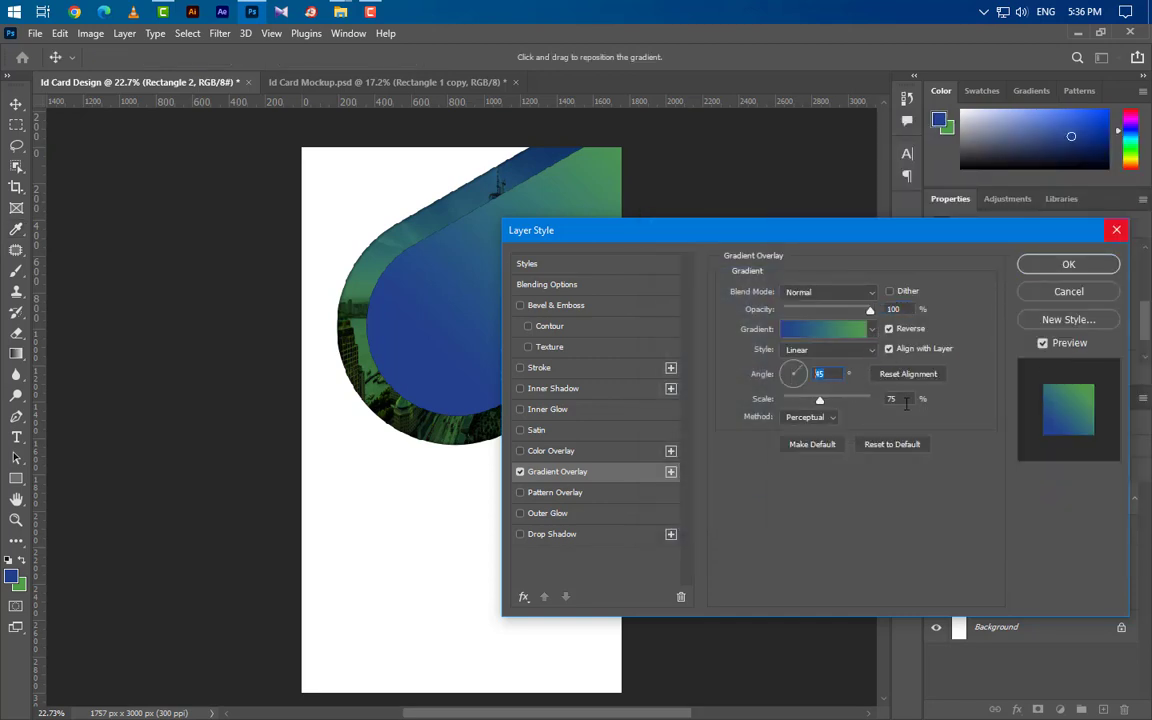
pyautogui.click(1020, 266)
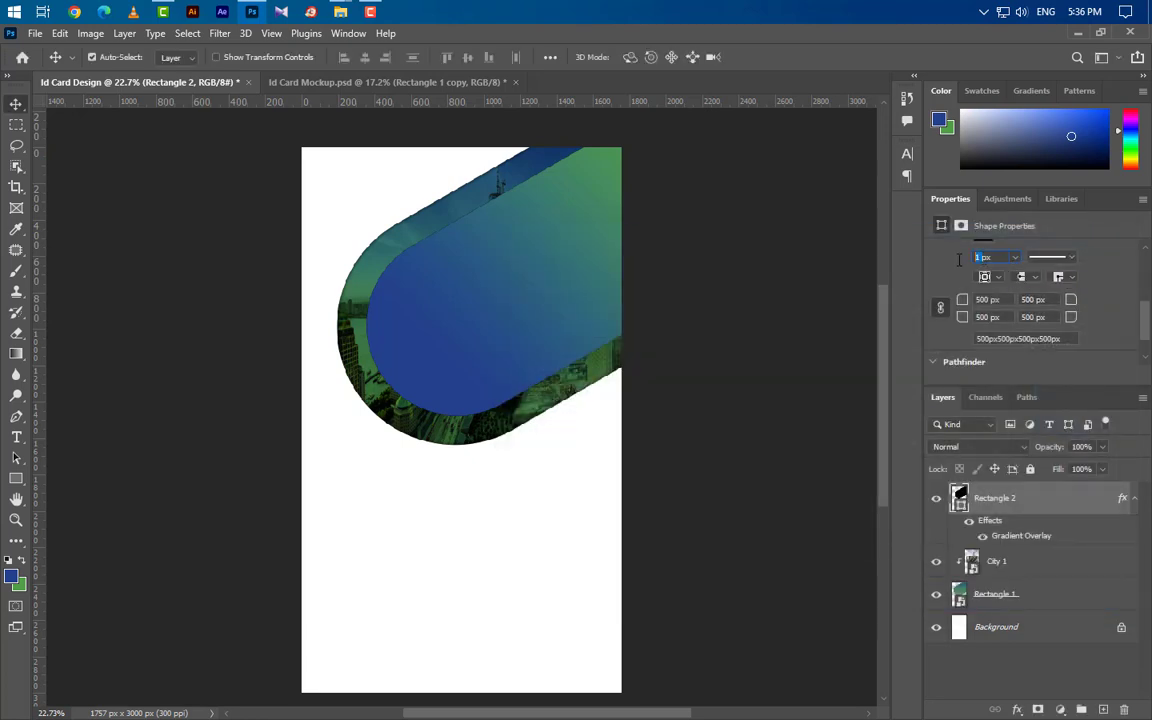
# Draw a black 920 × 920 px circle, Ellipse 1, on a new layer.
pyautogui.scroll(5, 955, 265)
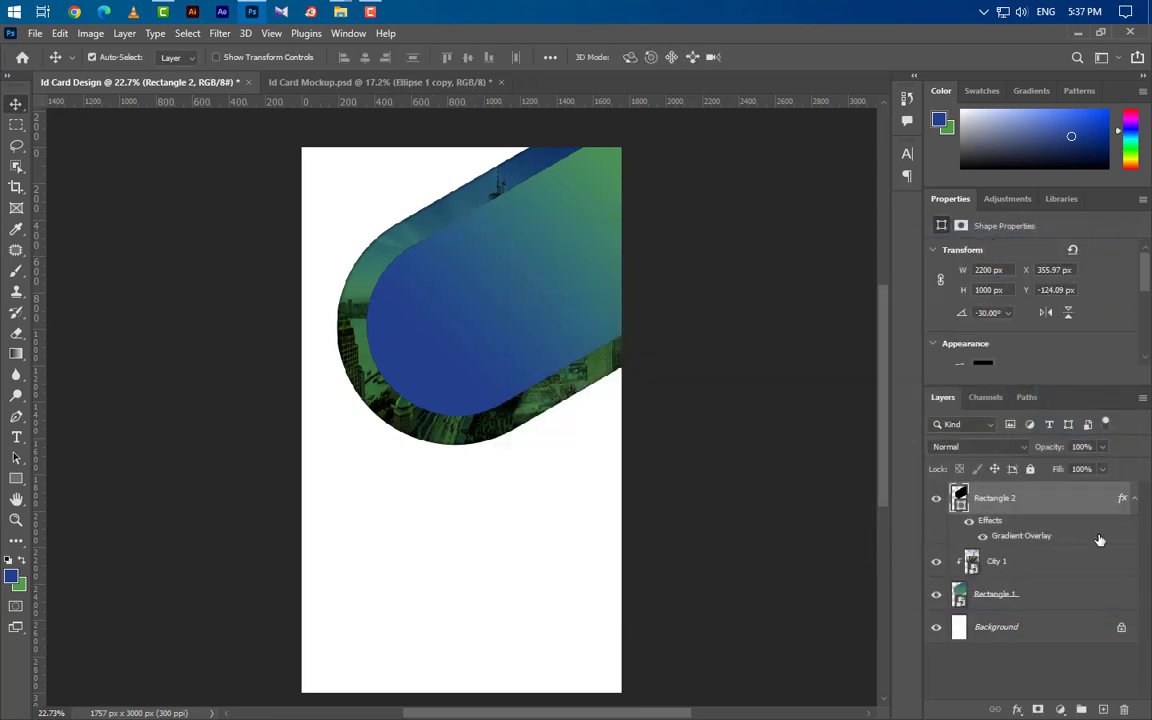
pyautogui.click(1102, 710)
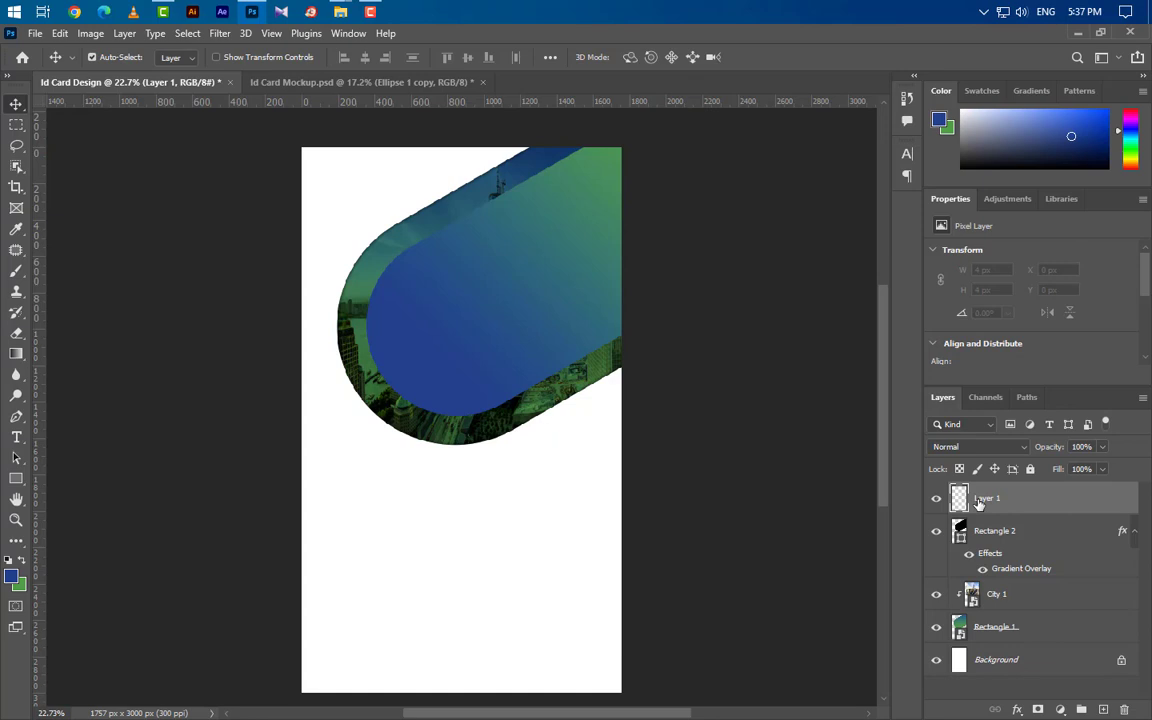
pyautogui.click(16, 478)
pyautogui.rightClick(16, 478)
pyautogui.click(70, 491)
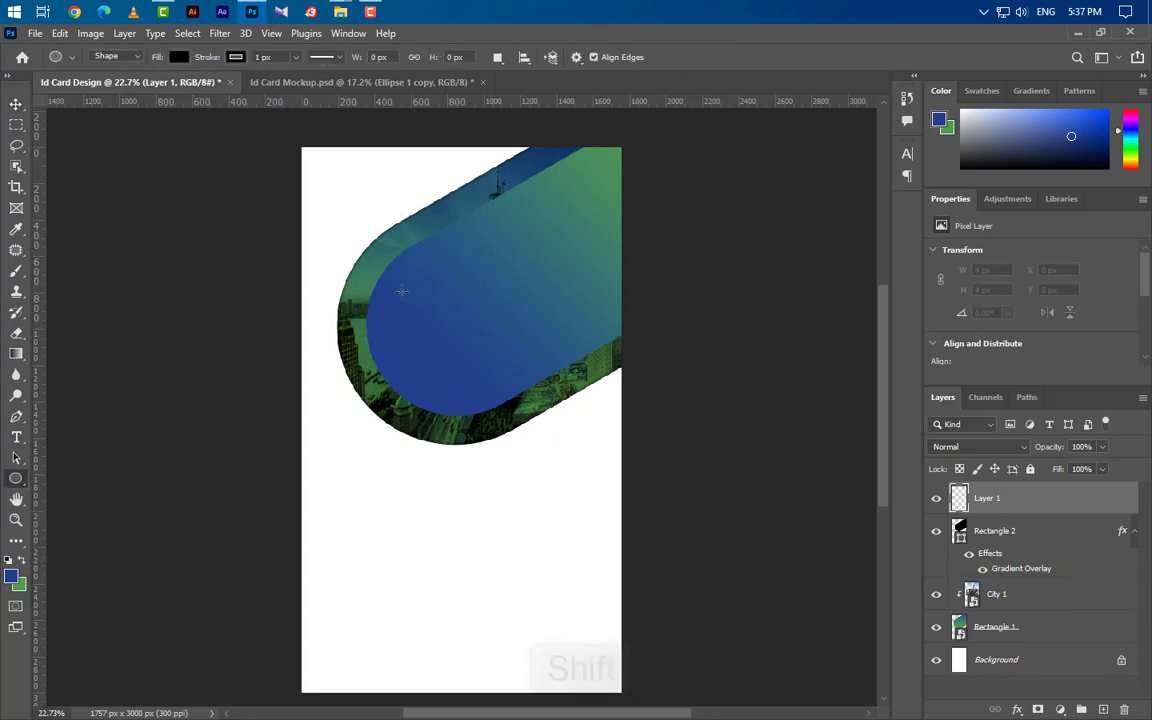
pyautogui.moveTo(396, 290); pyautogui.dragTo(586, 418)
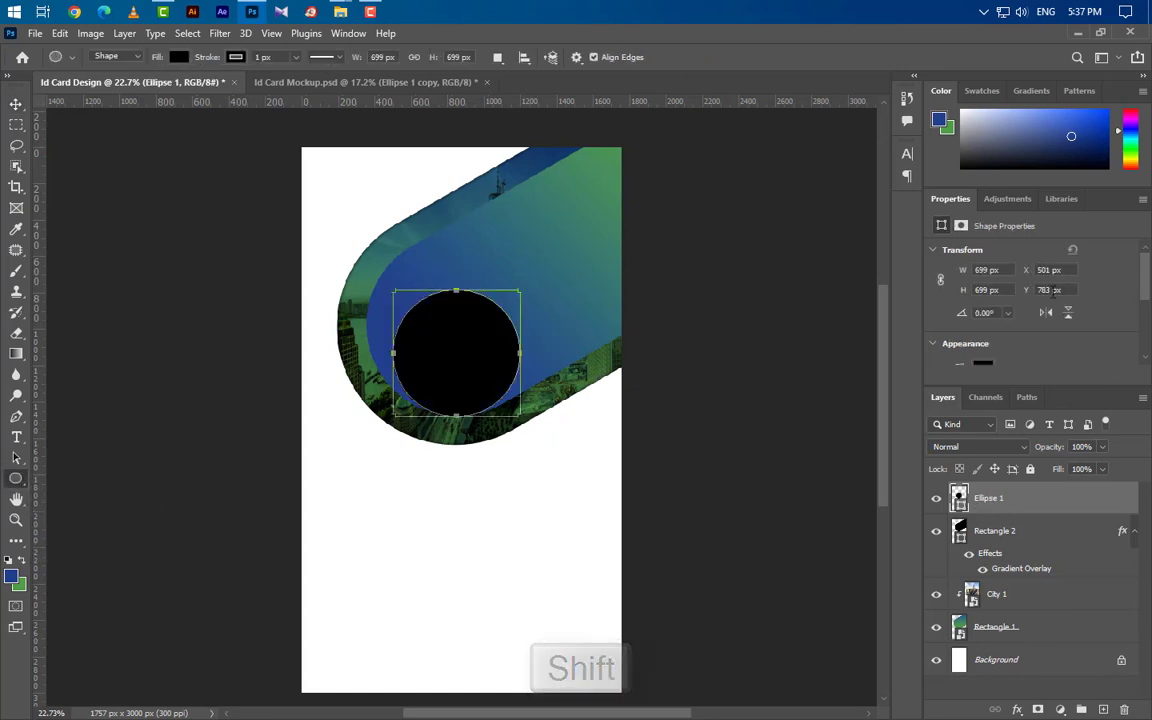
pyautogui.click(940, 281)
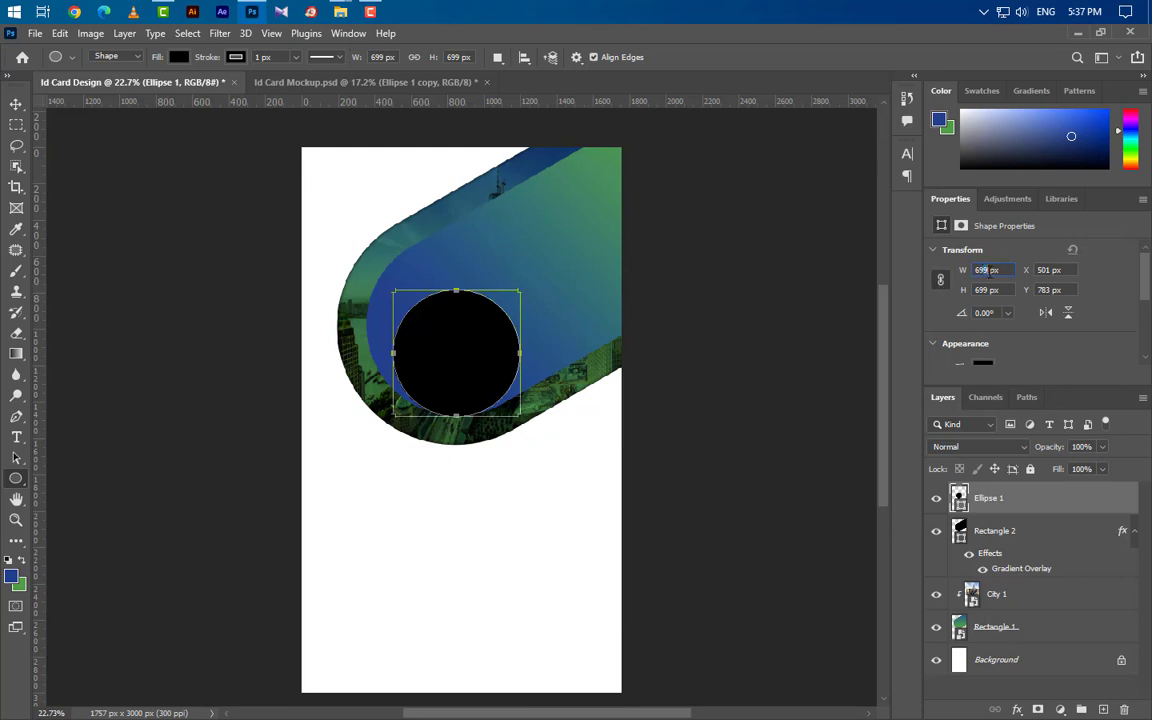
pyautogui.write('920px')
pyautogui.press('Return')
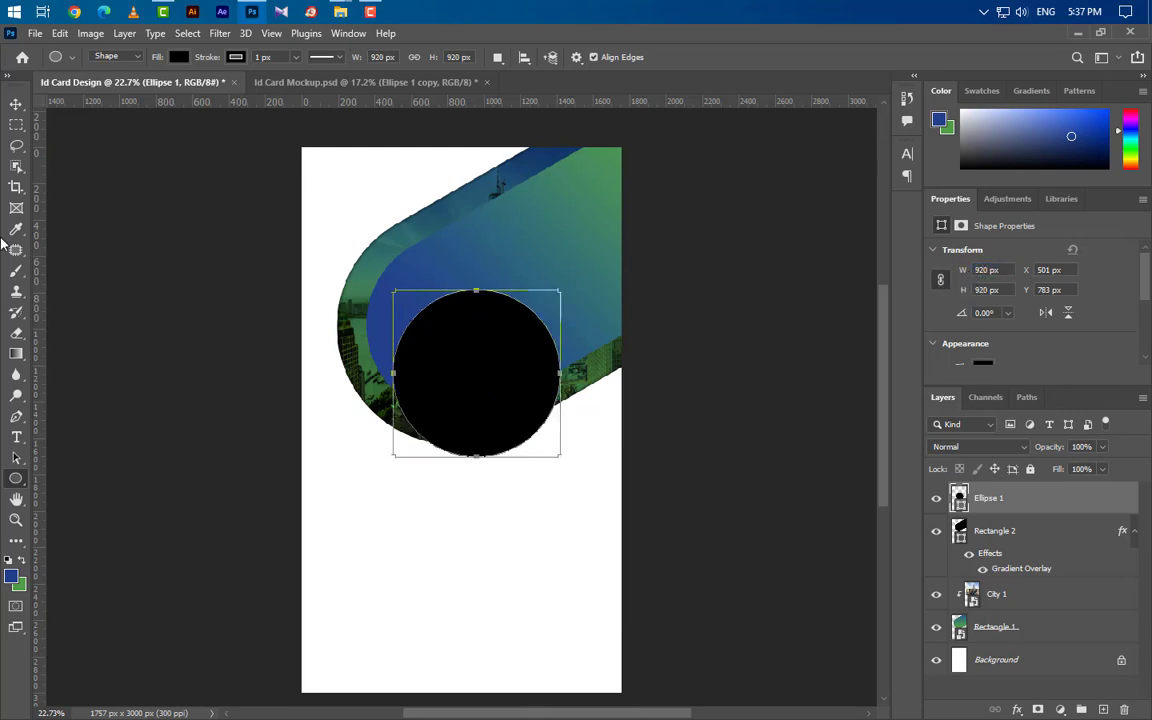
# Move the circle into the gradient shape's left rounded end.
pyautogui.click(16, 104)
pyautogui.moveTo(505, 368); pyautogui.dragTo(488, 331)
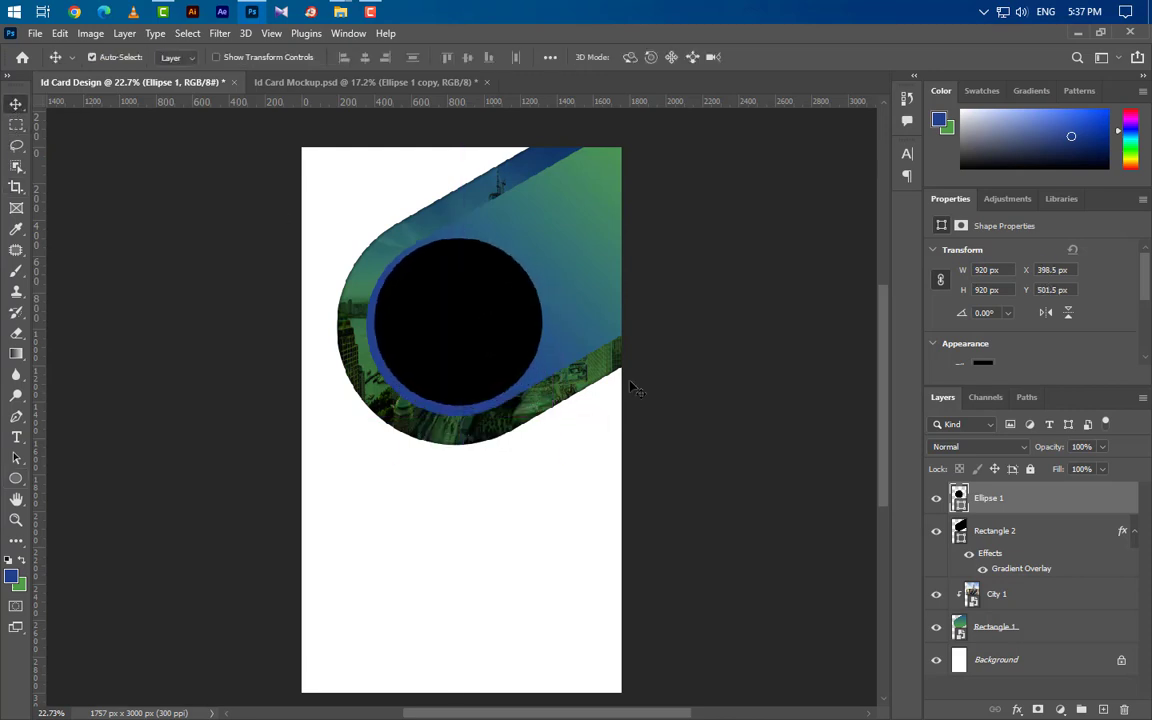
pyautogui.press('Down')
pyautogui.press('Down')
pyautogui.press('Down')
pyautogui.press('Down')
pyautogui.press('Down')
pyautogui.press('Down')
pyautogui.press('Down')
pyautogui.press('Down')
pyautogui.press('Down')
pyautogui.press('Down')
pyautogui.press('Down')
pyautogui.press('Down')
pyautogui.press('Down')
pyautogui.press('Left')
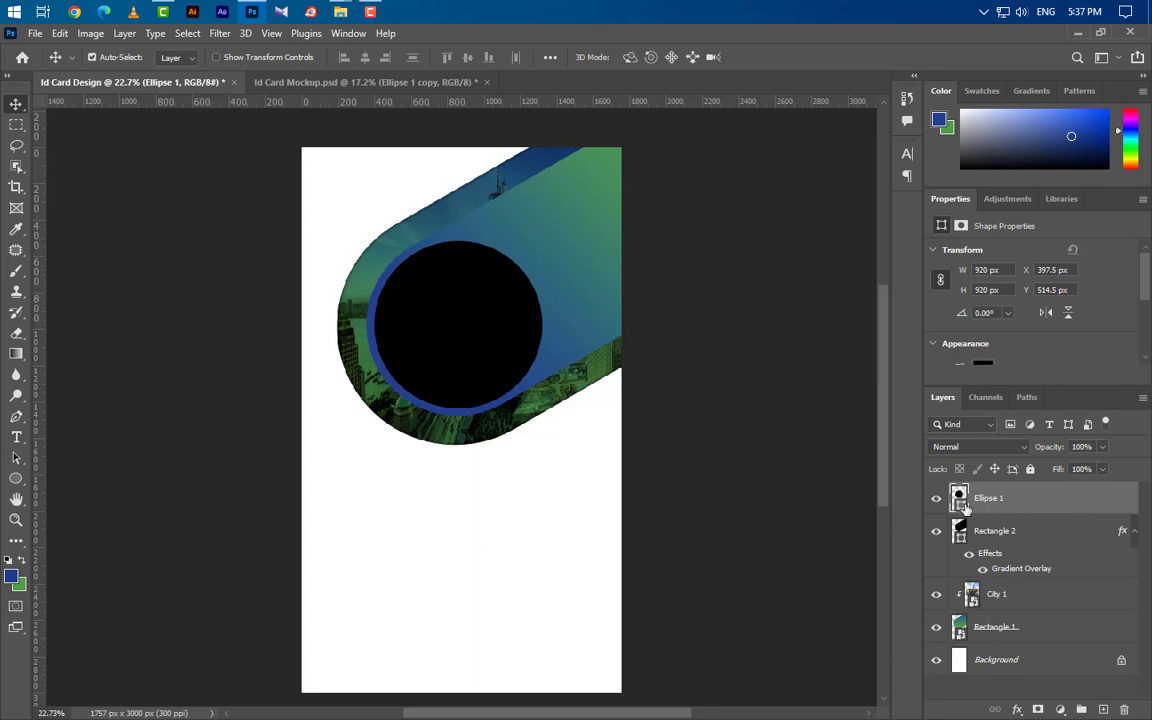
# Recolour Ellipse 1 white (ffffff) and make an 850 px black (000000) copy of it.
pyautogui.doubleClick(962, 504)
pyautogui.write('ffffff')
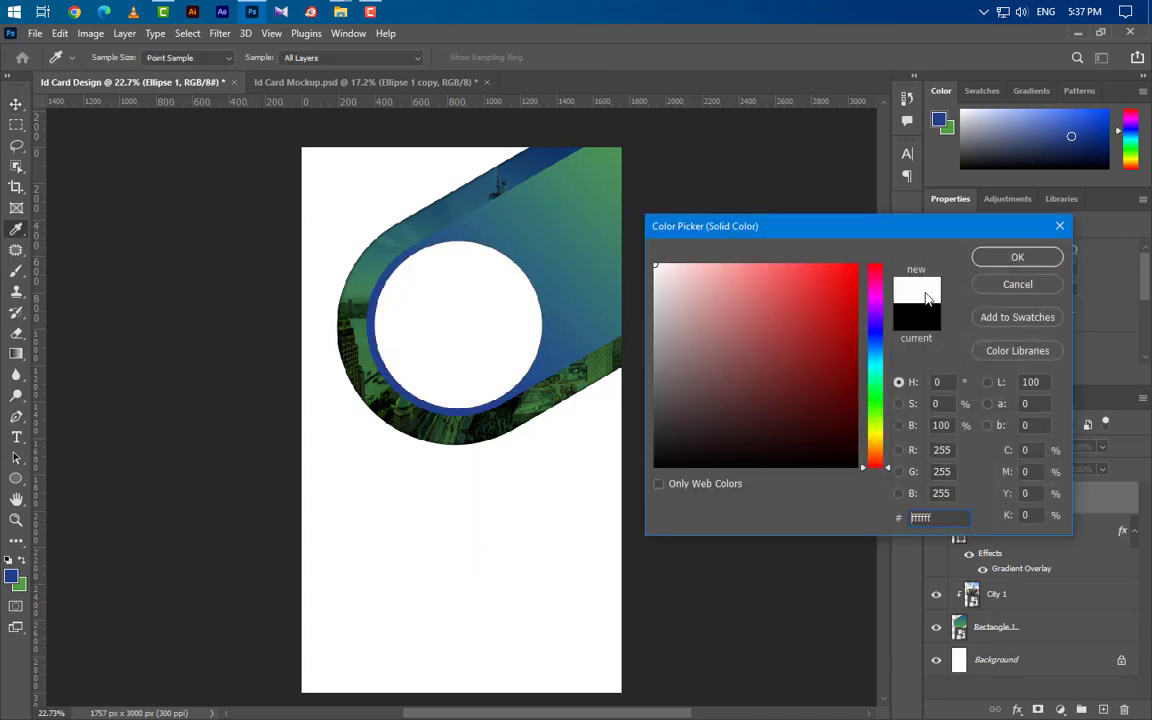
pyautogui.click(1015, 258)
pyautogui.moveTo(1110, 505); pyautogui.dragTo(1103, 709)
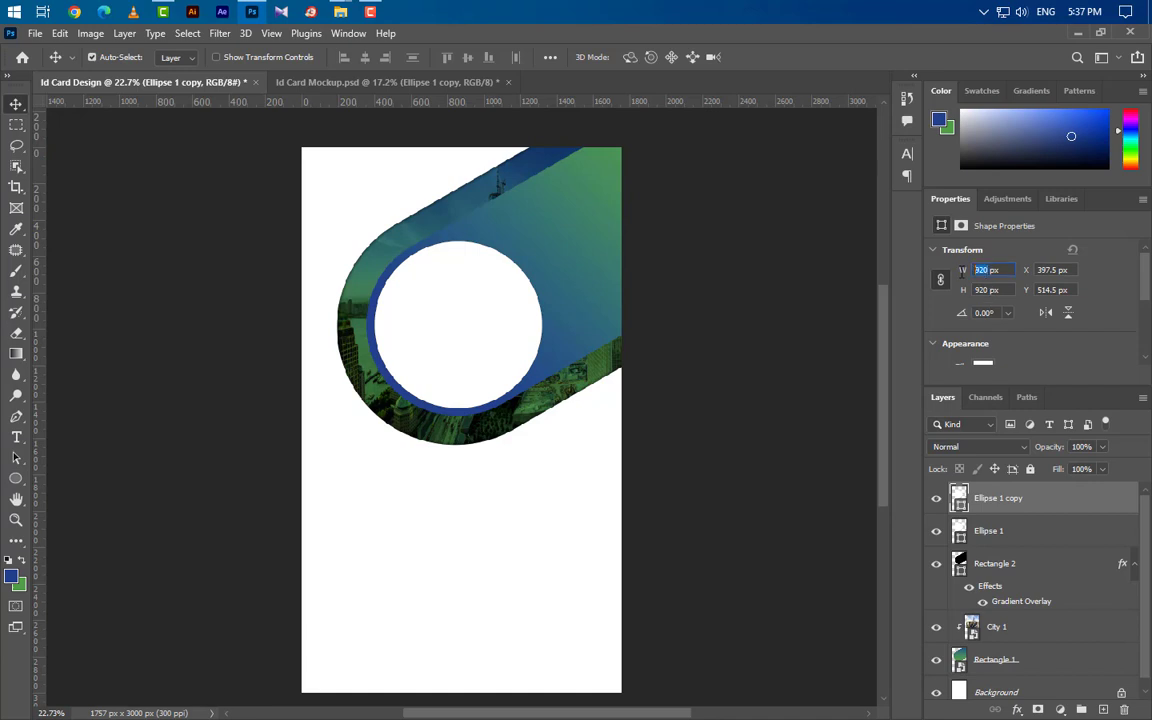
pyautogui.write('850')
pyautogui.press('Return')
pyautogui.doubleClick(959, 505)
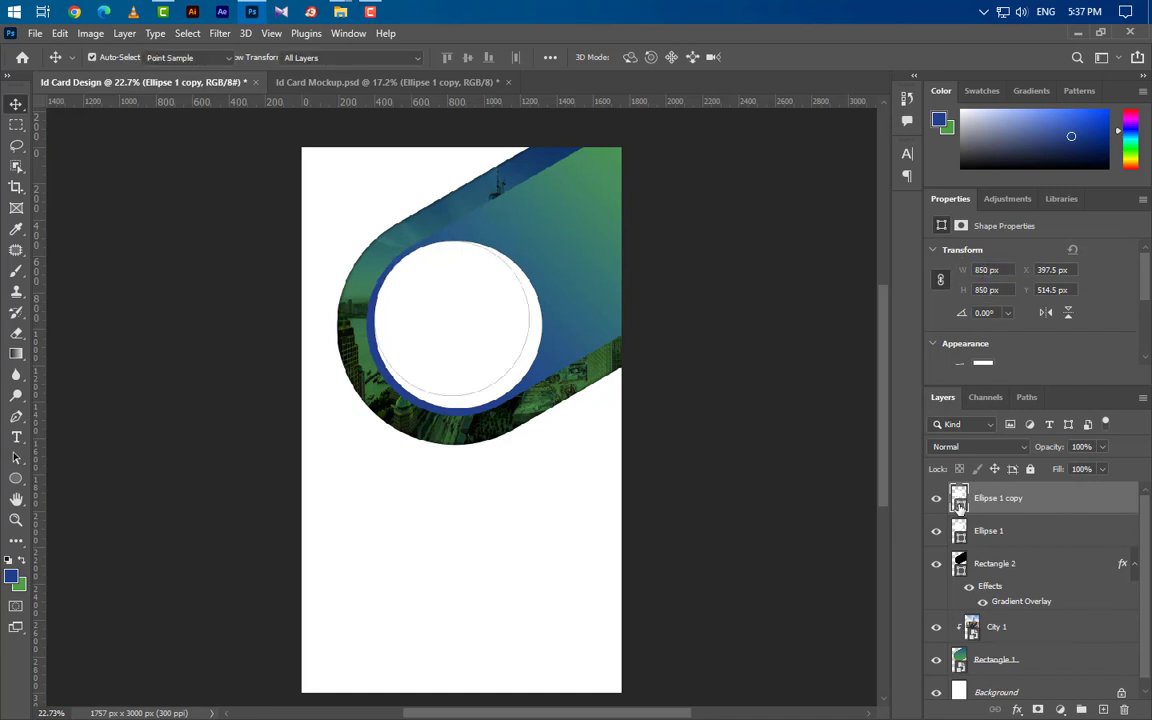
pyautogui.write('000000')
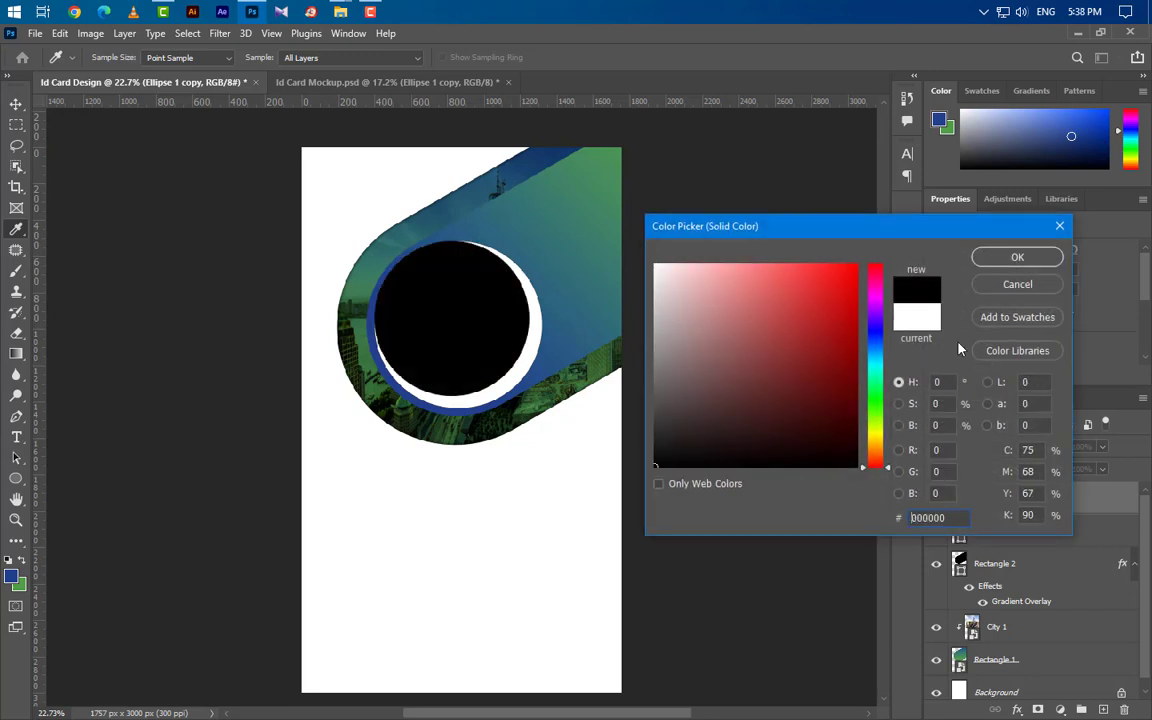
pyautogui.click(1031, 260)
# Centre the black copy horizontally and vertically on the white circle, then deselect.
pyautogui.scroll(-2, 1034, 338)
pyautogui.keyDown('ctrl'); pyautogui.click(959, 498); pyautogui.keyUp('ctrl')
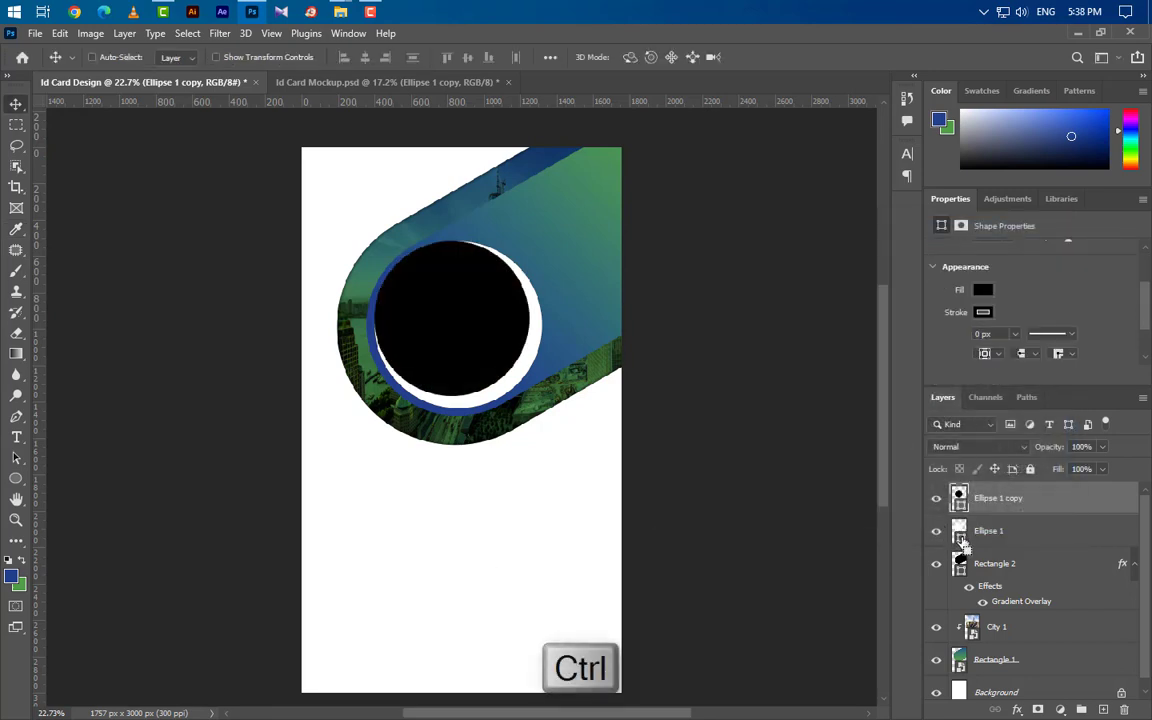
pyautogui.click(364, 57)
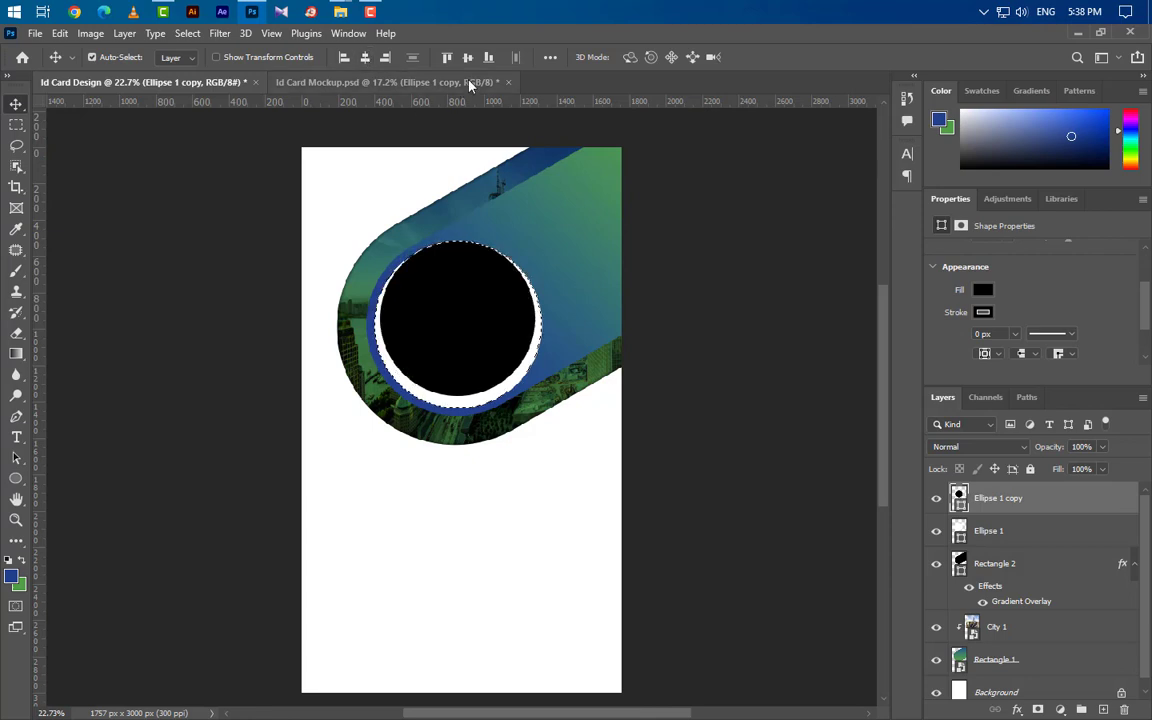
pyautogui.click(467, 57)
pyautogui.hotkey('ctrl', 'd')
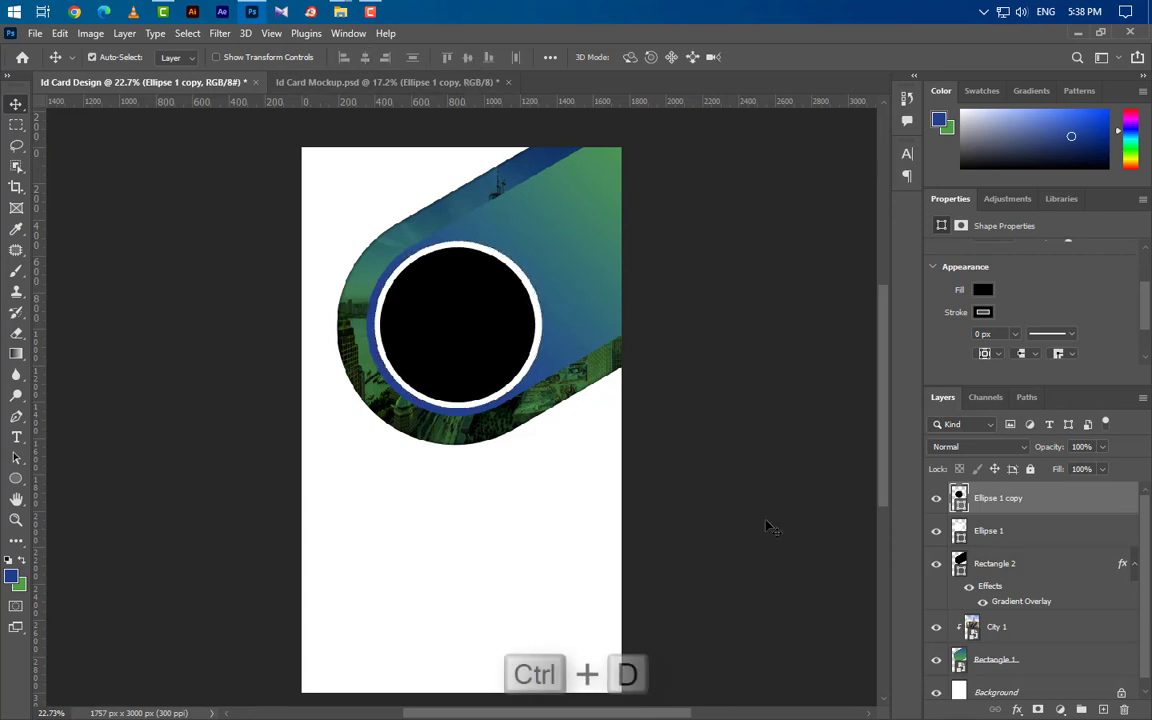
# Add an inner shadow to Ellipse 1 copy, then drag the desktop Girl photo into Photoshop.
pyautogui.doubleClick(1108, 508)
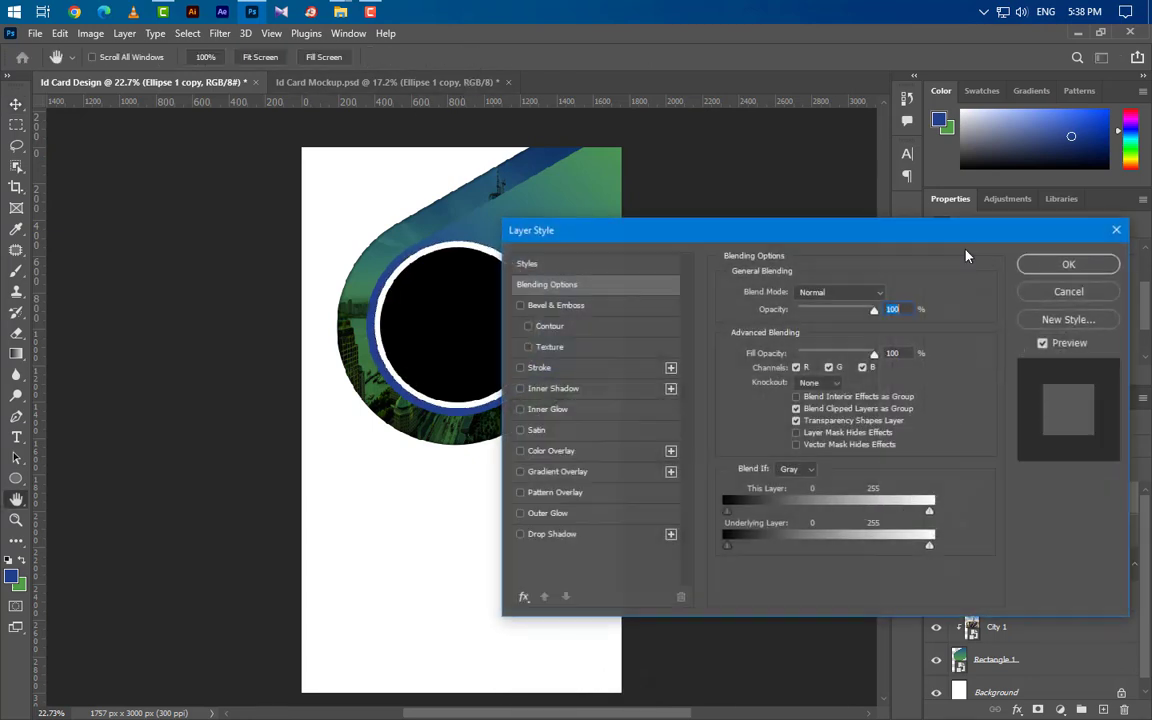
pyautogui.click(580, 388)
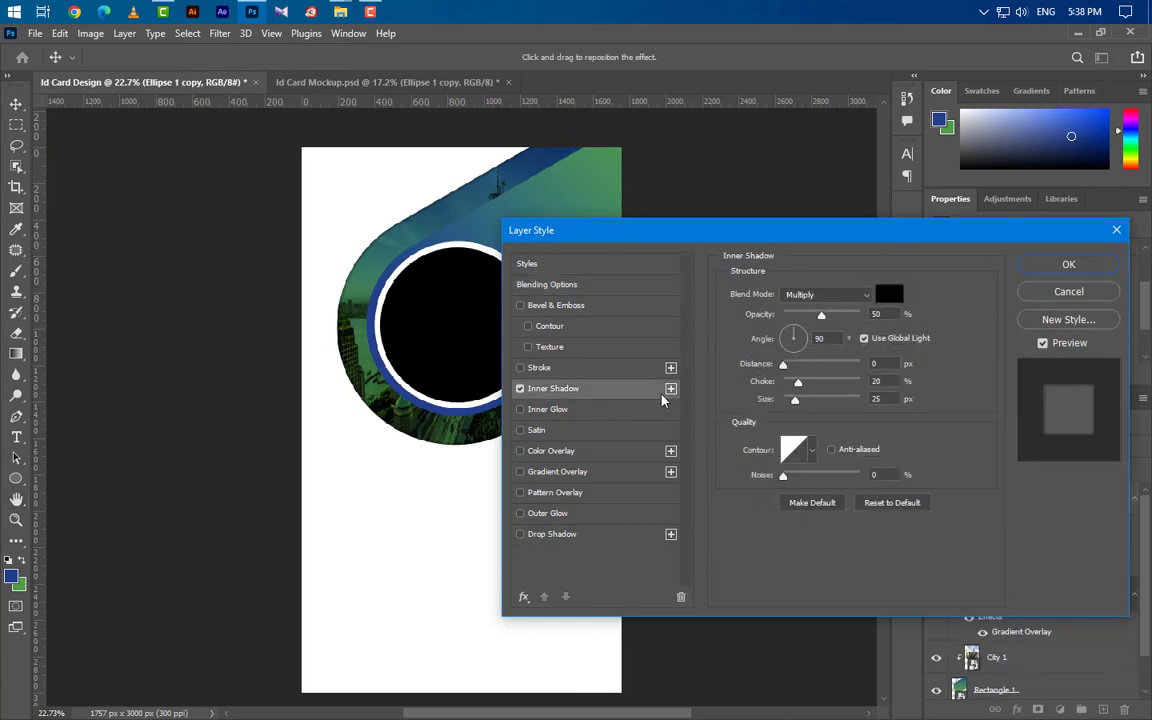
pyautogui.press('Tab')
pyautogui.press('Tab')
pyautogui.press('Tab')
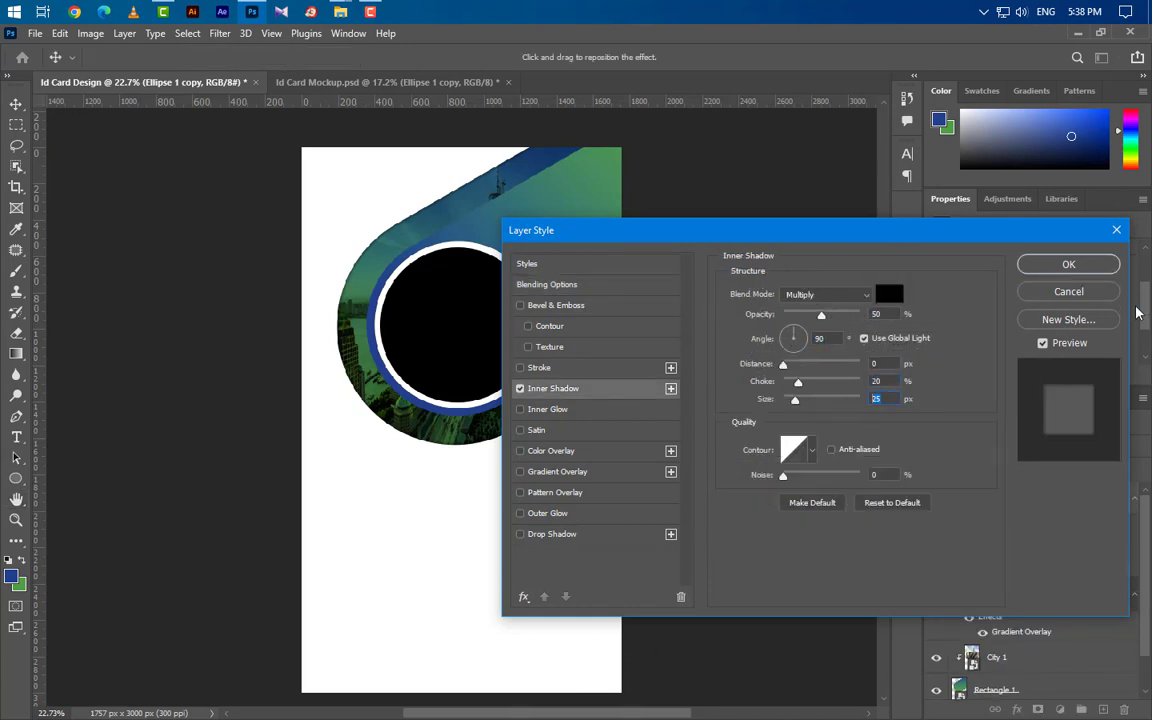
pyautogui.click(1108, 265)
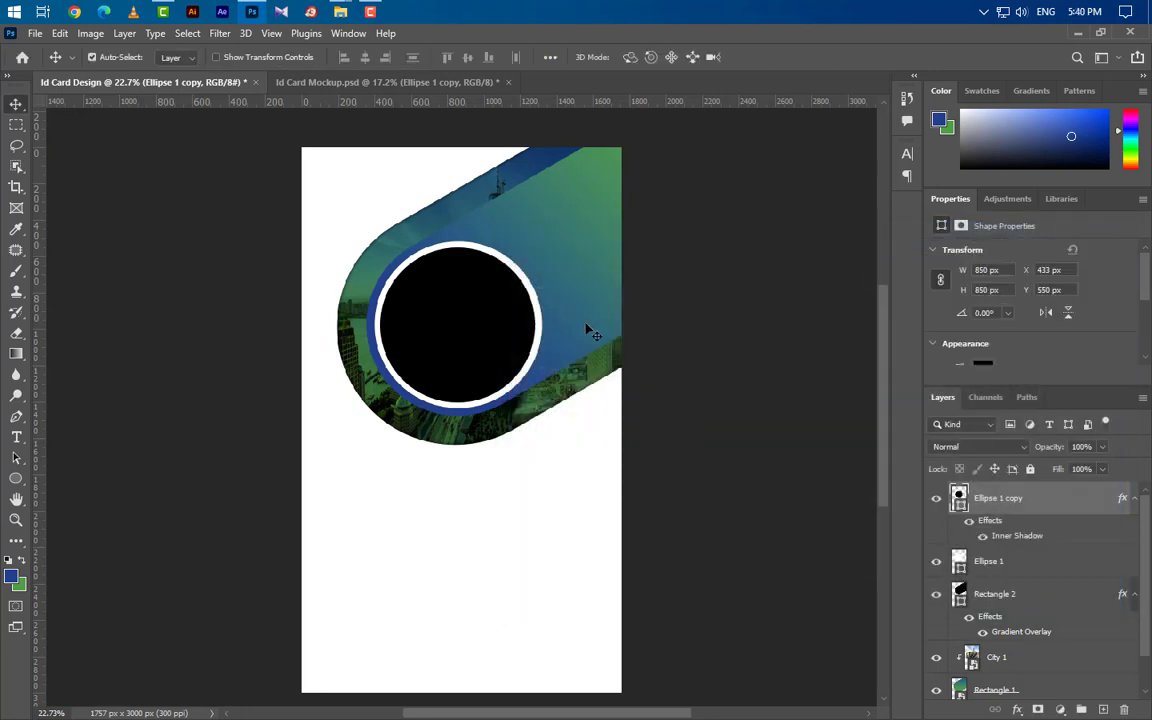
pyautogui.click(1076, 32)
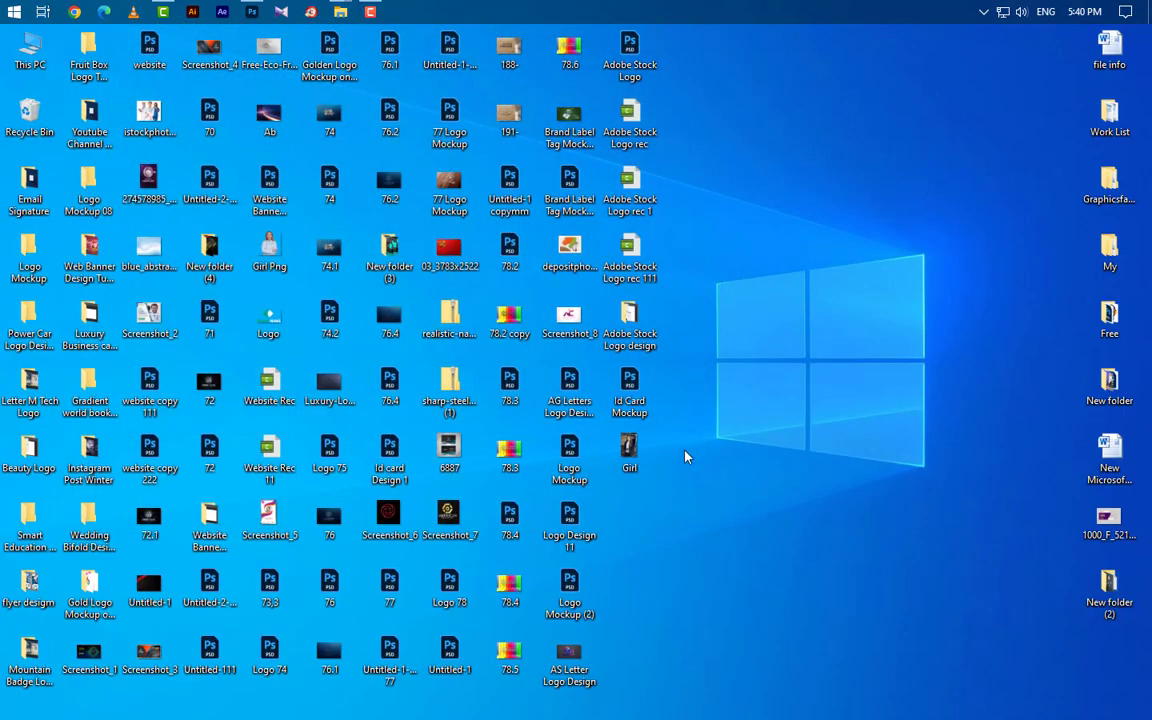
pyautogui.moveTo(629, 450); pyautogui.dragTo(463, 430)
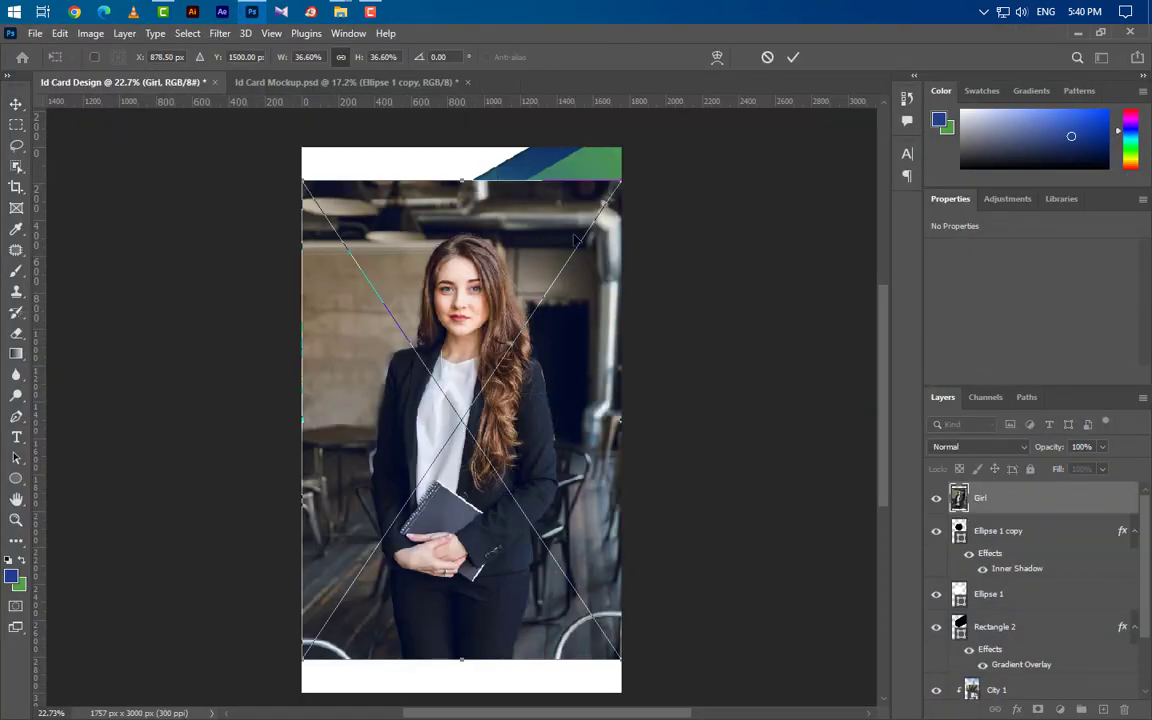
# Scale the Girl photo to about 32% and move it over the circle.
pyautogui.moveTo(620, 181); pyautogui.dragTo(580, 242)
pyautogui.moveTo(507, 370); pyautogui.dragTo(515, 357)
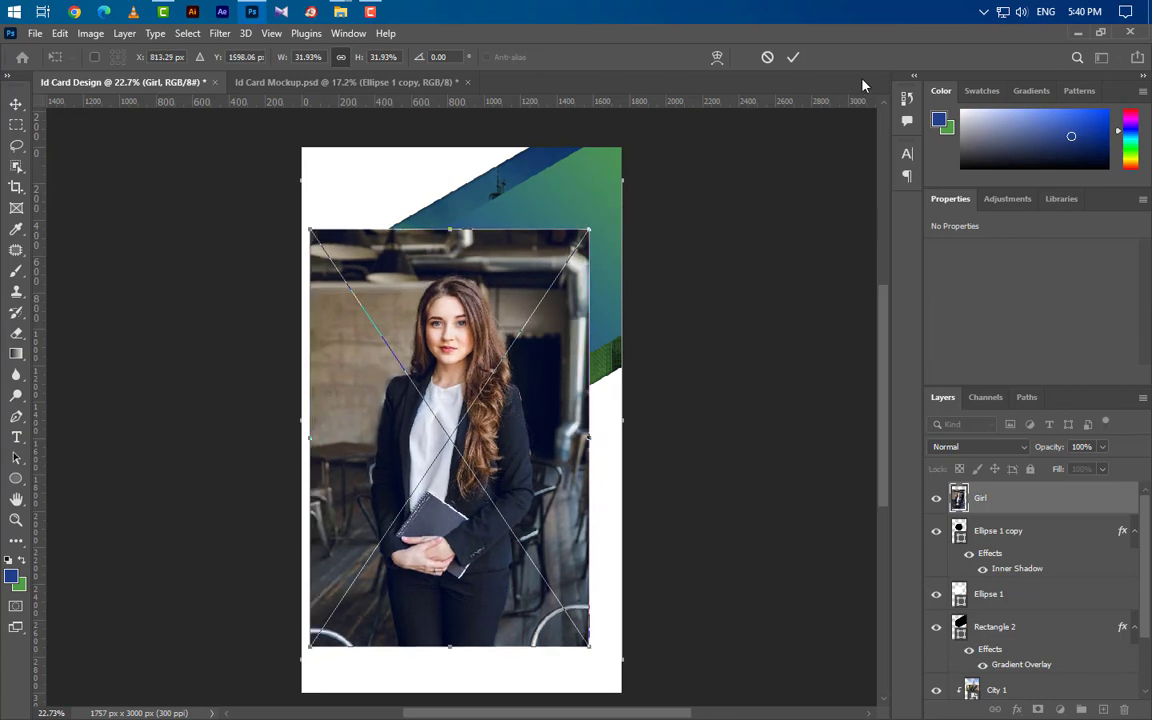
pyautogui.click(792, 57)
# Clip the Girl photo into the black circle and nudge it up to centre her face.
pyautogui.rightClick(985, 497)
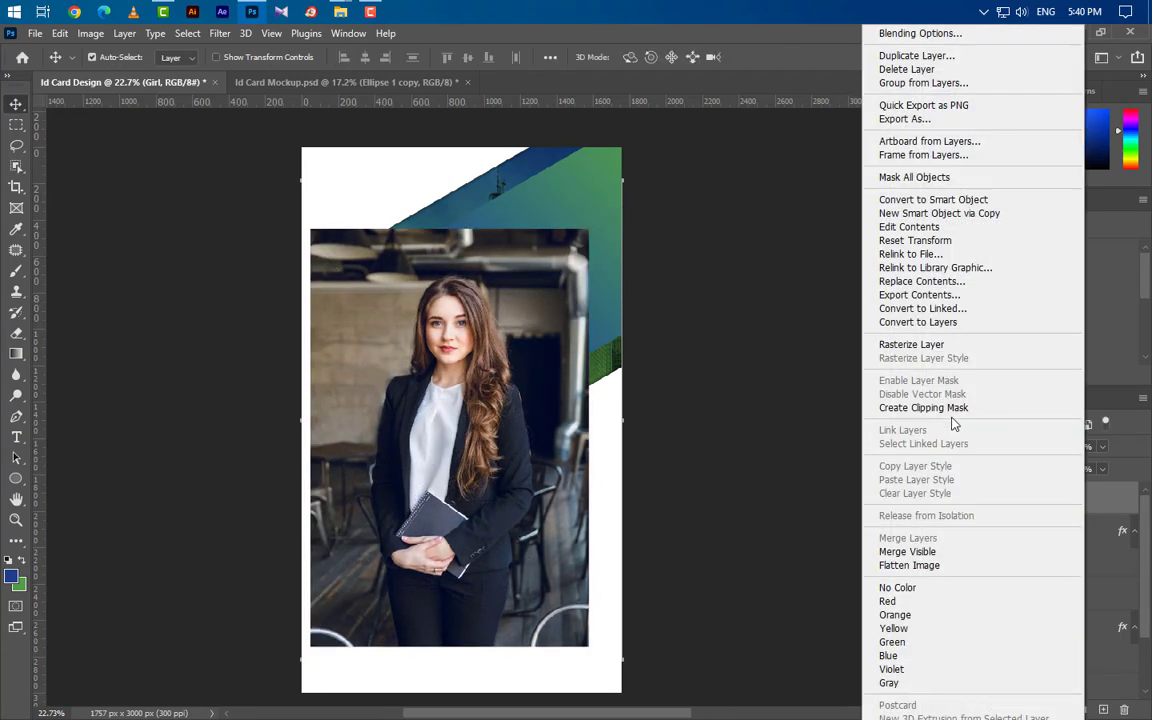
pyautogui.click(948, 405)
pyautogui.hotkey('ctrl', 't')
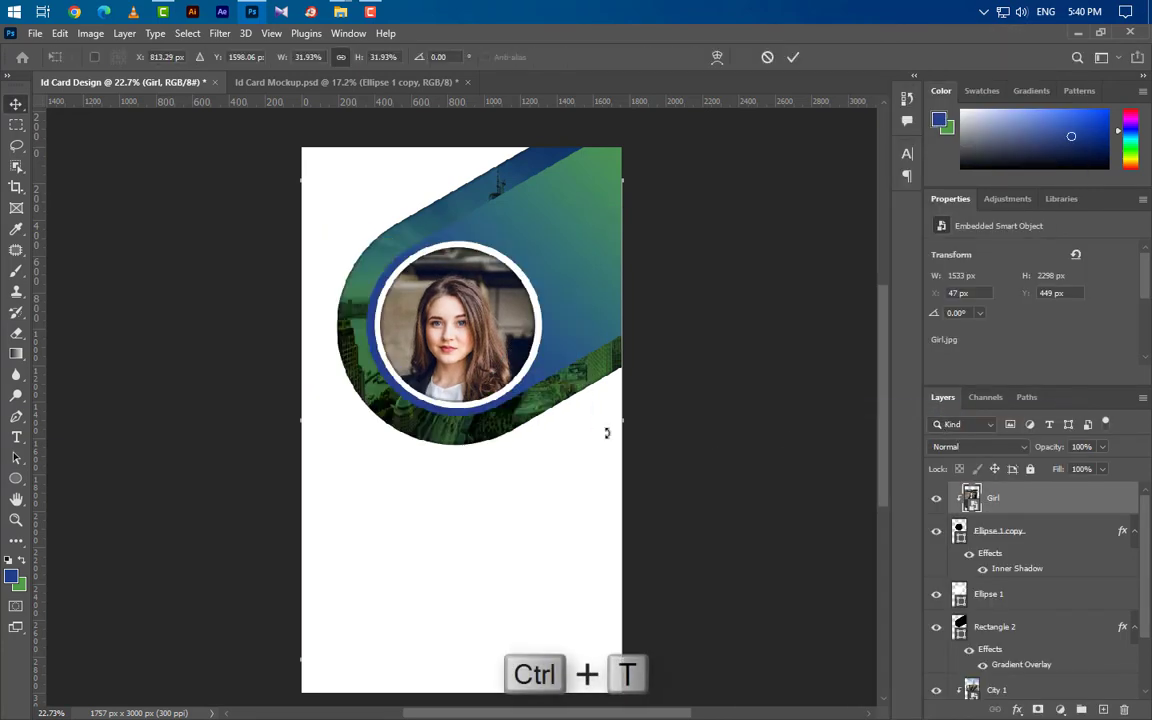
pyautogui.moveTo(525, 414); pyautogui.dragTo(528, 388)
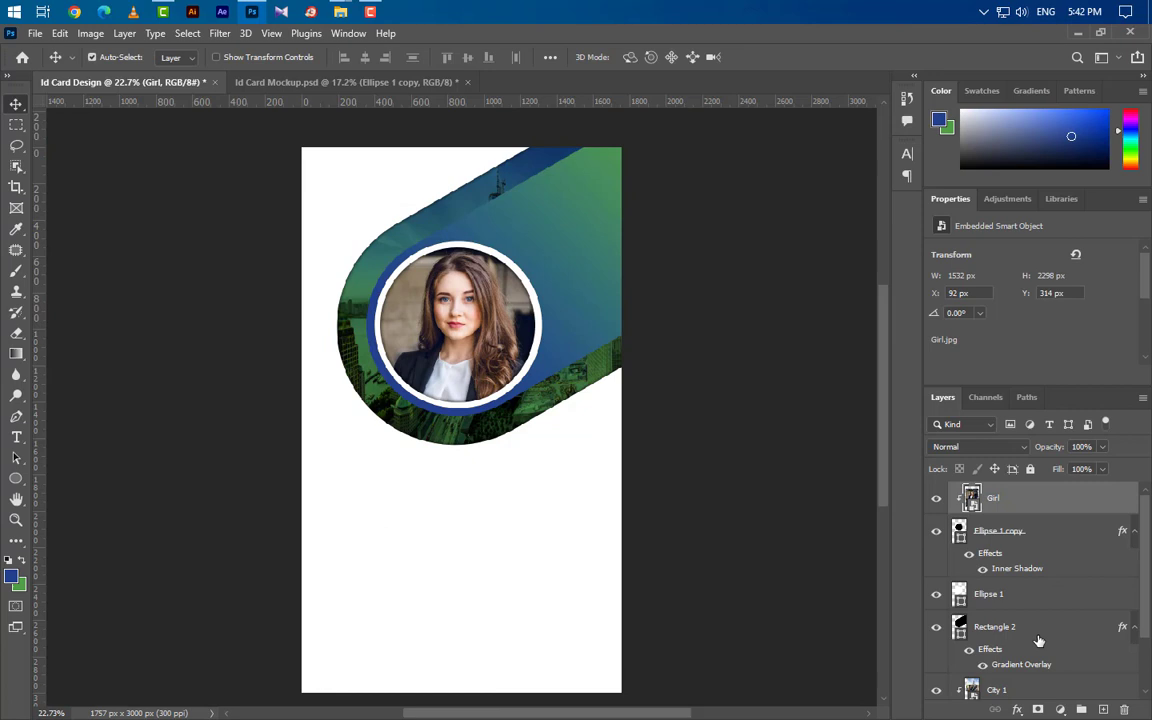
pyautogui.click(1038, 637)
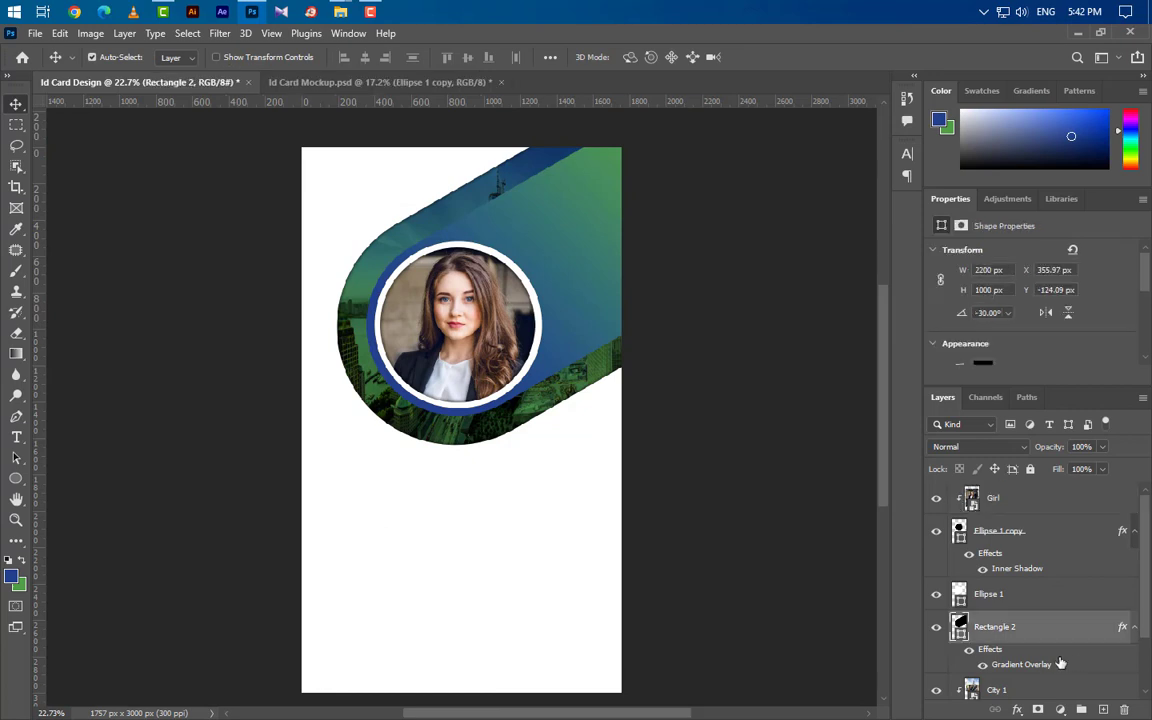
# Duplicate the Rectangle 2 band and set the copy's height to 850 px.
pyautogui.moveTo(1110, 711); pyautogui.dragTo(1105, 709)
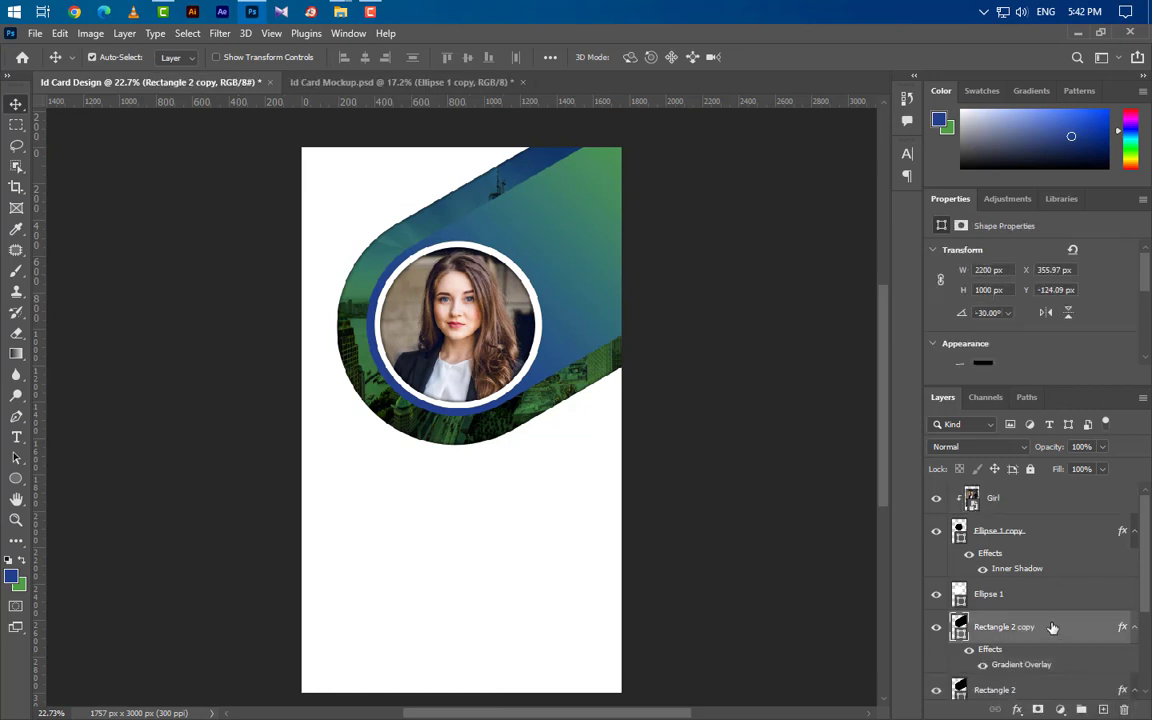
pyautogui.moveTo(1067, 625); pyautogui.dragTo(1058, 483)
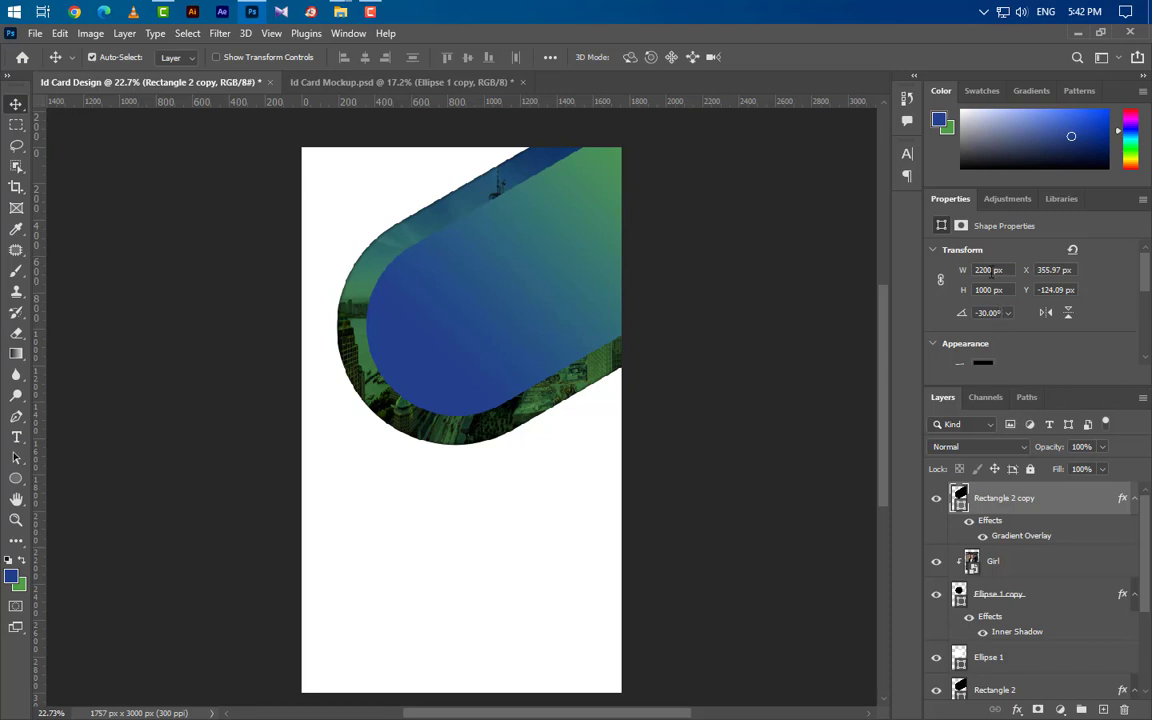
pyautogui.doubleClick(990, 289)
pyautogui.write('85')
pyautogui.press('Return')
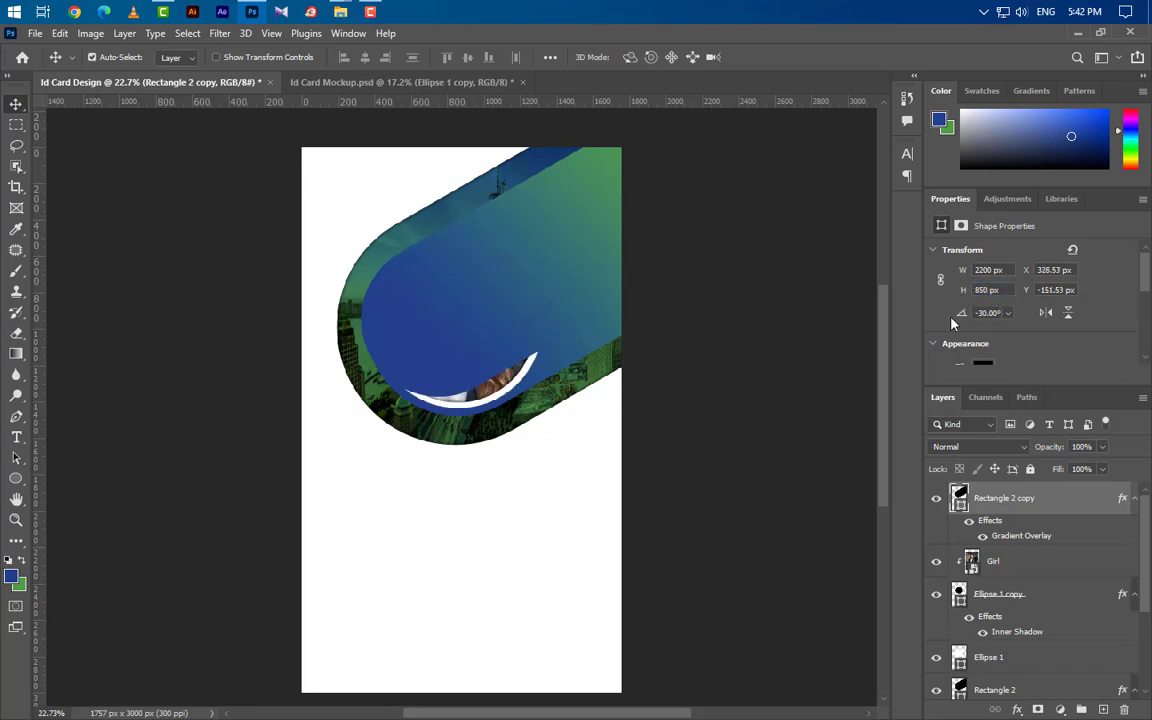
# Move the band copy down-left across the card and place its layer just above Ellipse 1.
pyautogui.hotkey('ctrl', 't')
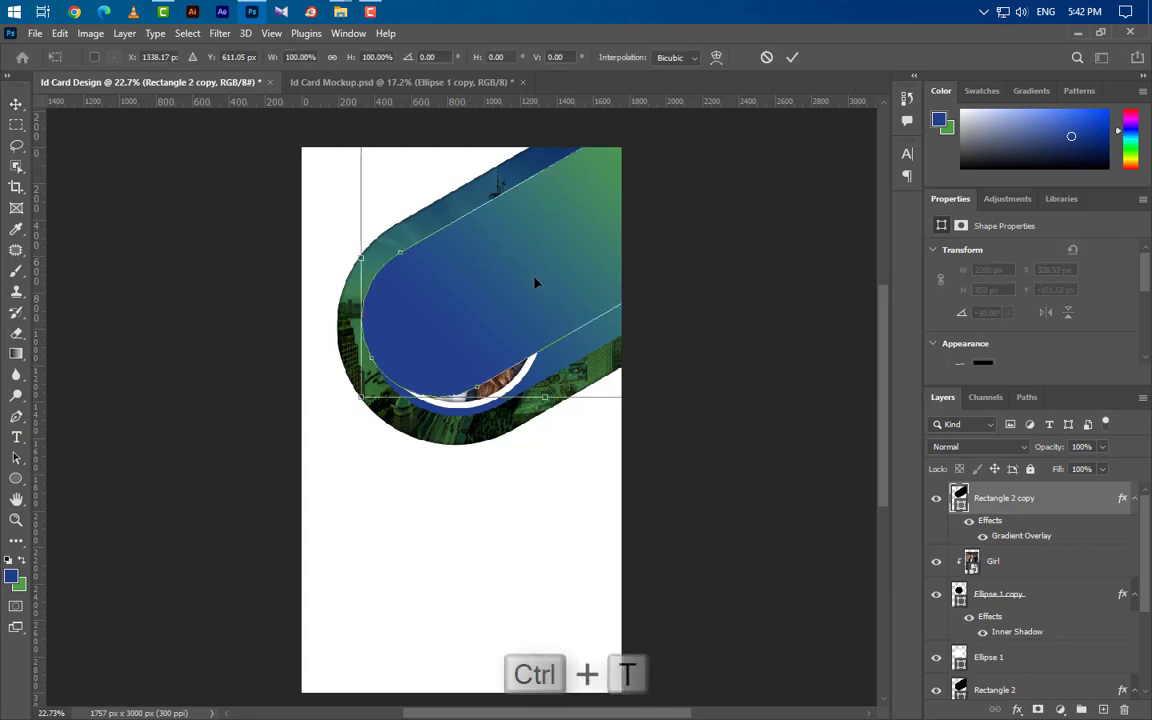
pyautogui.moveTo(535, 283); pyautogui.dragTo(340, 405)
pyautogui.press('Up')
pyautogui.press('Up')
pyautogui.press('Up')
pyautogui.press('Up')
pyautogui.press('Up')
pyautogui.press('Up')
pyautogui.press('Up')
pyautogui.press('Up')
pyautogui.press('Up')
pyautogui.press('Up')
pyautogui.press('Up')
pyautogui.press('Up')
pyautogui.press('Up')
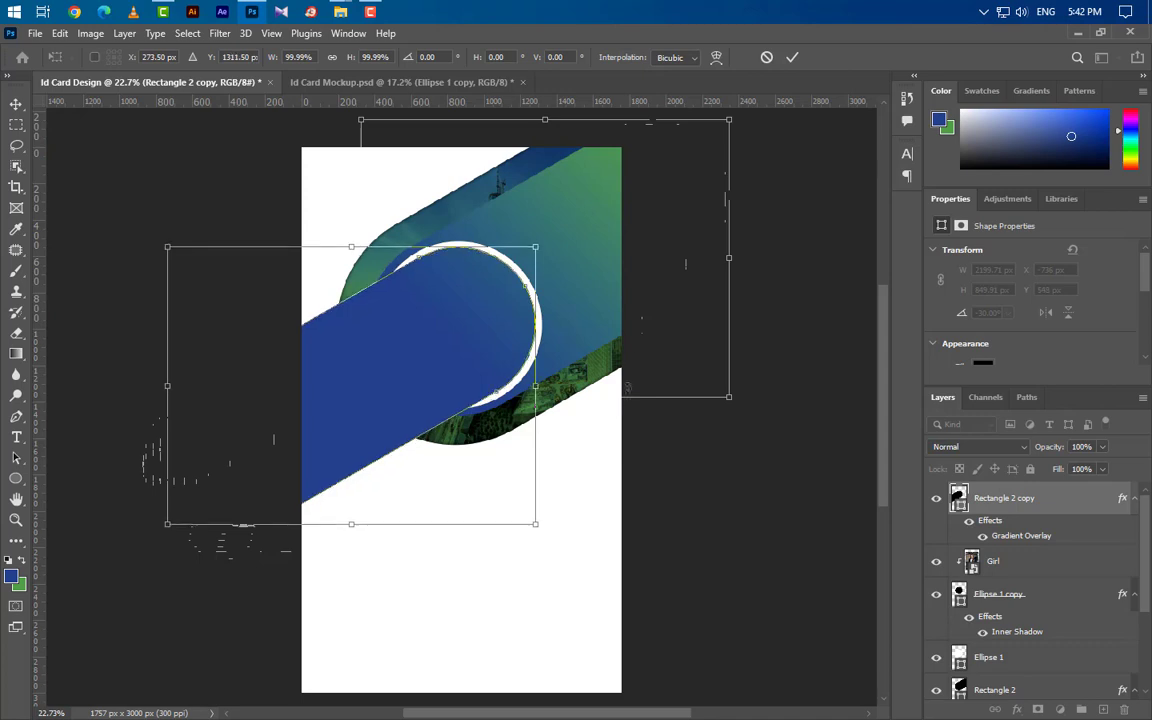
pyautogui.press('Return')
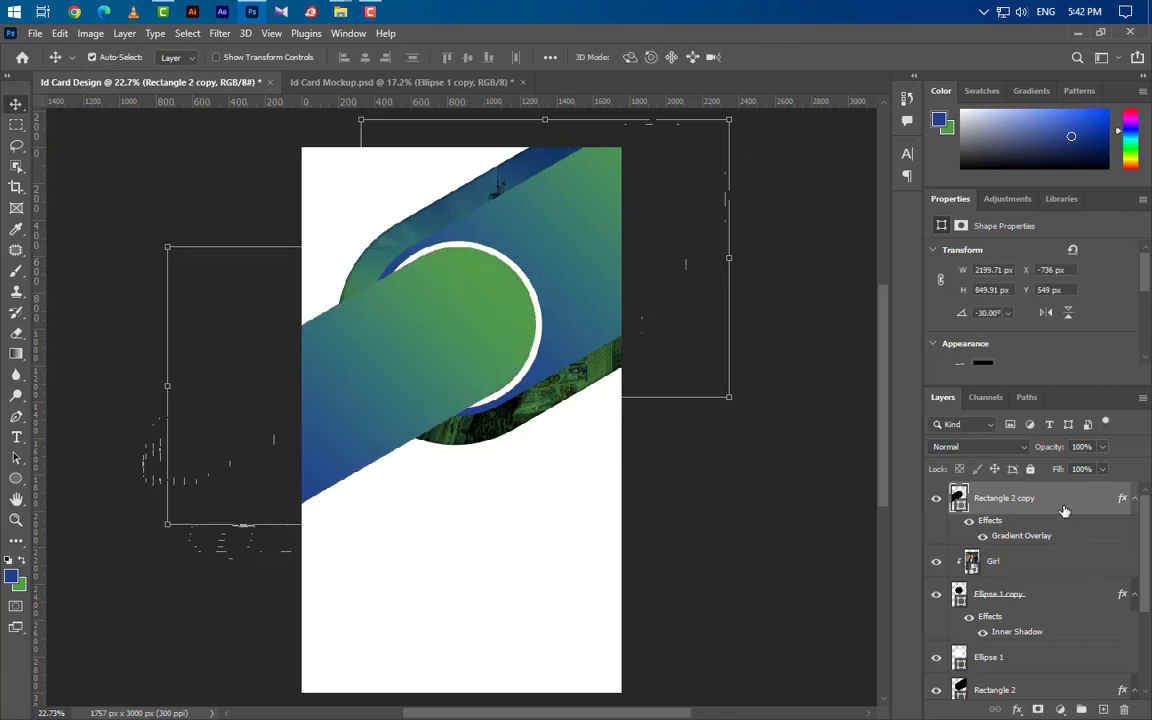
pyautogui.moveTo(1064, 511); pyautogui.dragTo(1050, 634)
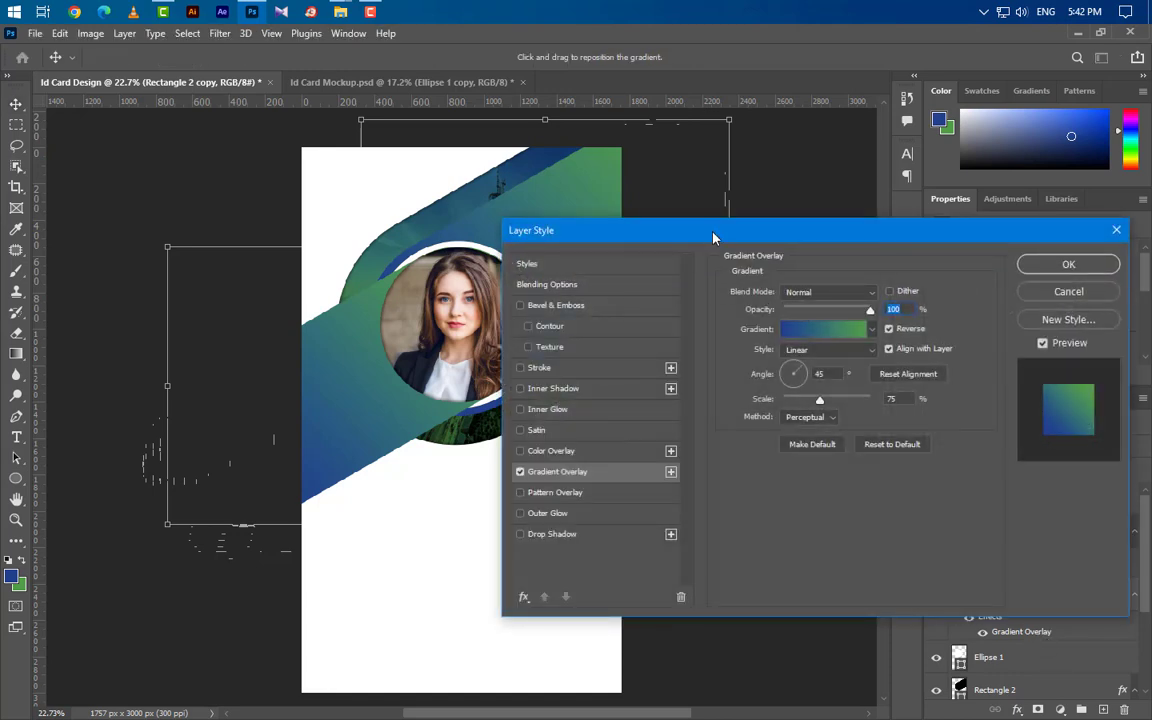
# Reverse the band copy's gradient overlay so it runs green-to-blue.
pyautogui.moveTo(721, 233); pyautogui.dragTo(879, 187)
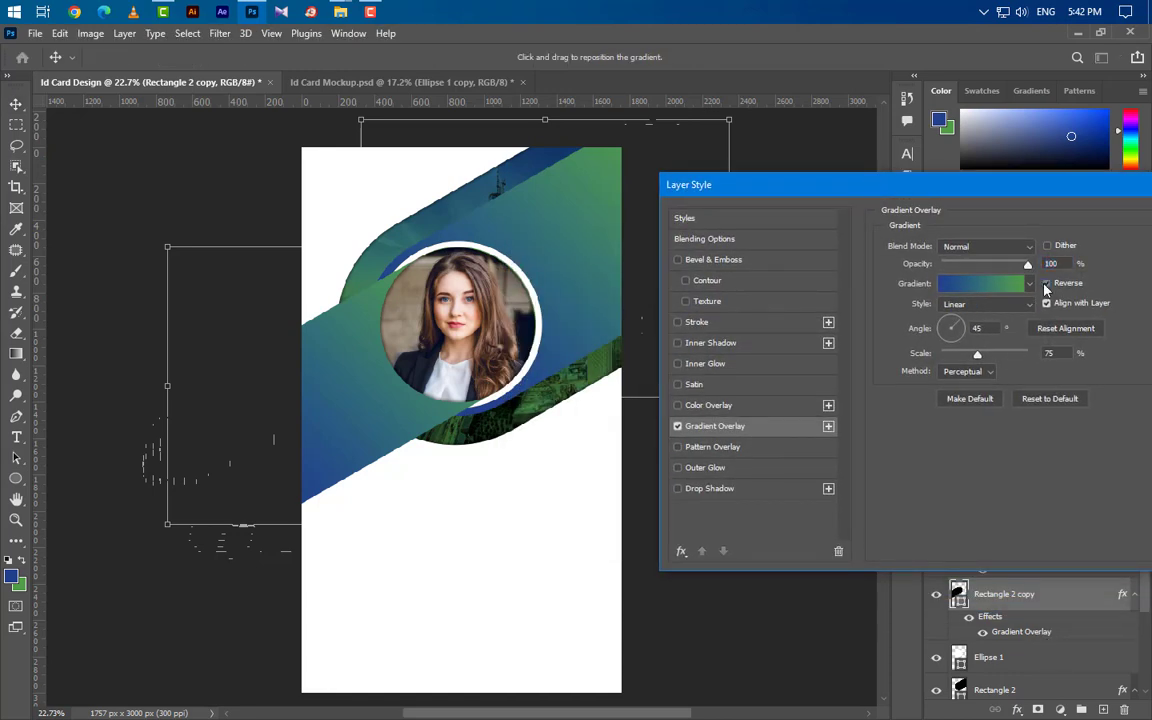
pyautogui.click(1046, 284)
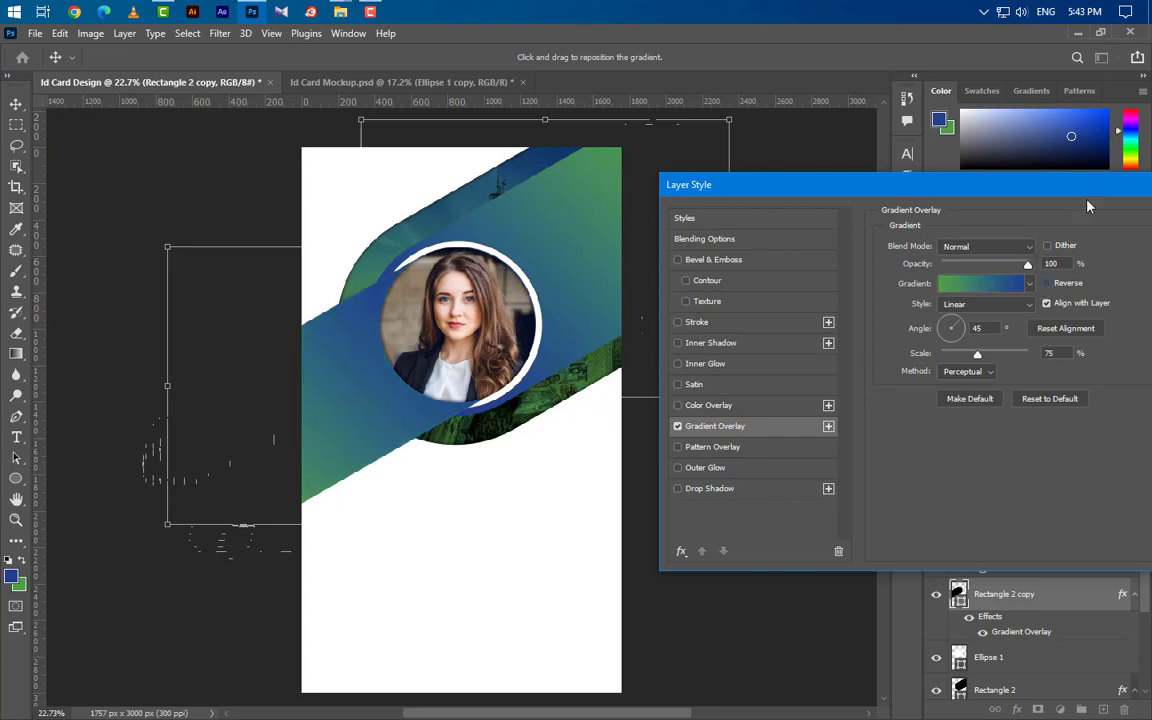
pyautogui.moveTo(980, 185); pyautogui.dragTo(680, 217)
pyautogui.click(940, 251)
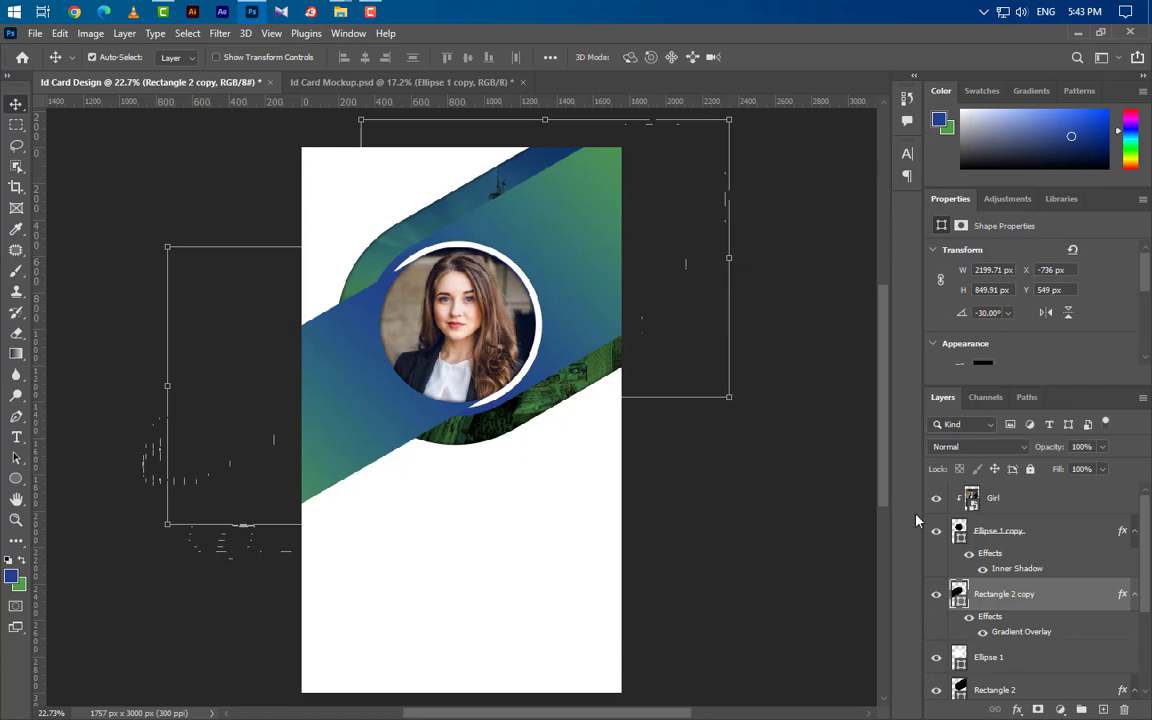
# Select the Girl, ellipse, rectangle and City 1 layers together in the Layers panel.
pyautogui.click(1038, 513)
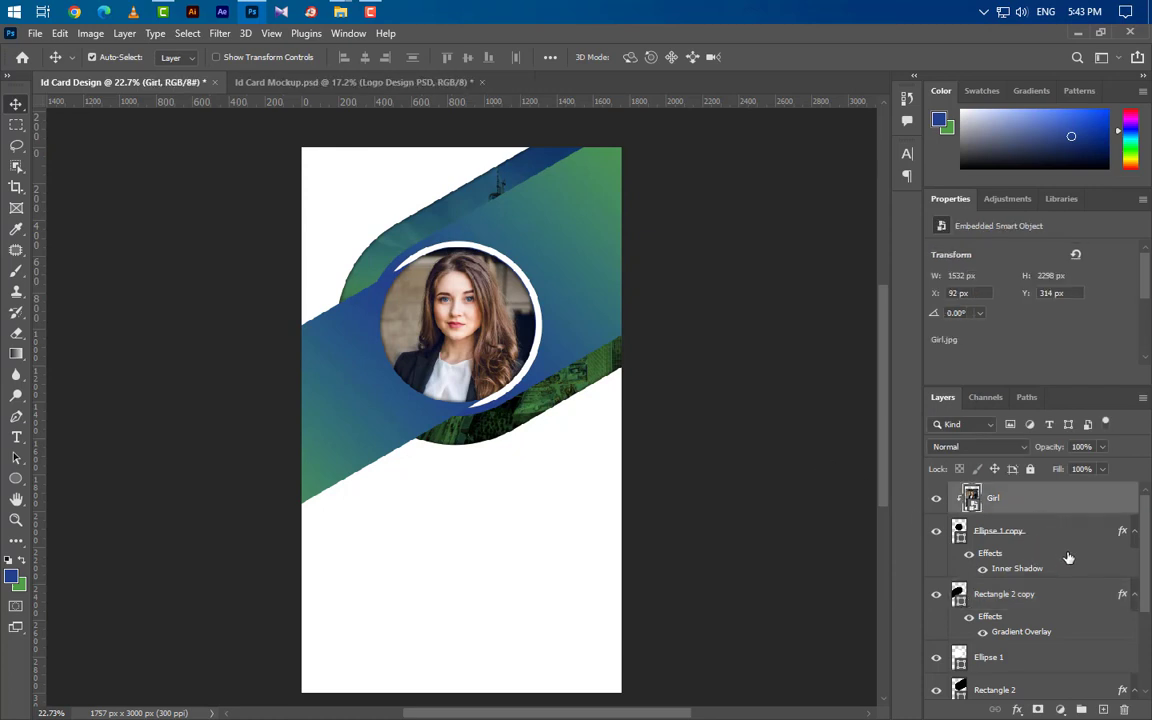
pyautogui.keyDown('ctrl'); pyautogui.click(1056, 541); pyautogui.keyUp('ctrl')
pyautogui.keyDown('ctrl'); pyautogui.click(1059, 596); pyautogui.keyUp('ctrl')
pyautogui.keyDown('ctrl'); pyautogui.click(1061, 665); pyautogui.keyUp('ctrl')
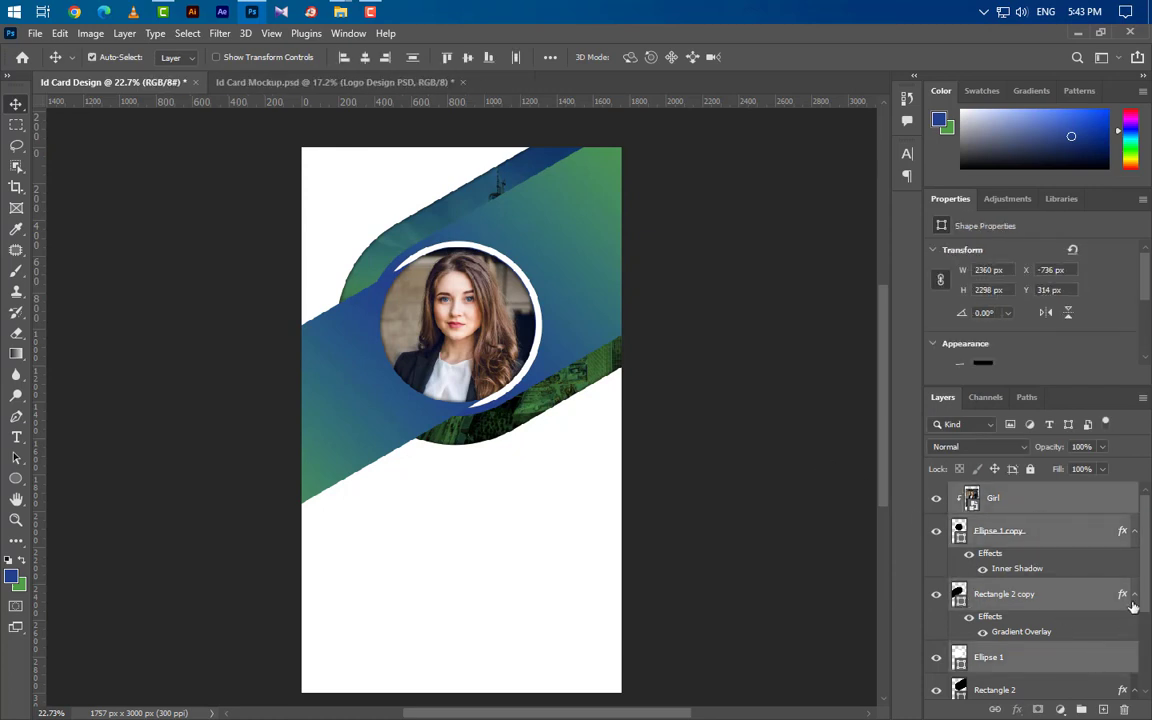
pyautogui.keyDown('ctrl'); pyautogui.click(1134, 596); pyautogui.keyUp('ctrl')
pyautogui.scroll(-2, 1121, 629)
pyautogui.keyDown('ctrl'); pyautogui.click(1123, 603); pyautogui.keyUp('ctrl')
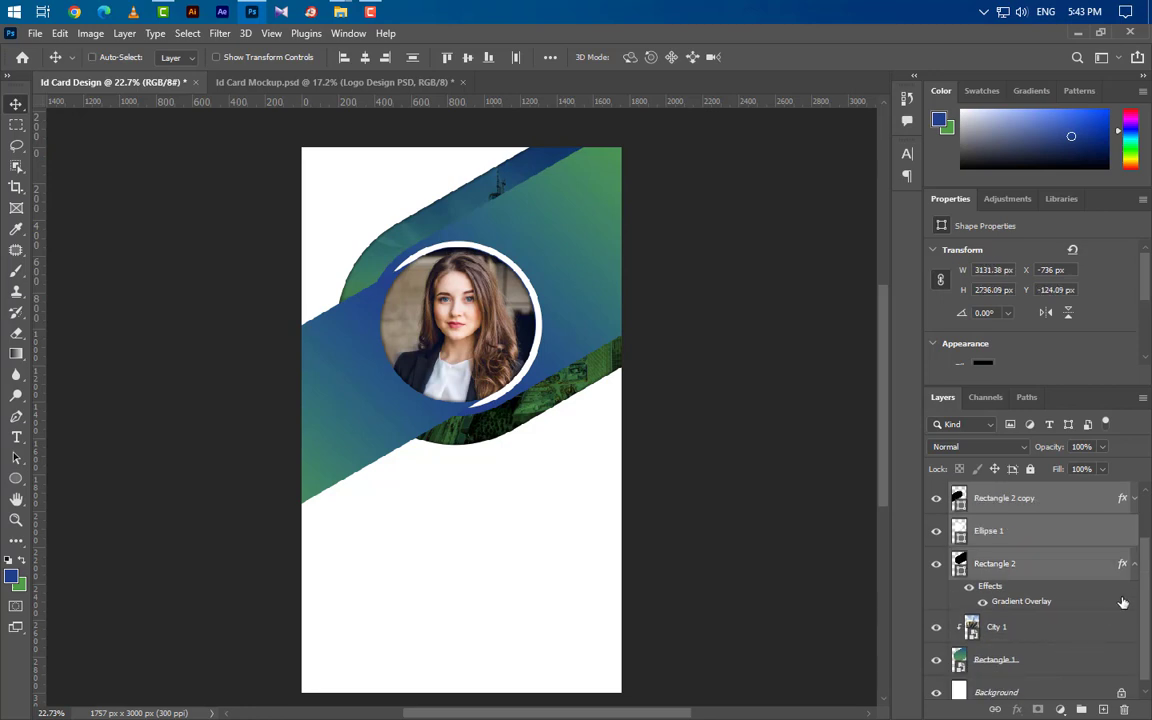
pyautogui.click(1136, 565)
pyautogui.keyDown('ctrl'); pyautogui.click(1080, 612); pyautogui.keyUp('ctrl')
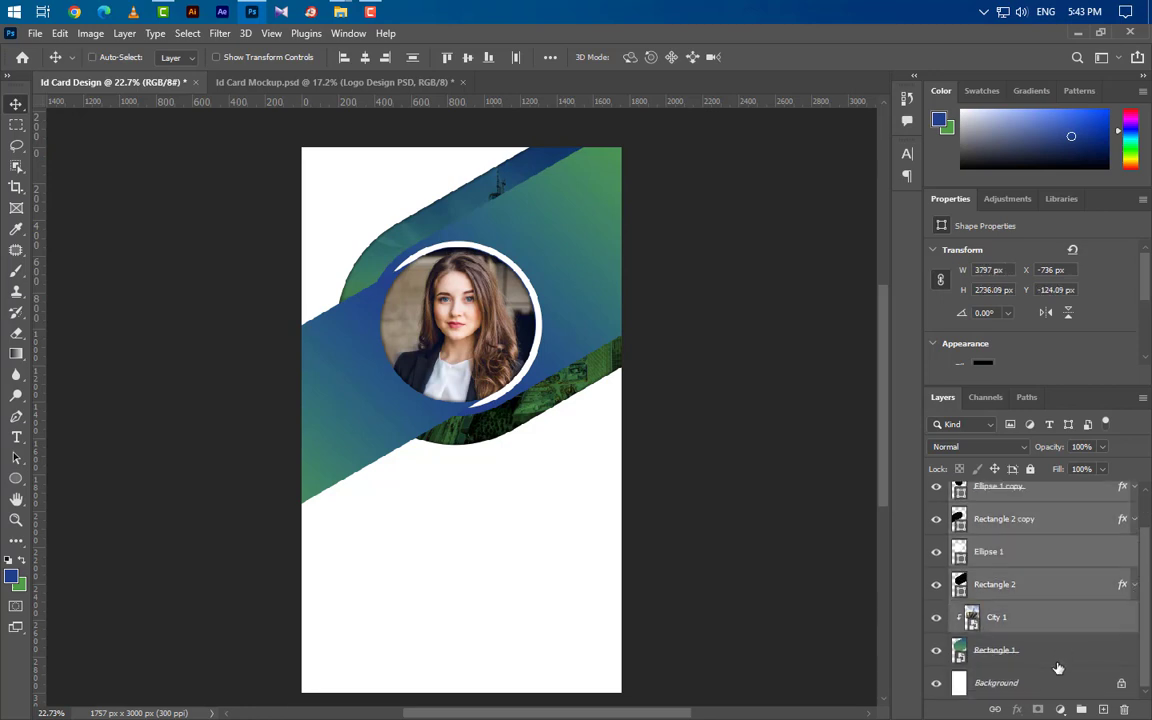
pyautogui.keyDown('ctrl'); pyautogui.click(1060, 652); pyautogui.keyUp('ctrl')
# Group the selected layers into Group 1 and bring the Logo Design PSD file in from File Explorer.
pyautogui.moveTo(1088, 700); pyautogui.dragTo(1082, 709)
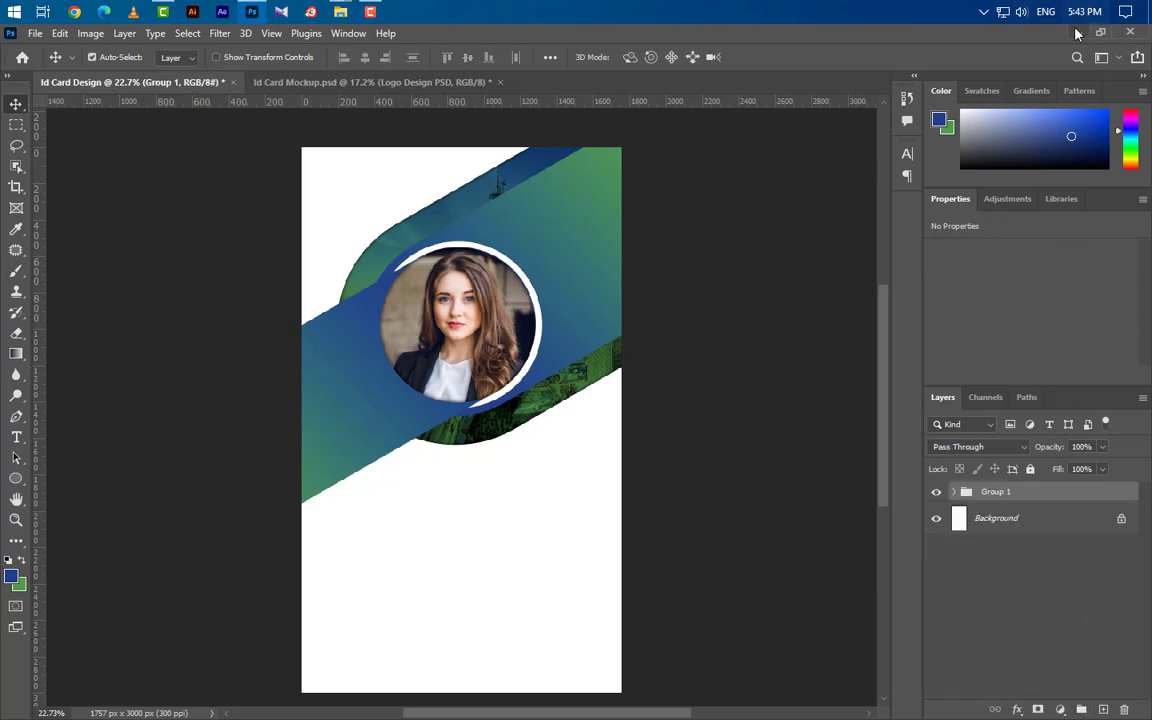
pyautogui.hotkey('alt', 'Tab')
pyautogui.moveTo(185, 150); pyautogui.dragTo(370, 350)
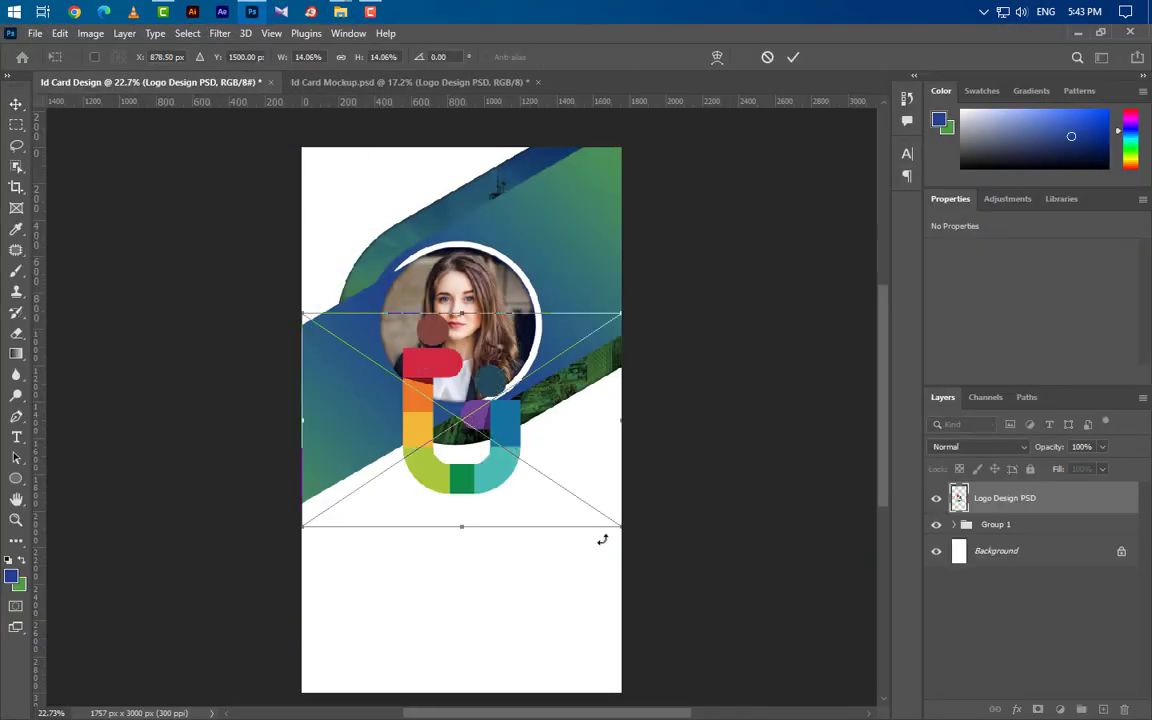
# Shrink the Logo Design logo to 3% and commit it in the card's top-left corner.
pyautogui.moveTo(621, 526); pyautogui.dragTo(383, 210)
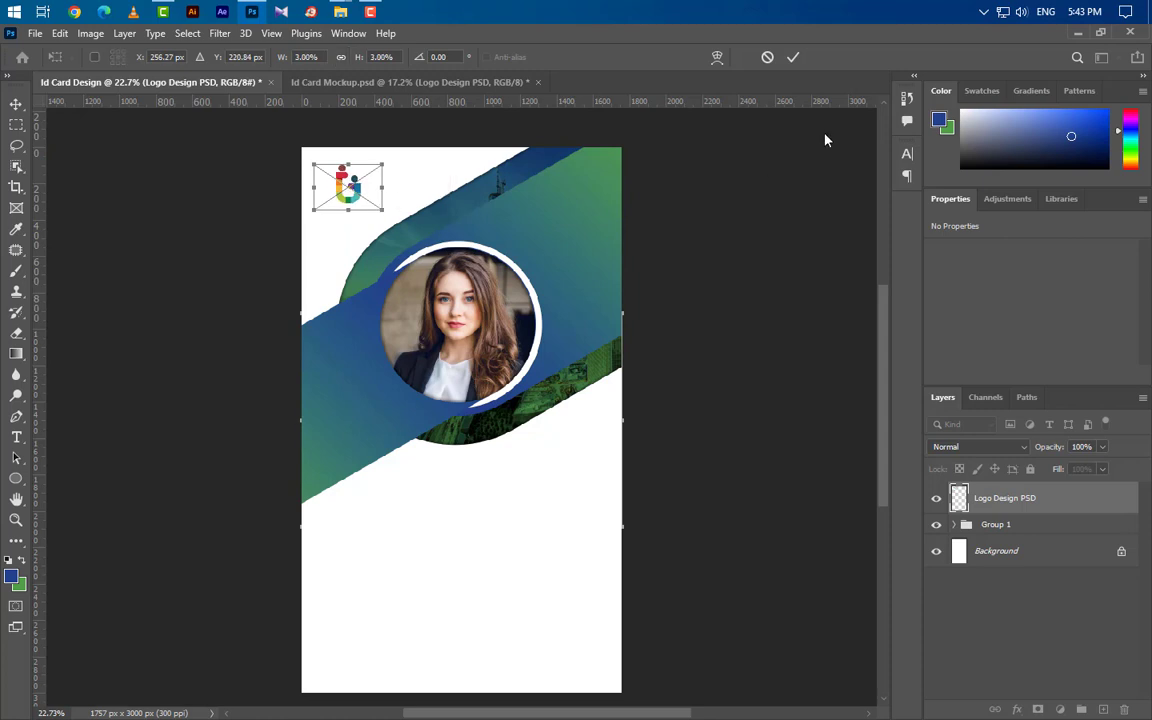
pyautogui.click(793, 58)
pyautogui.scroll(5, 420, 260)
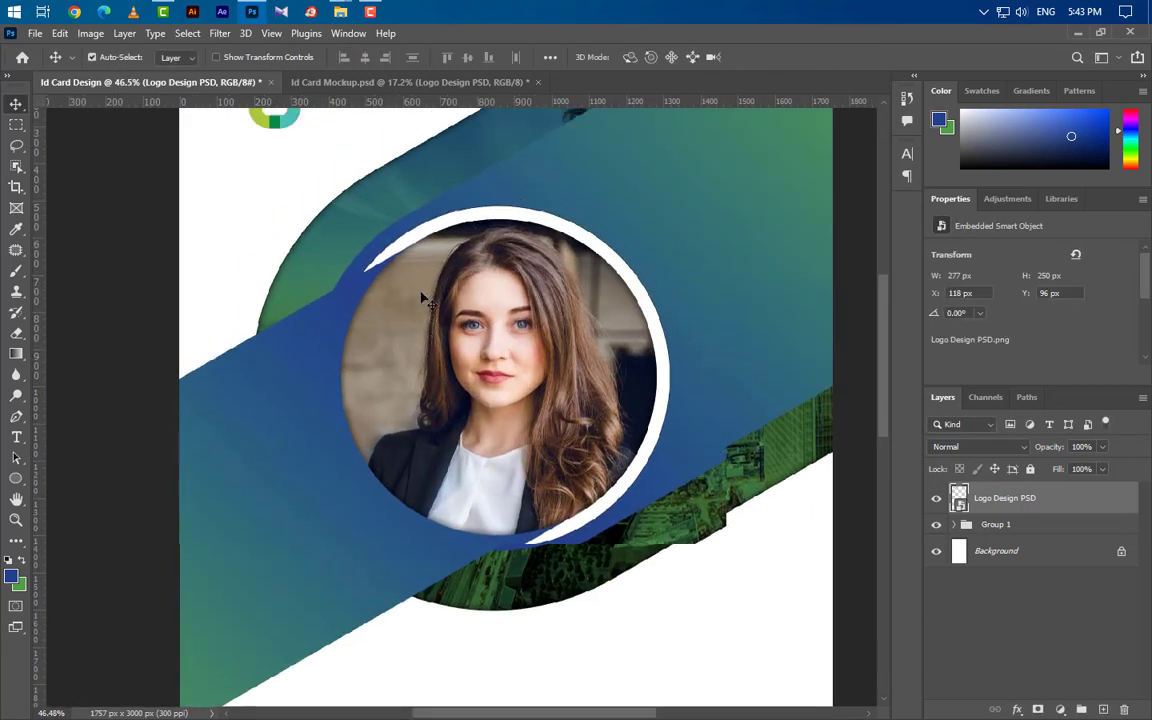
# Draw a rectangle under the logo, clip it to the logo, and group both as Group 2.
pyautogui.scroll(3, 422, 298)
pyautogui.moveTo(16, 478); pyautogui.dragTo(88, 479)
pyautogui.moveTo(200, 257); pyautogui.dragTo(341, 219)
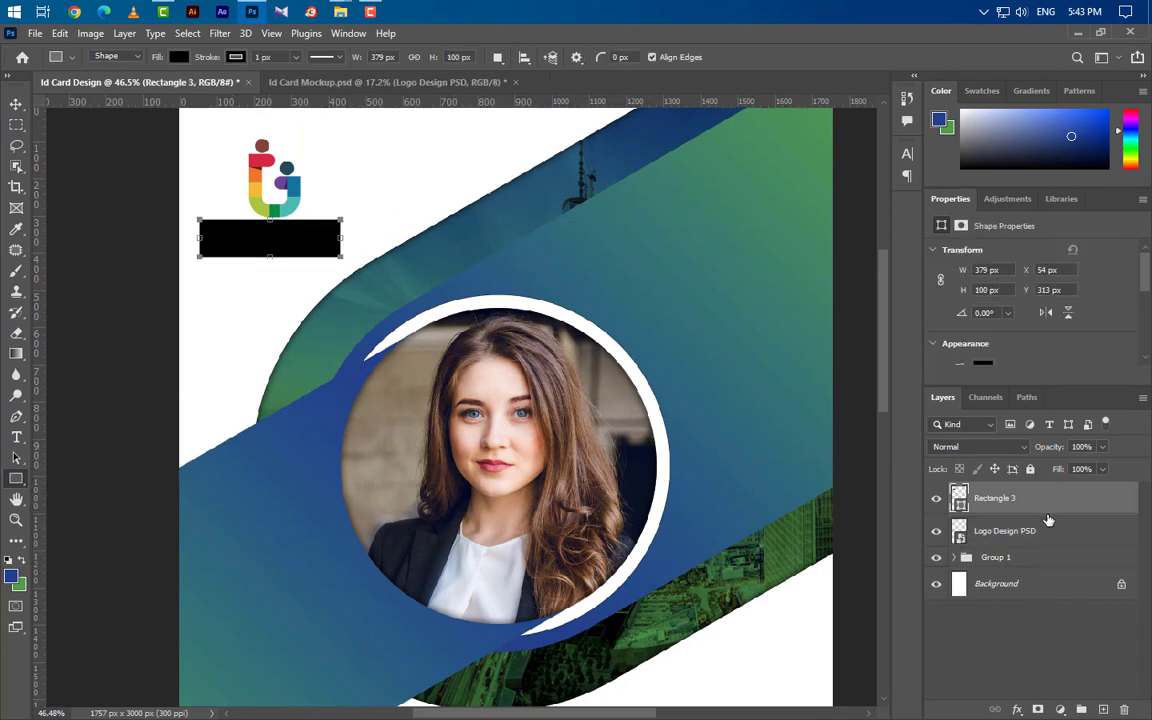
pyautogui.rightClick(965, 505)
pyautogui.click(887, 352)
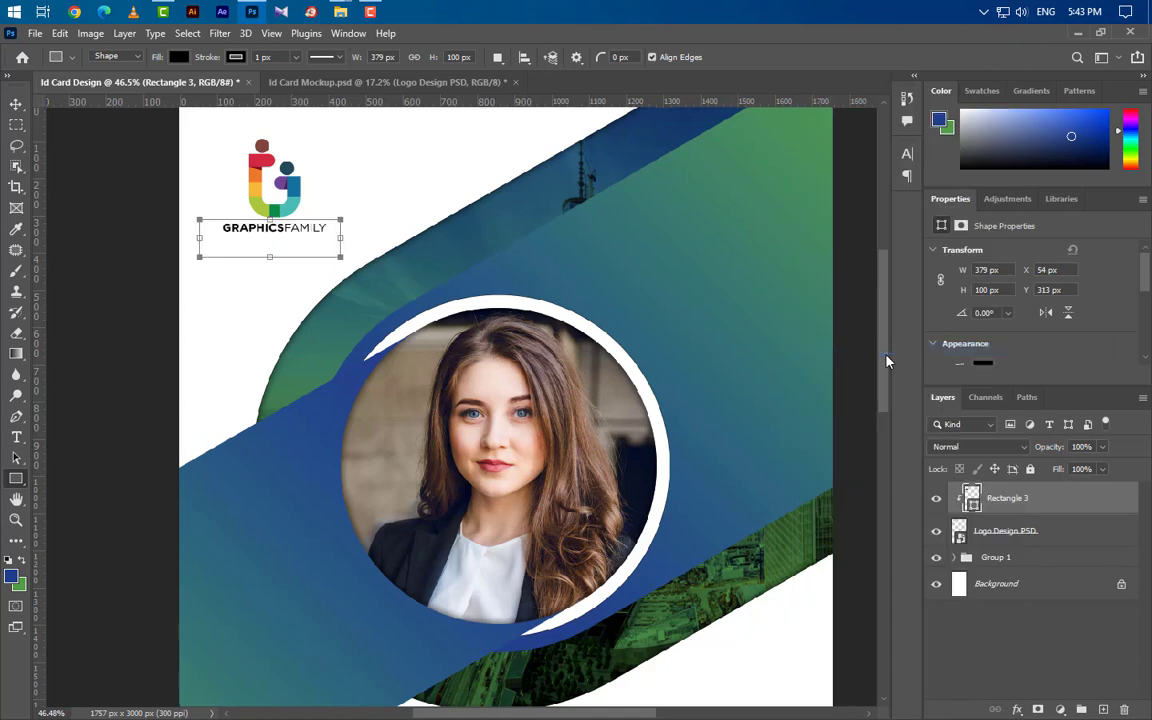
pyautogui.keyDown('shift'); pyautogui.click(1054, 530); pyautogui.keyUp('shift')
pyautogui.hotkey('ctrl', 'g')
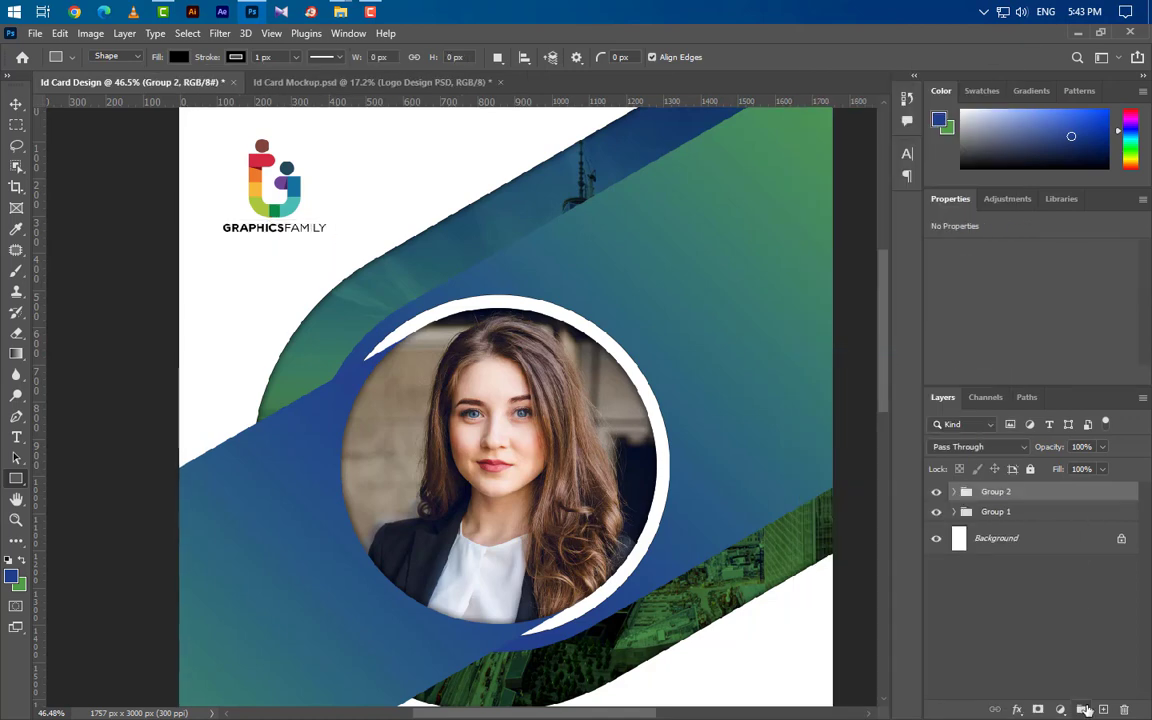
# Start an empty text layer below the portrait.
pyautogui.scroll(-5, 486, 264)
pyautogui.scroll(-2, 486, 264)
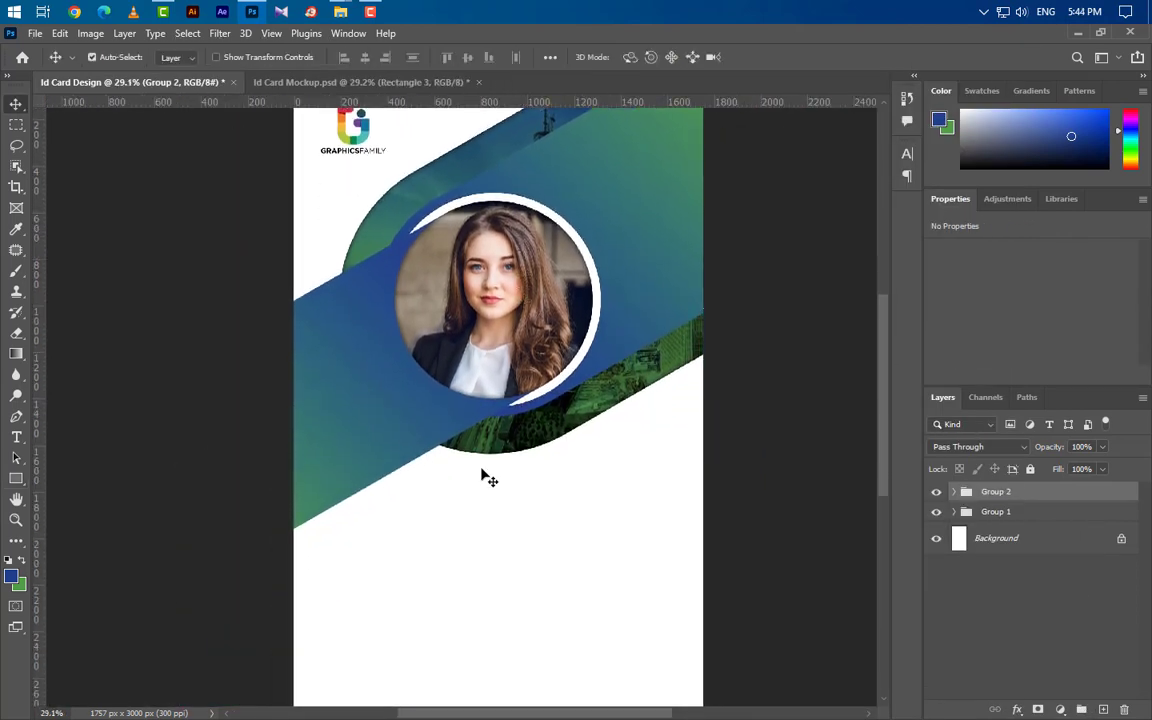
pyautogui.click(16, 437)
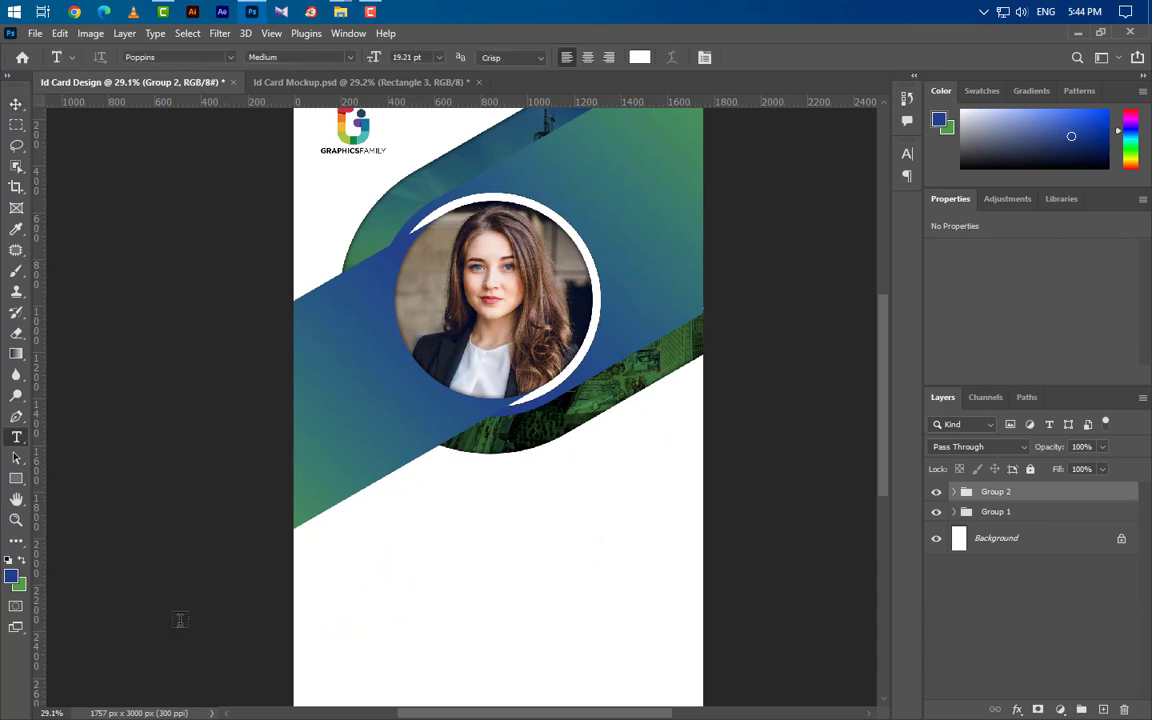
pyautogui.click(388, 519)
pyautogui.press('BackSpace')
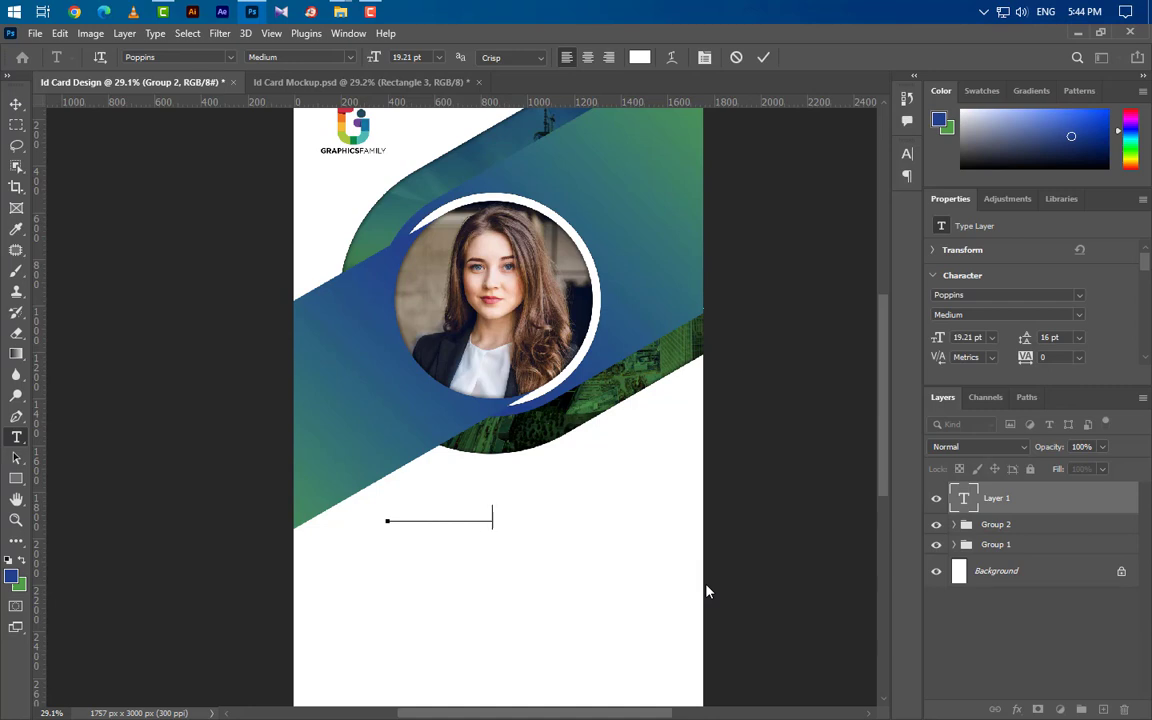
# Enter the cardholder's name below the portrait and colour it black (#000000).
pyautogui.click(763, 57)
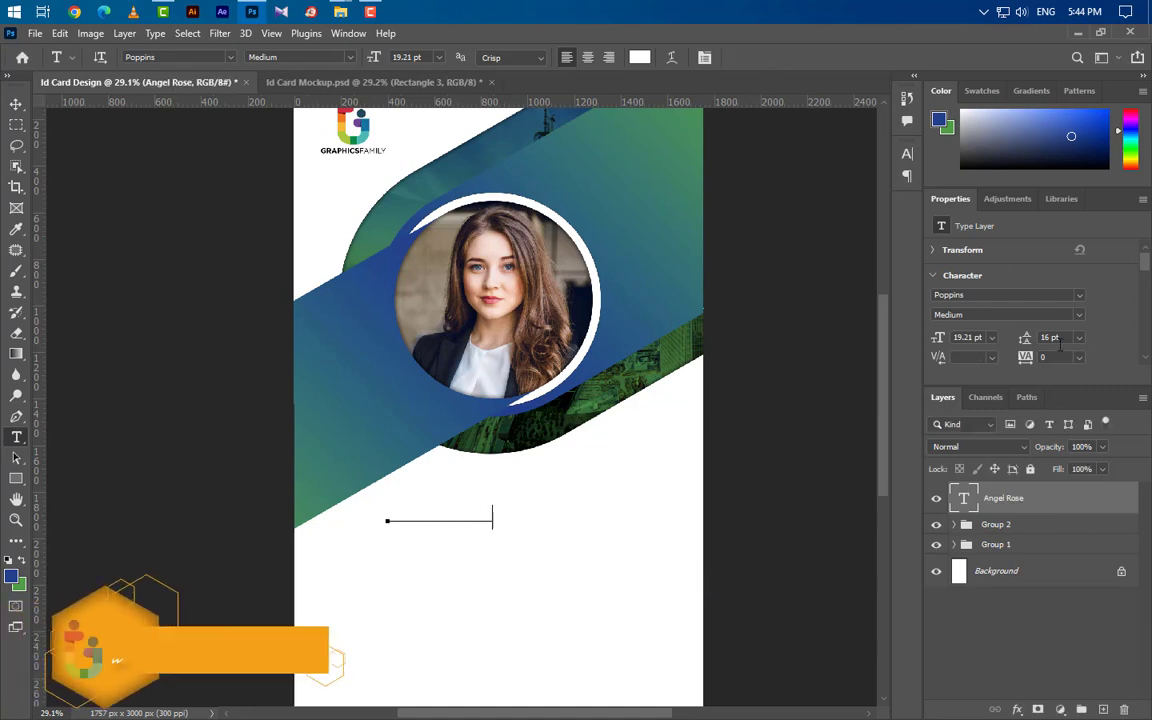
pyautogui.click(906, 153)
pyautogui.click(860, 246)
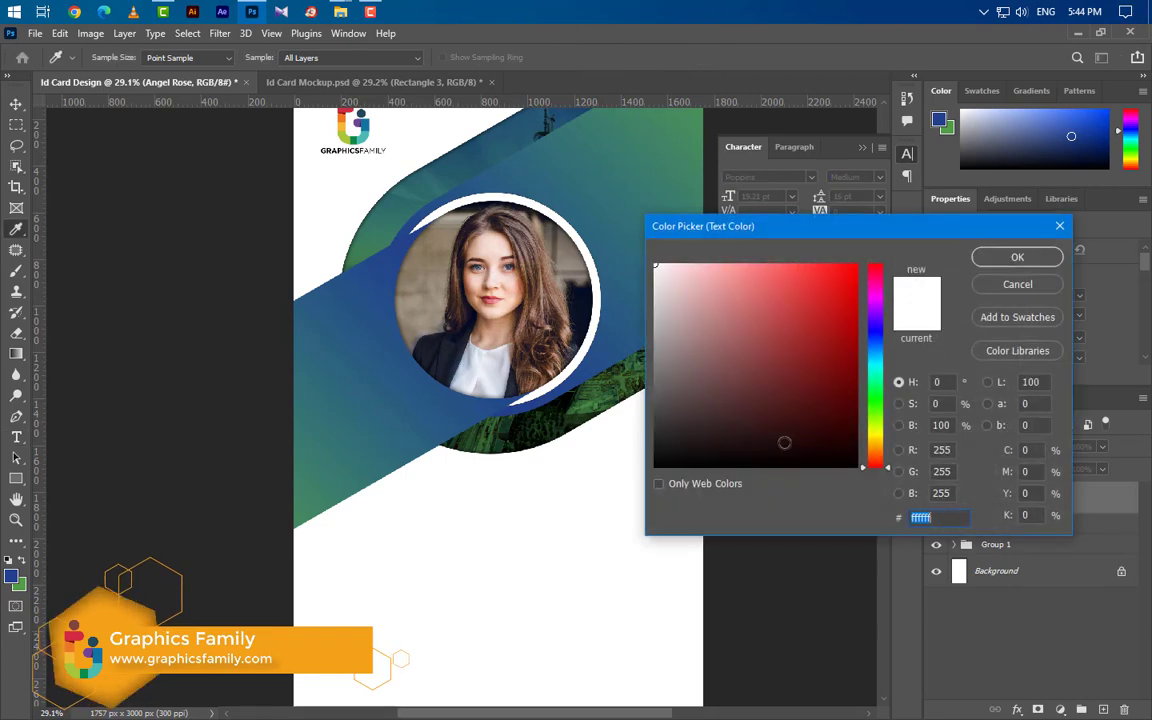
pyautogui.write('000000')
pyautogui.click(1040, 258)
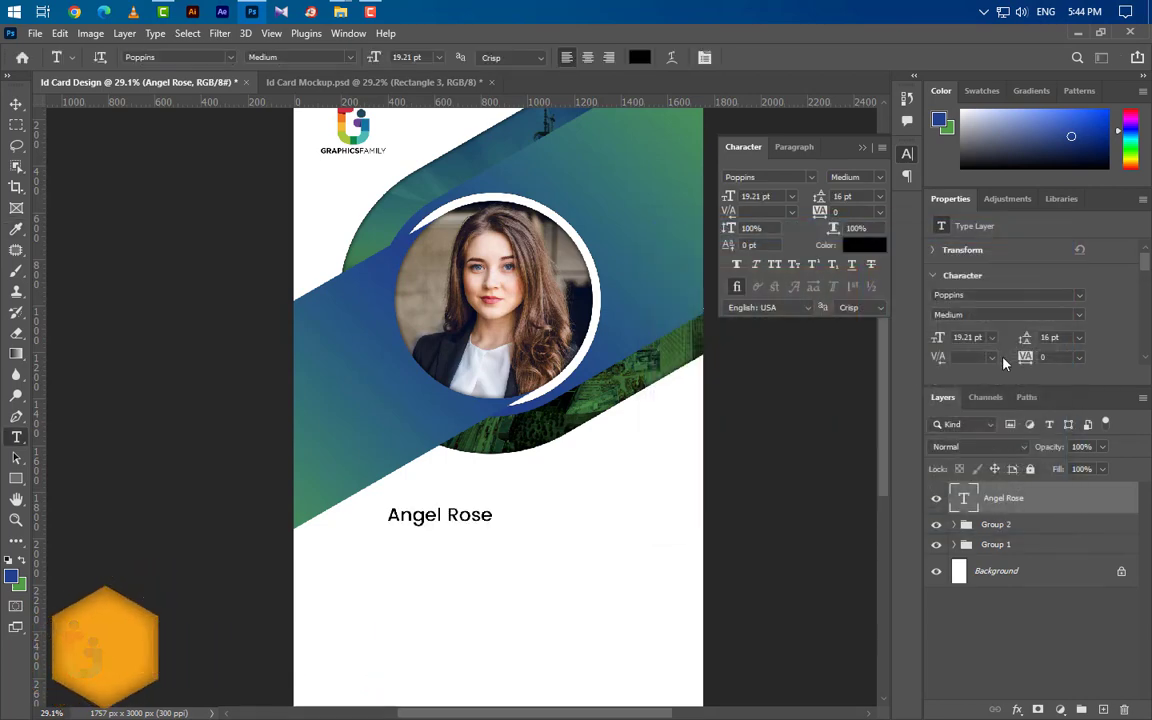
# Make the name Poppins Bold, all caps, at 40 pt.
pyautogui.click(879, 177)
pyautogui.click(850, 242)
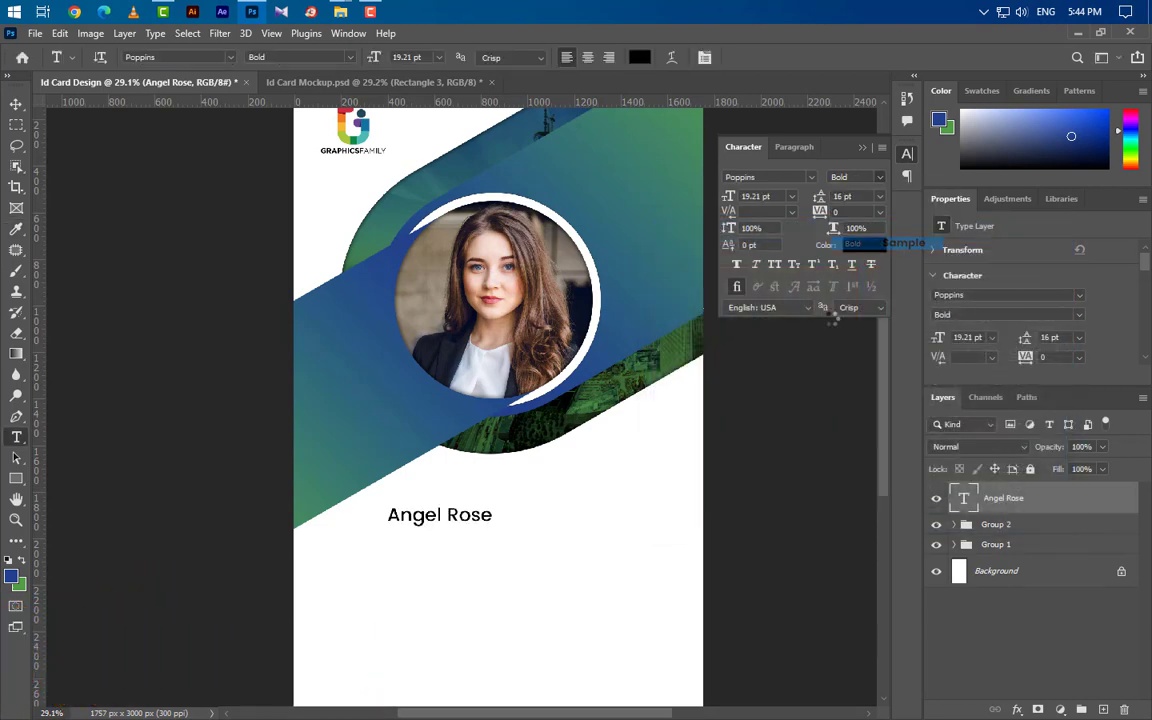
pyautogui.click(776, 266)
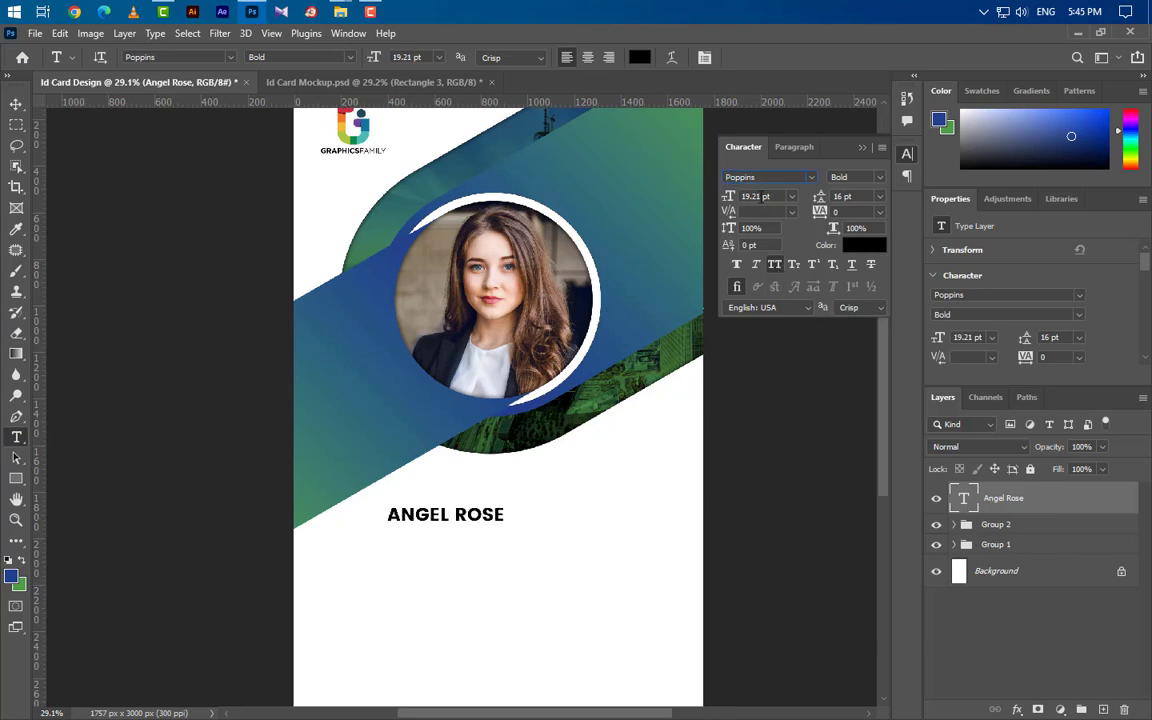
pyautogui.write('40 pt')
pyautogui.press('Return')
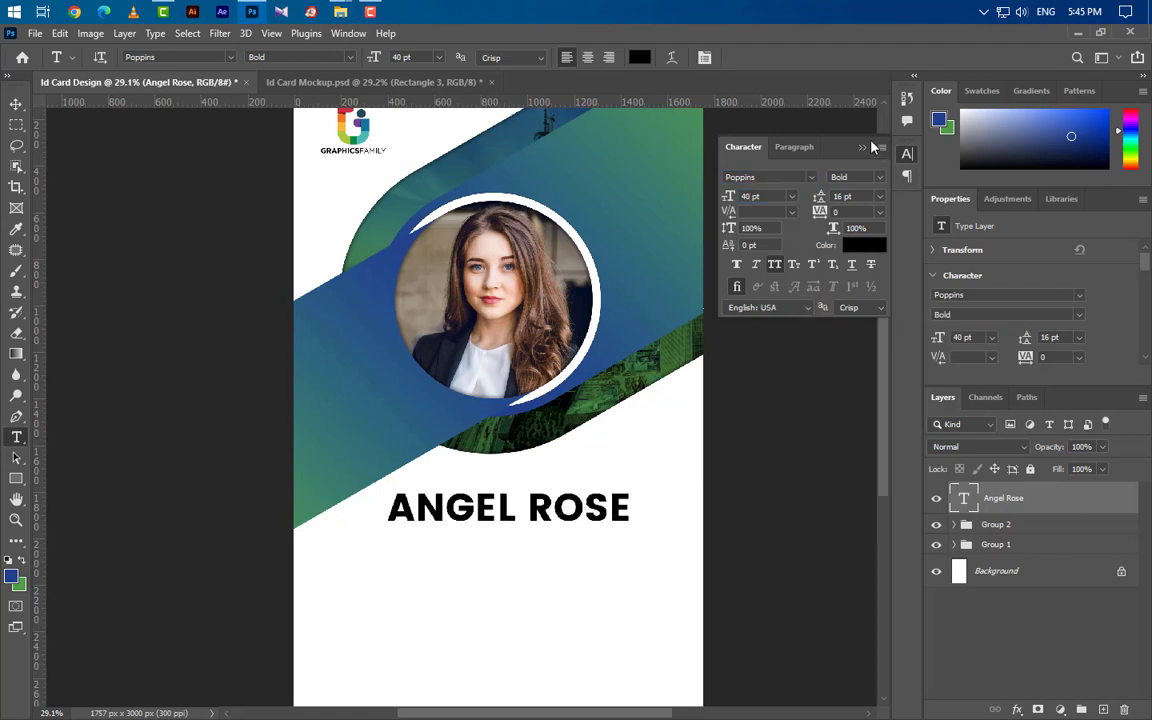
pyautogui.click(865, 148)
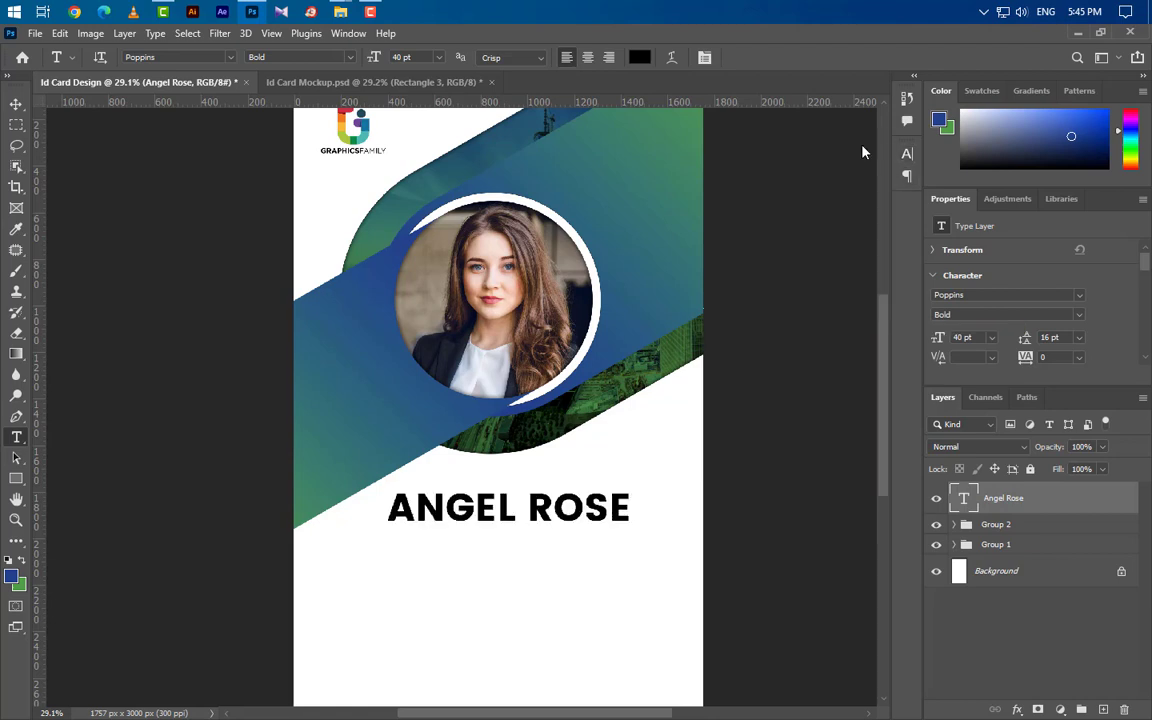
pyautogui.click(15, 482)
# Draw an 830 × 160 px rectangle with 80 px rounded corners, centred under the name.
pyautogui.moveTo(391, 540); pyautogui.dragTo(634, 580)
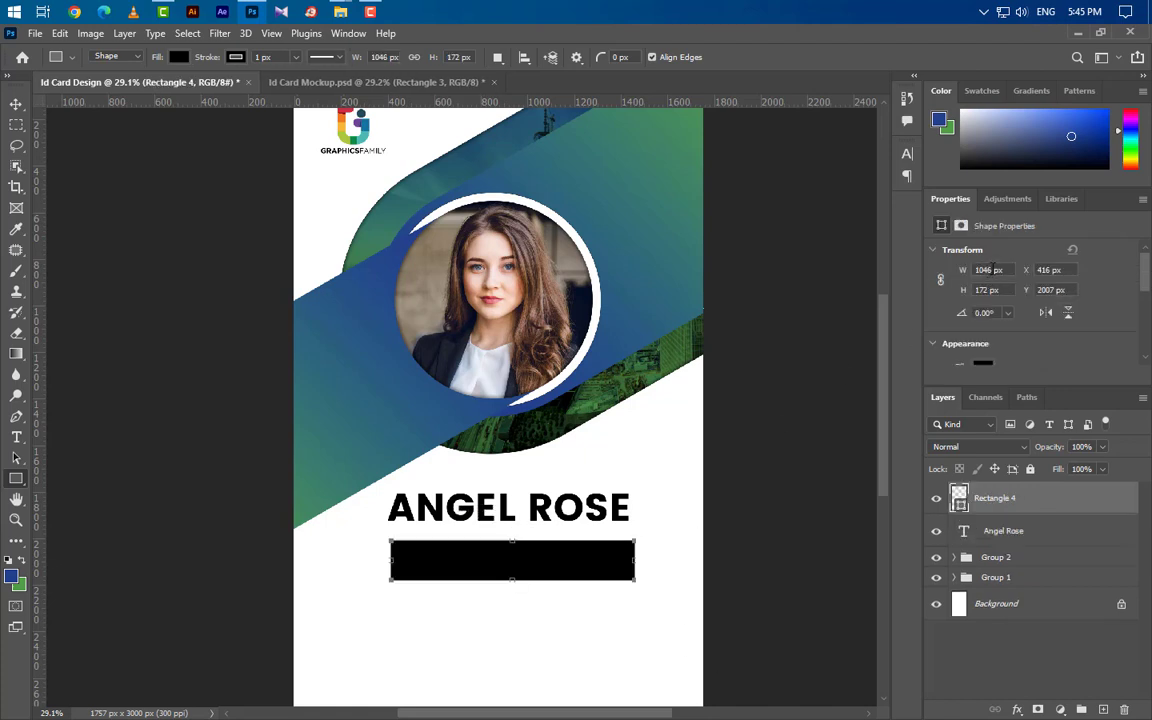
pyautogui.moveTo(992, 268); pyautogui.dragTo(949, 275)
pyautogui.press('Return')
pyautogui.write('160')
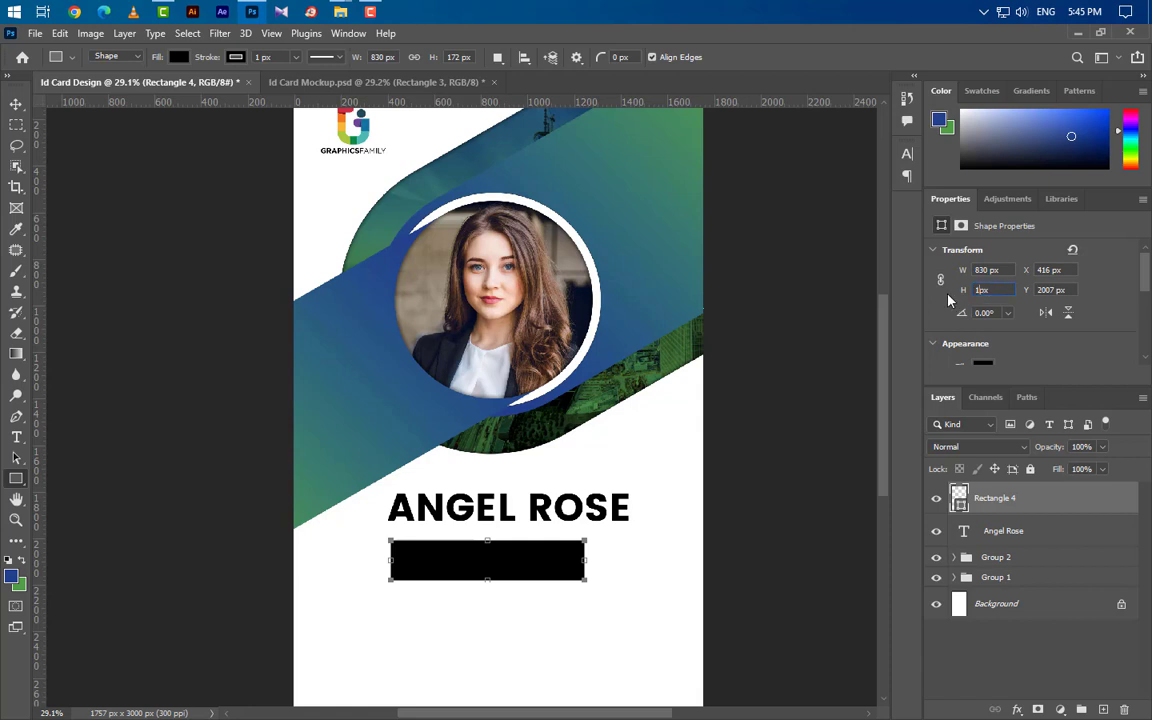
pyautogui.press('Return')
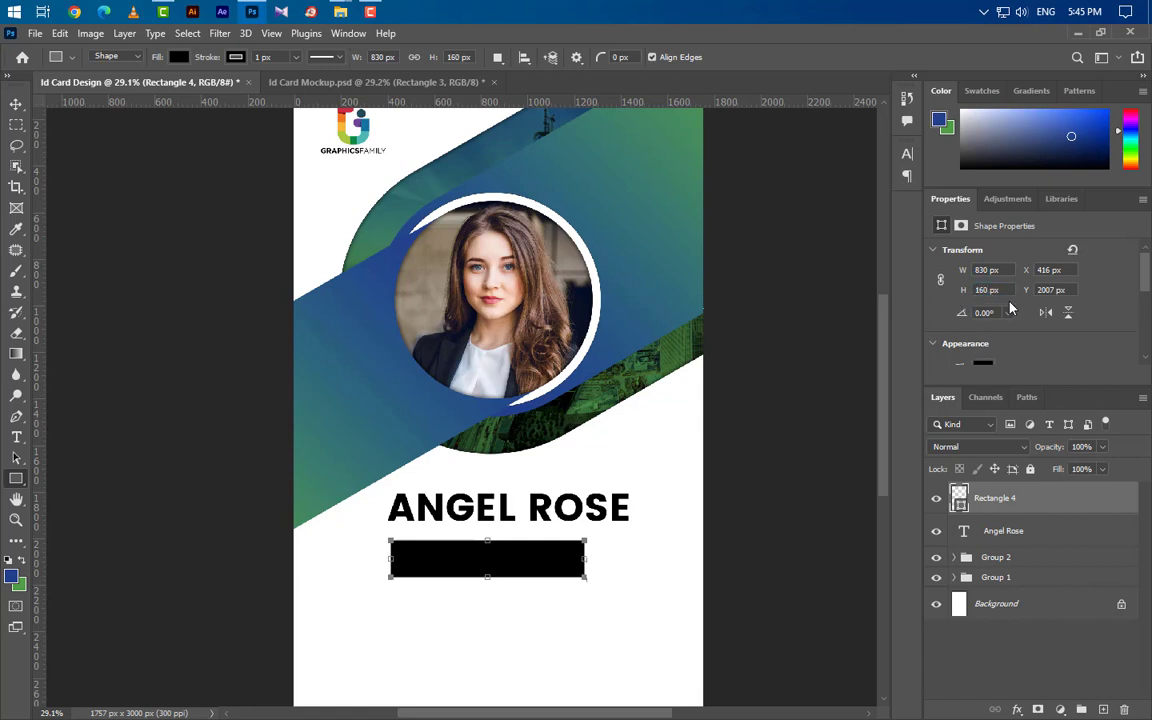
pyautogui.scroll(-5, 1010, 308)
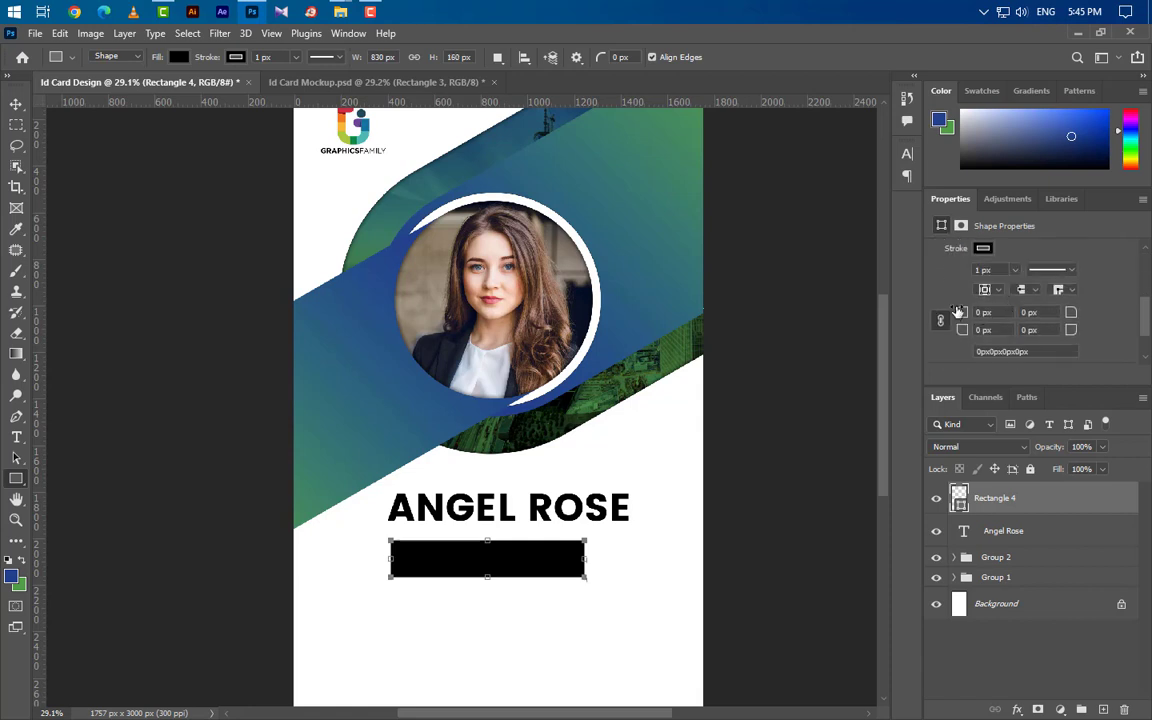
pyautogui.moveTo(958, 312); pyautogui.dragTo(989, 321)
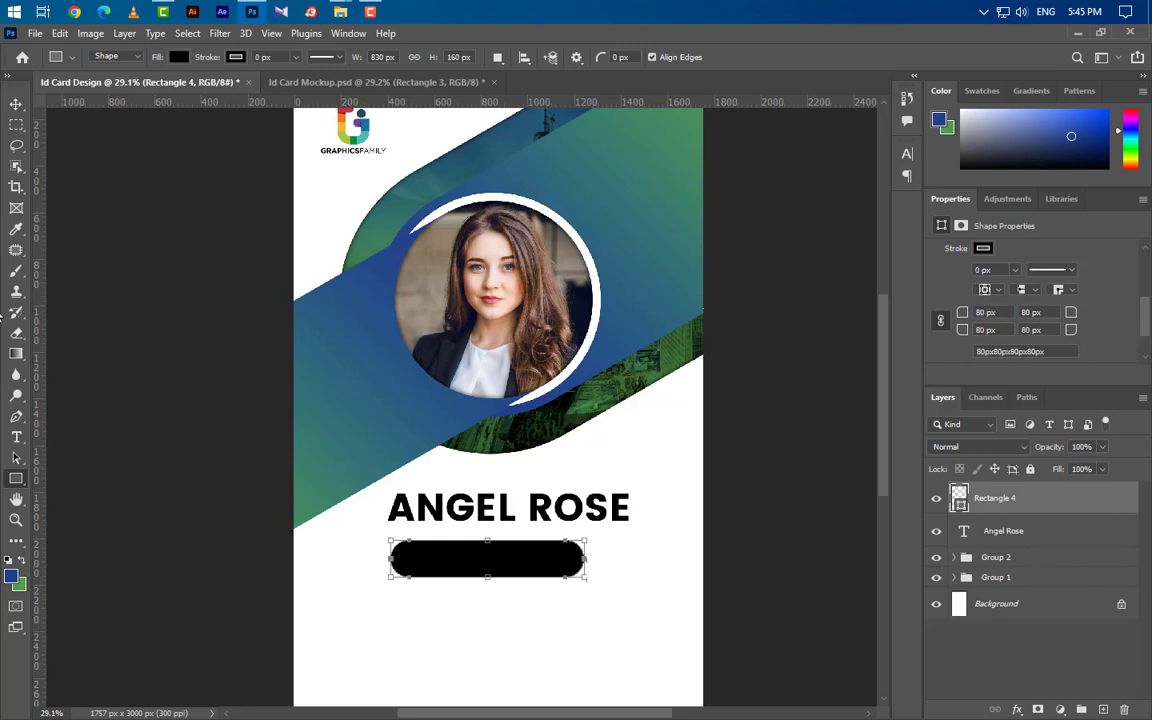
pyautogui.click(16, 104)
pyautogui.moveTo(512, 557); pyautogui.dragTo(527, 548)
# Copy the layer style from Rectangle 2 copy and paste it onto the Rectangle 4 pill.
pyautogui.click(368, 419)
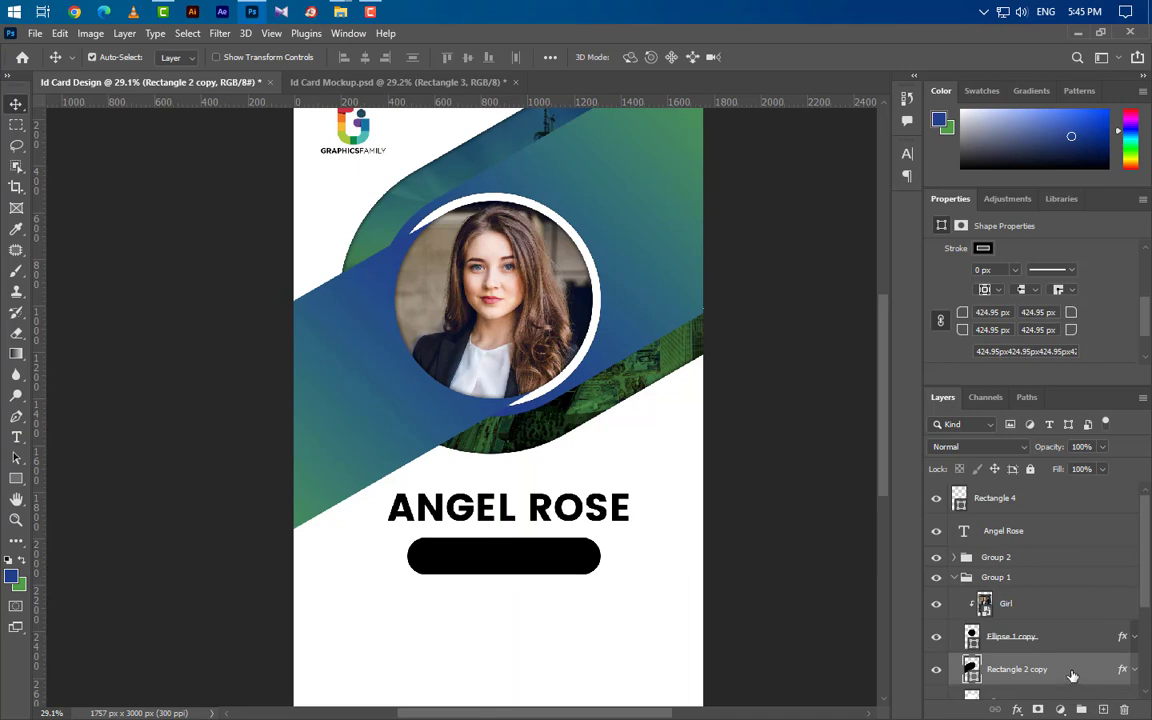
pyautogui.rightClick(1071, 676)
pyautogui.click(889, 406)
pyautogui.click(958, 579)
pyautogui.click(1050, 500)
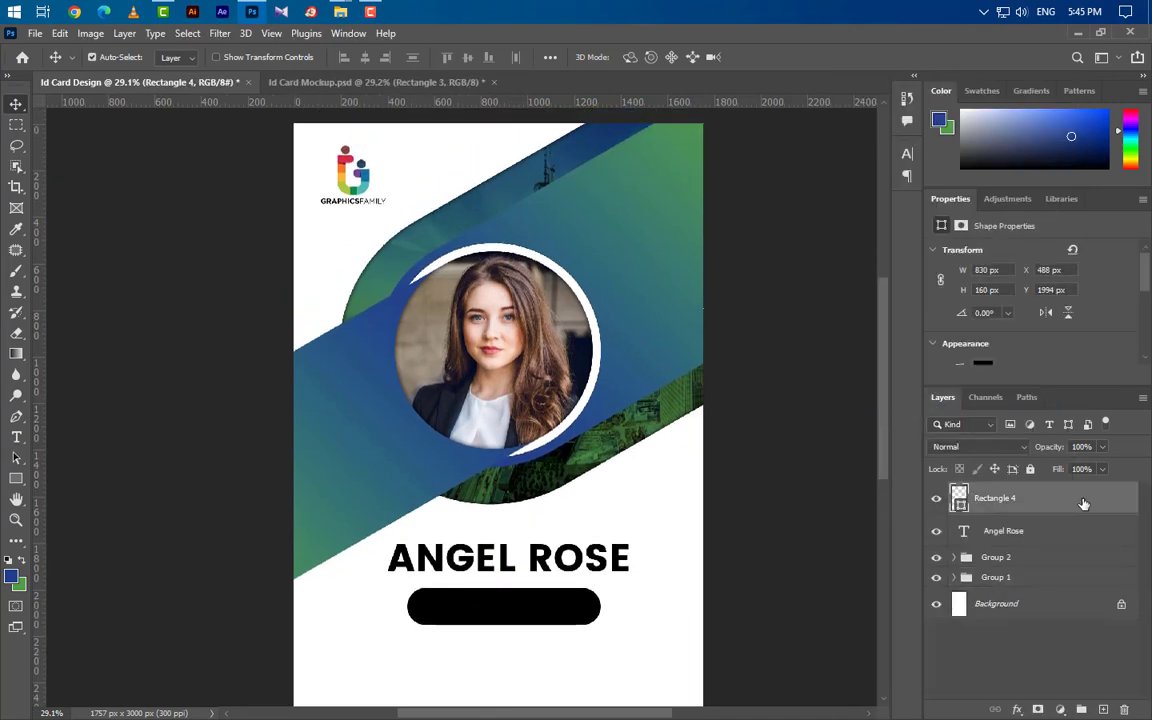
pyautogui.rightClick(1073, 505)
pyautogui.click(914, 422)
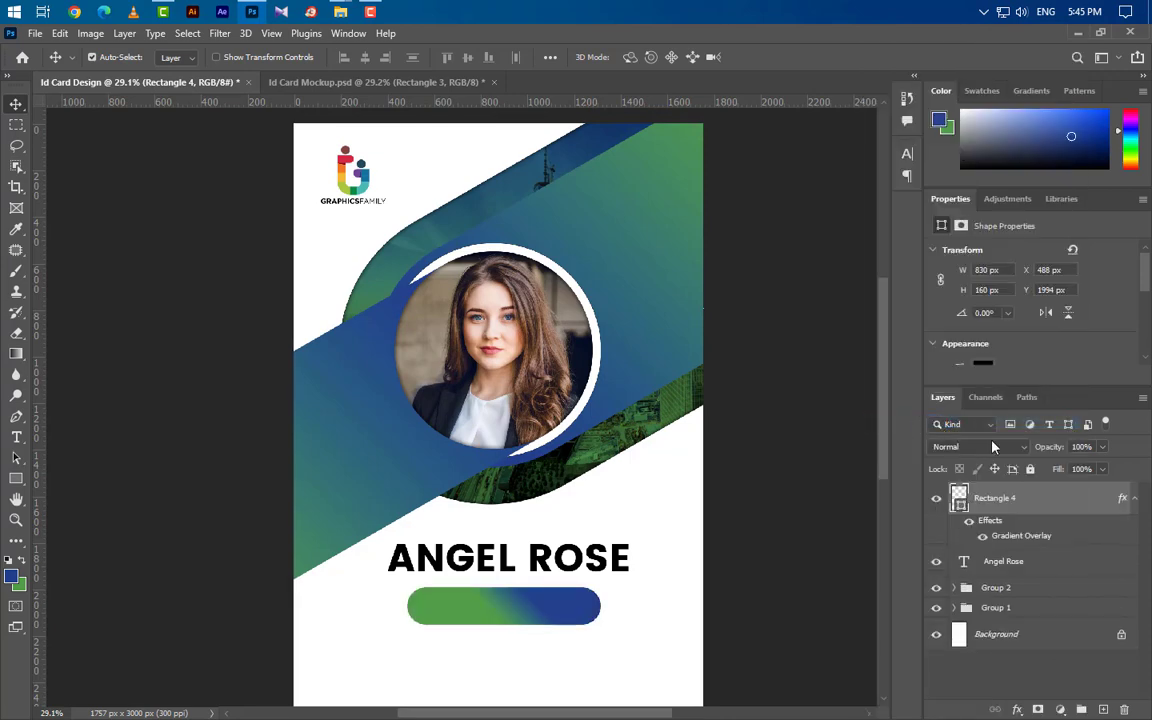
# Set the pill's gradient overlay angle to 0 and reverse it to run blue-to-green.
pyautogui.doubleClick(1033, 537)
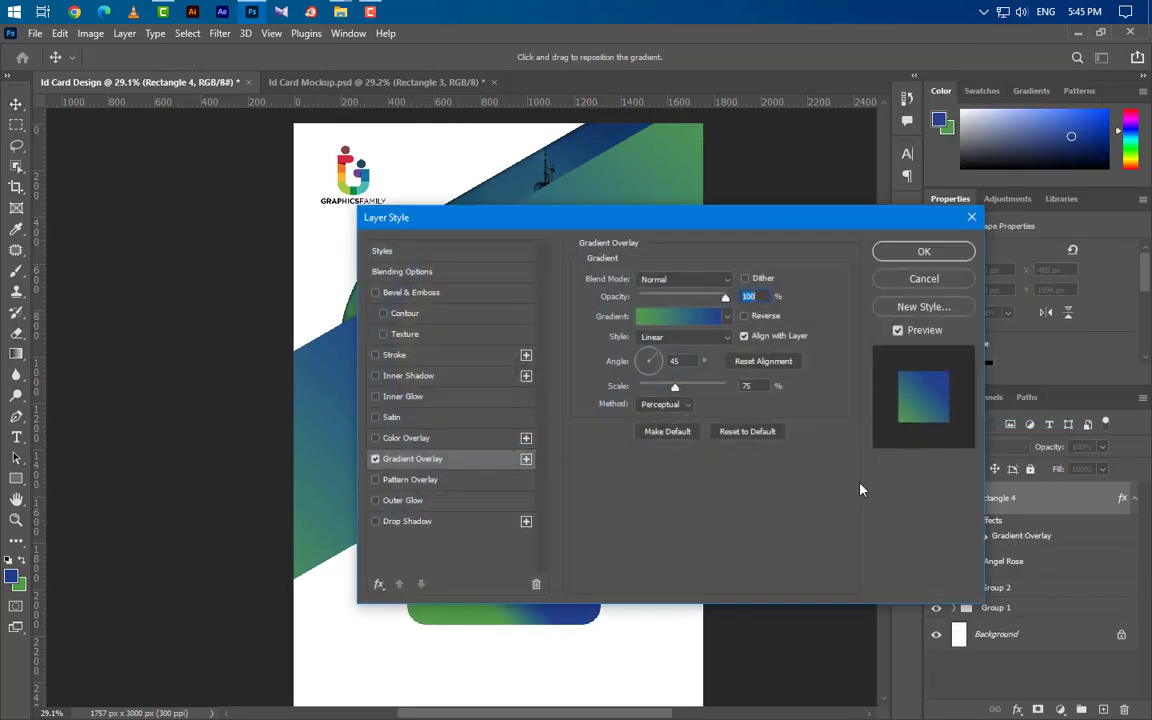
pyautogui.write('0')
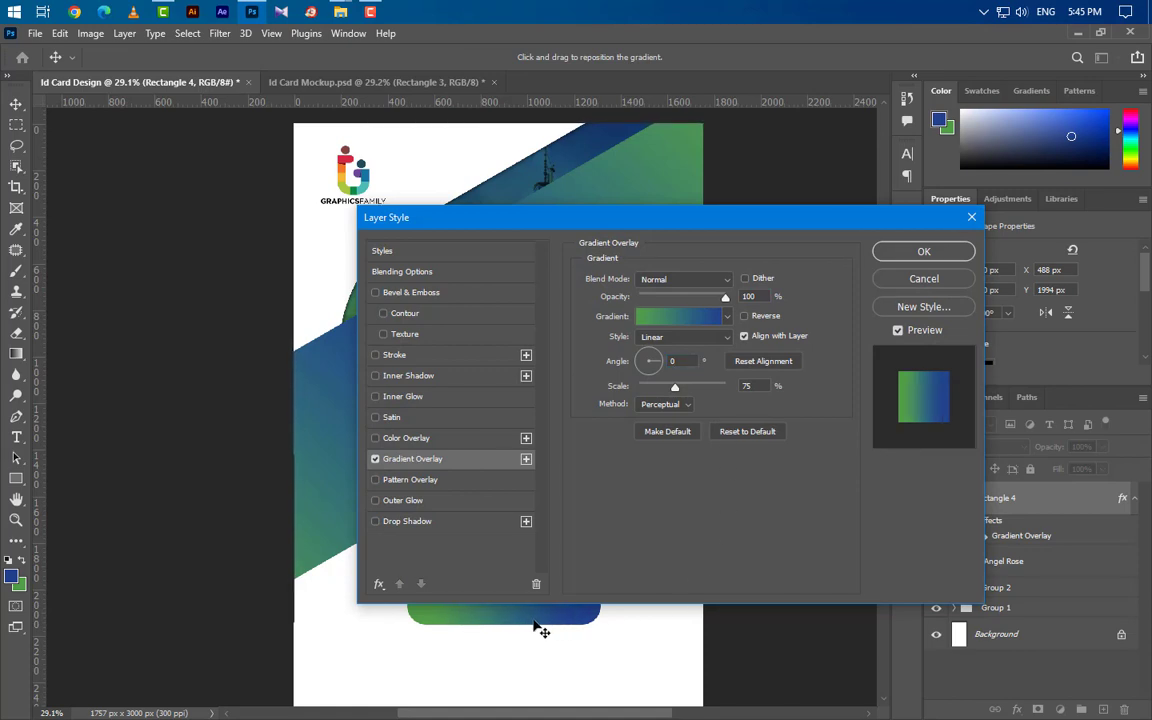
pyautogui.click(745, 317)
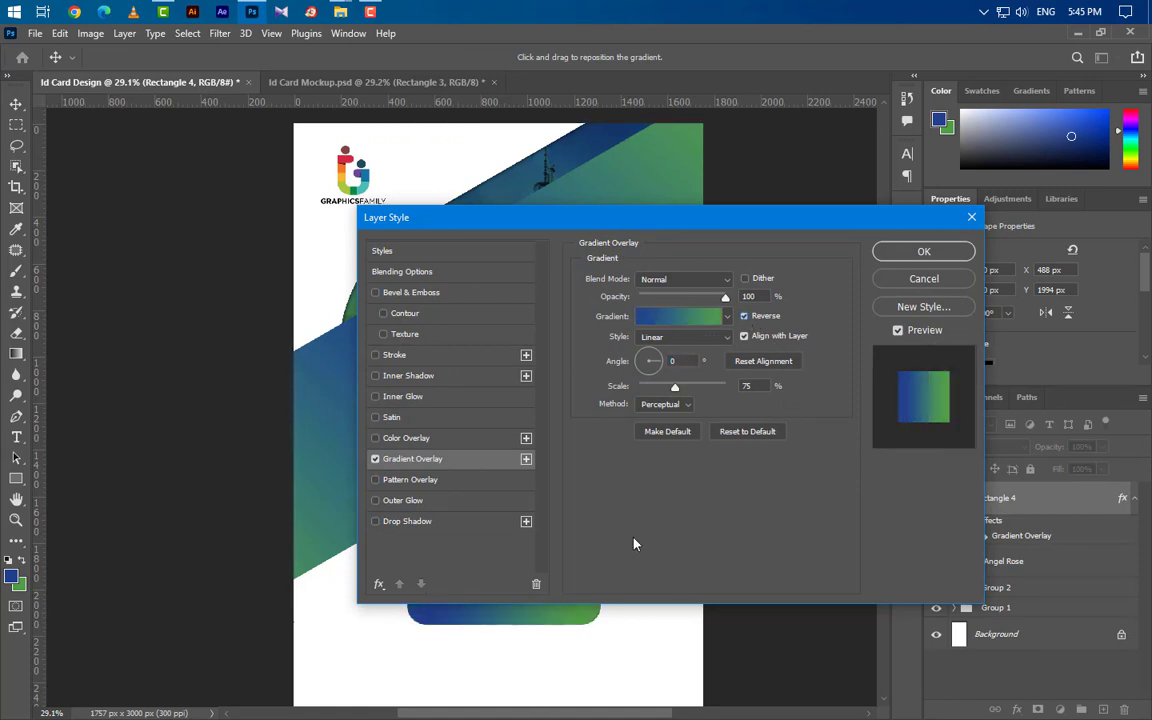
pyautogui.click(923, 251)
pyautogui.scroll(3, 452, 648)
pyautogui.scroll(-2, 700, 585)
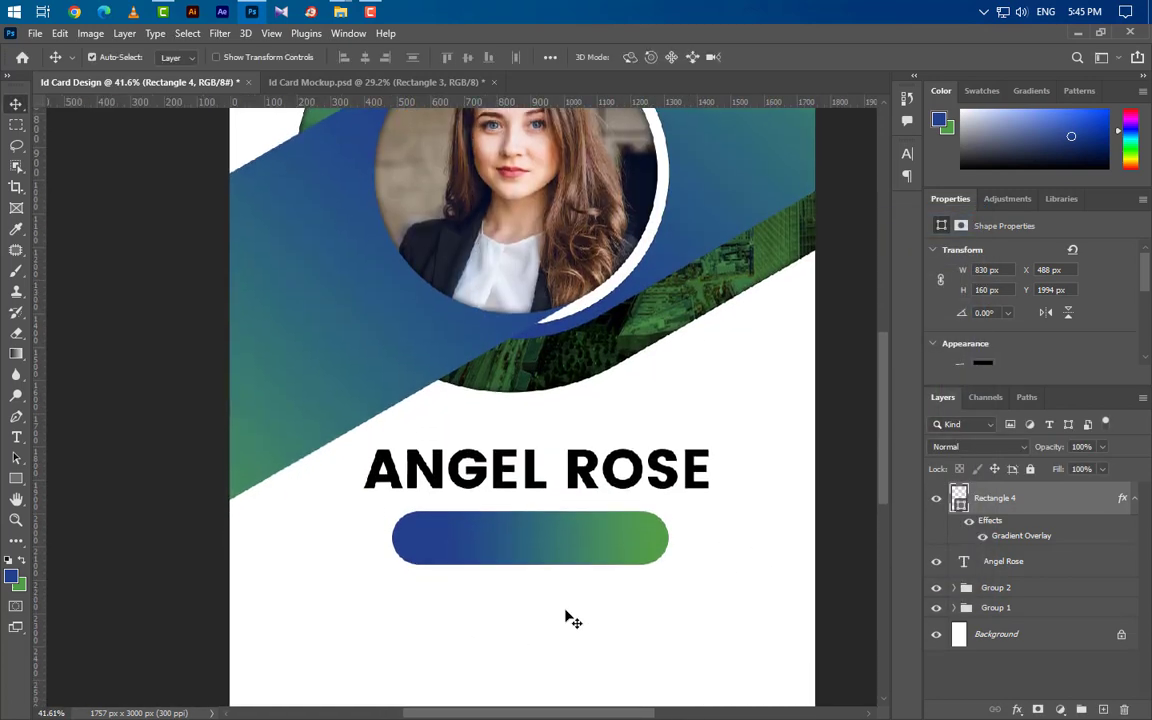
# Type the 'Graphic Designer' job title on the pill.
pyautogui.click(16, 437)
pyautogui.click(1098, 708)
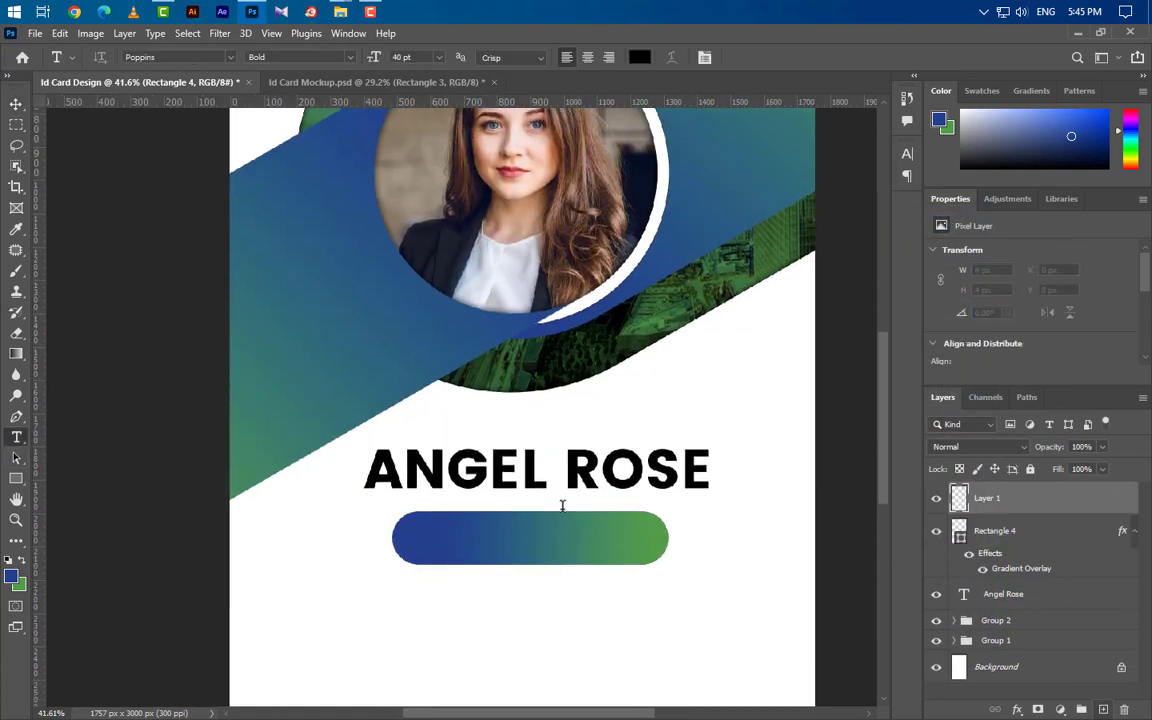
pyautogui.click(422, 549)
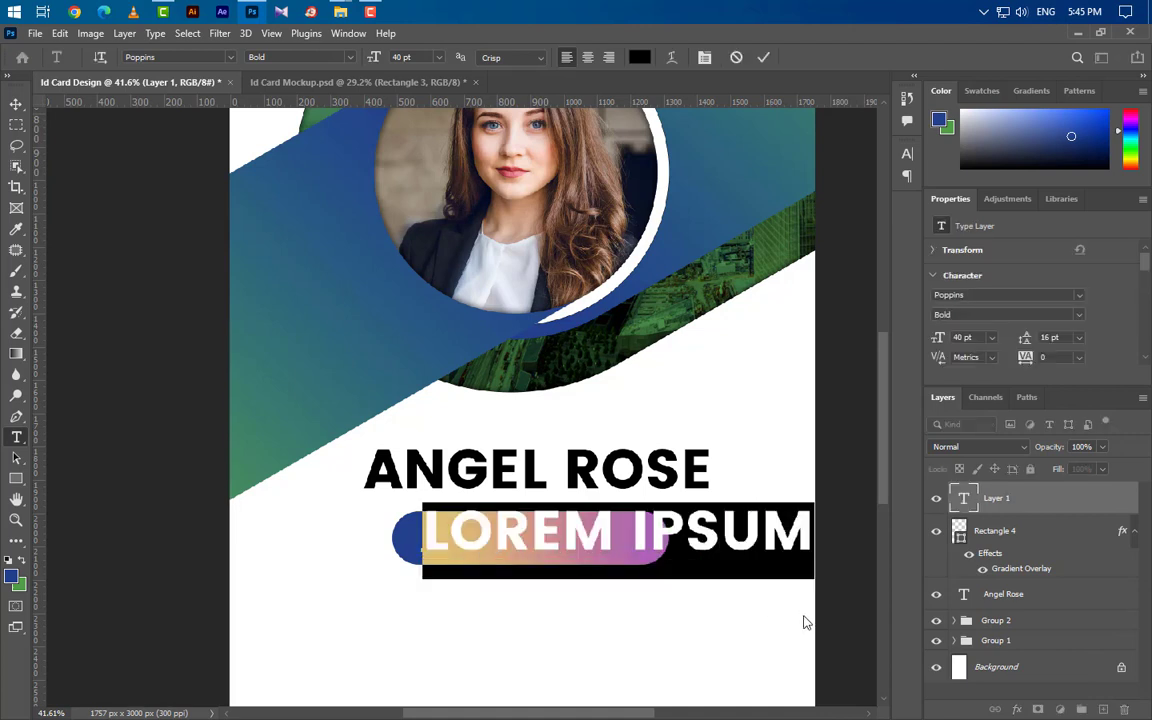
pyautogui.write('GRAPHI')
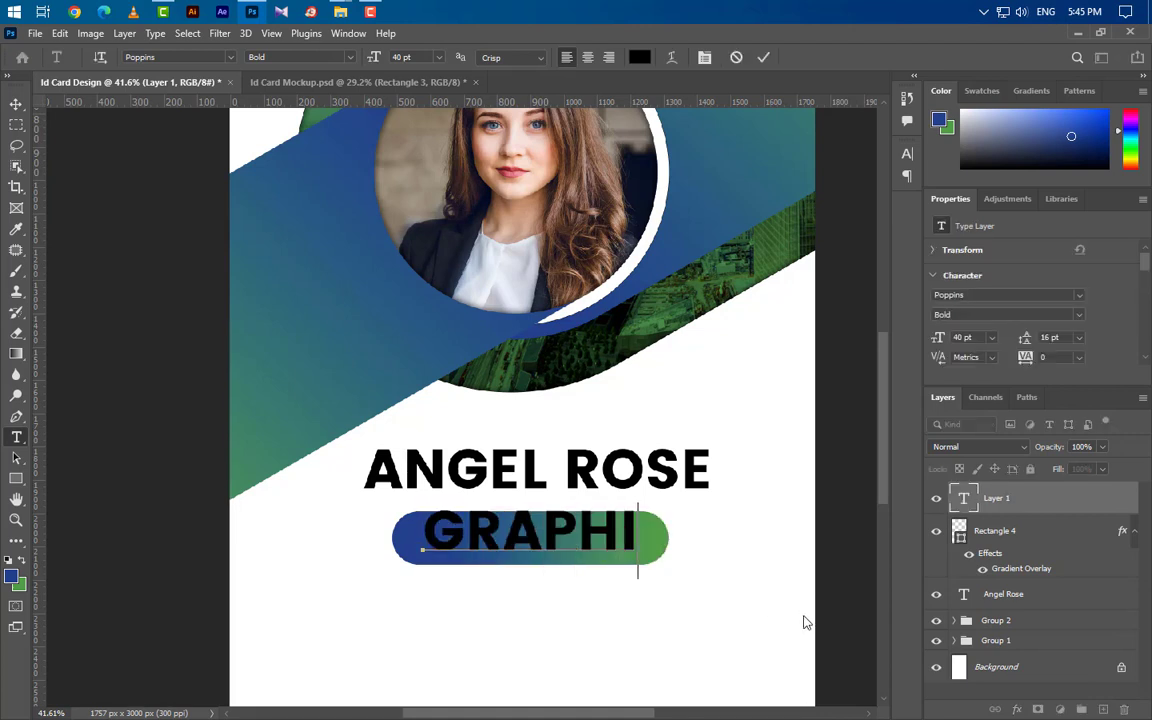
pyautogui.write('C DESI')
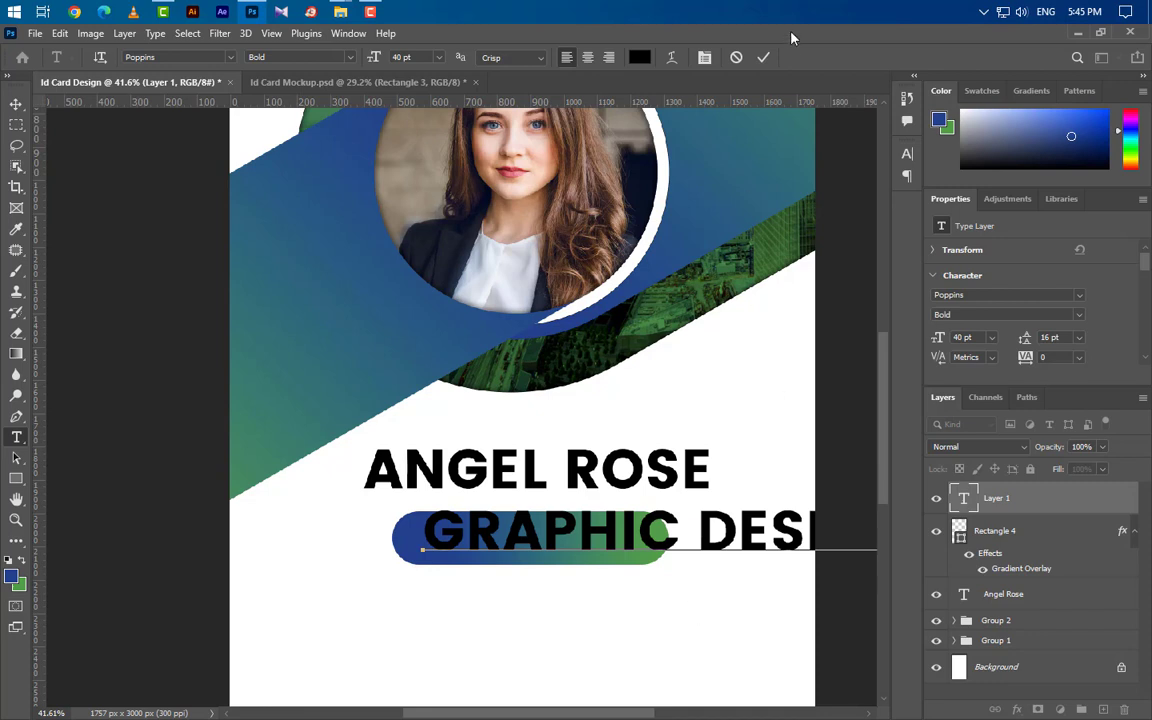
pyautogui.hotkey('ctrl', 'Return')
# Make the job title Medium weight, caps off, in white.
pyautogui.click(907, 155)
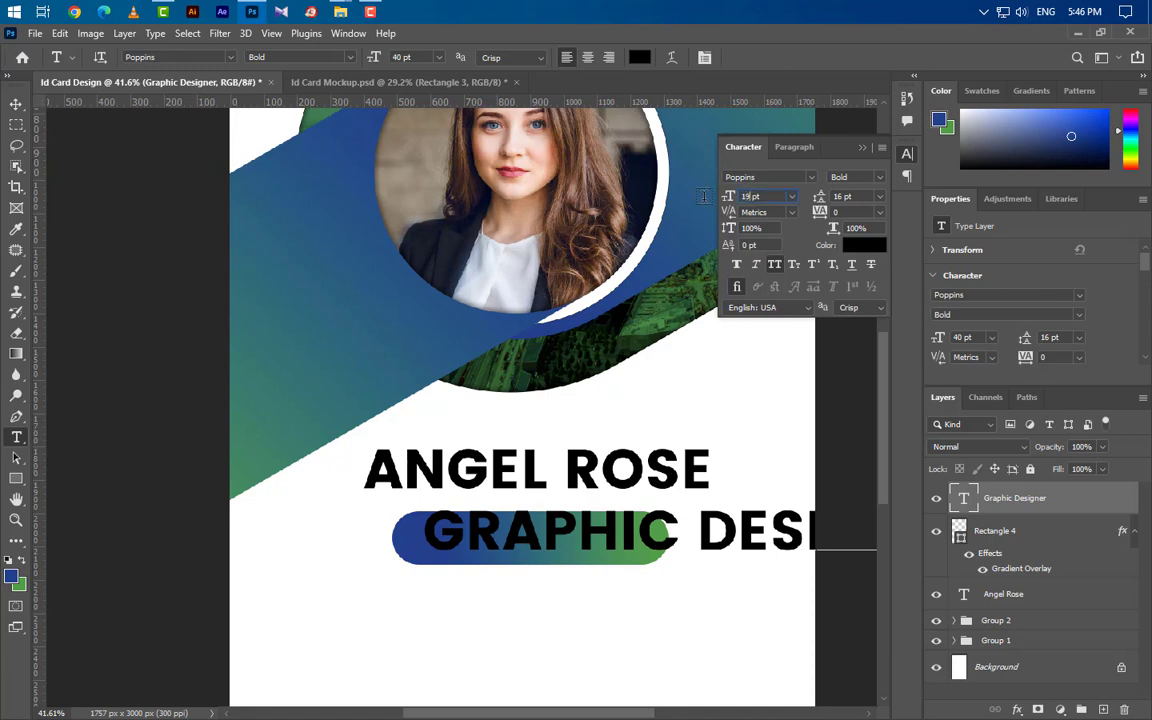
pyautogui.click(866, 177)
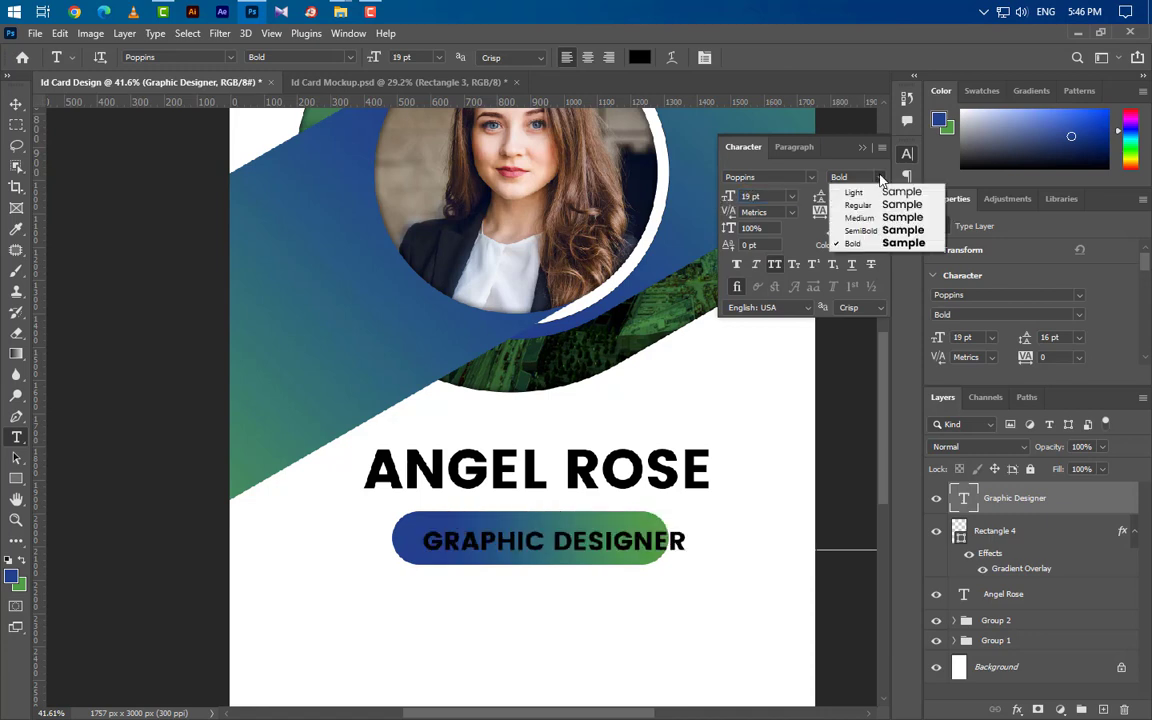
pyautogui.click(858, 218)
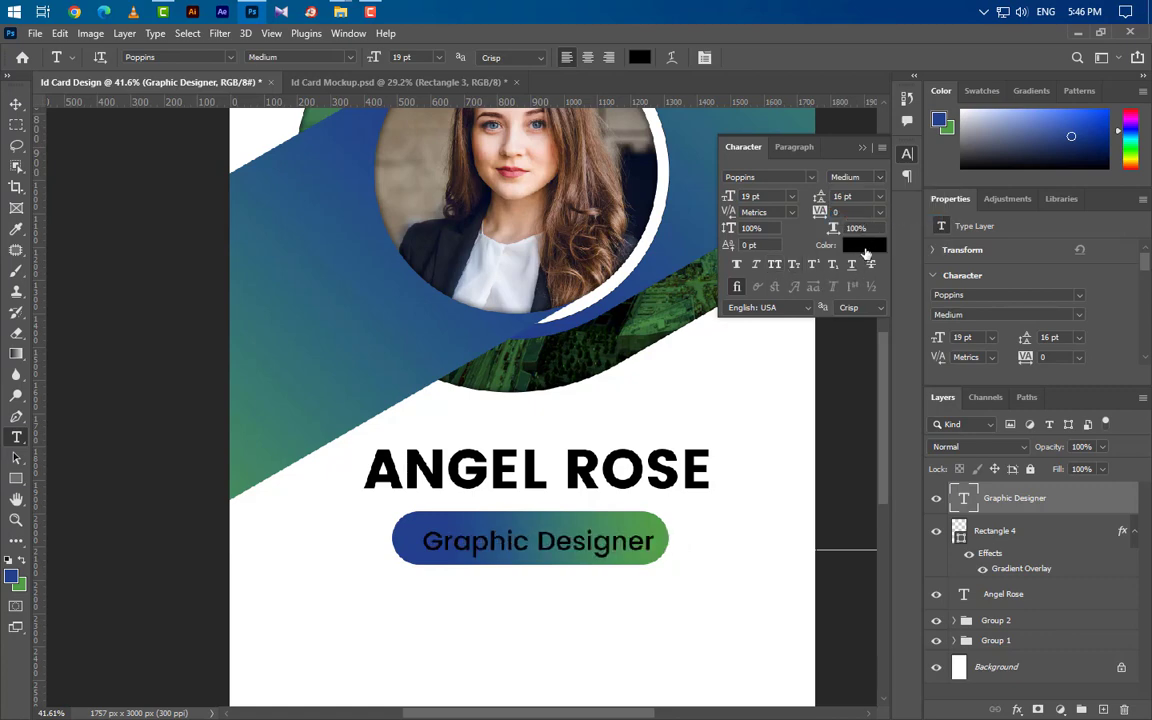
pyautogui.click(862, 246)
pyautogui.click(656, 266)
pyautogui.click(984, 257)
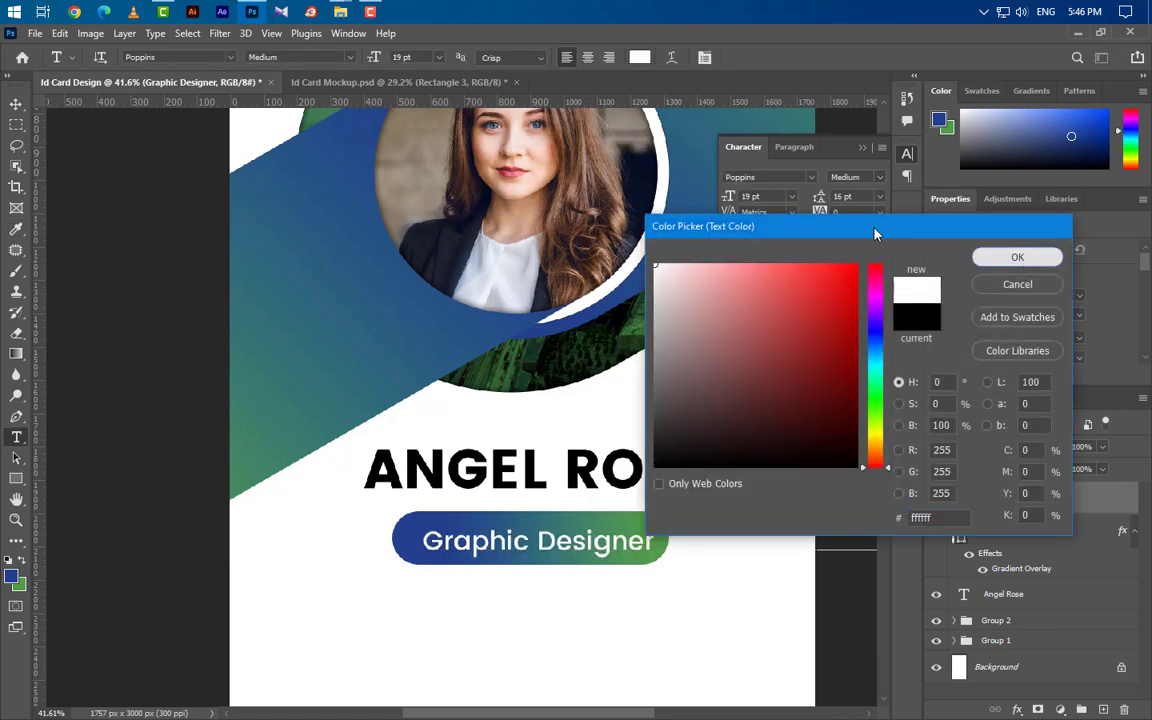
pyautogui.click(862, 148)
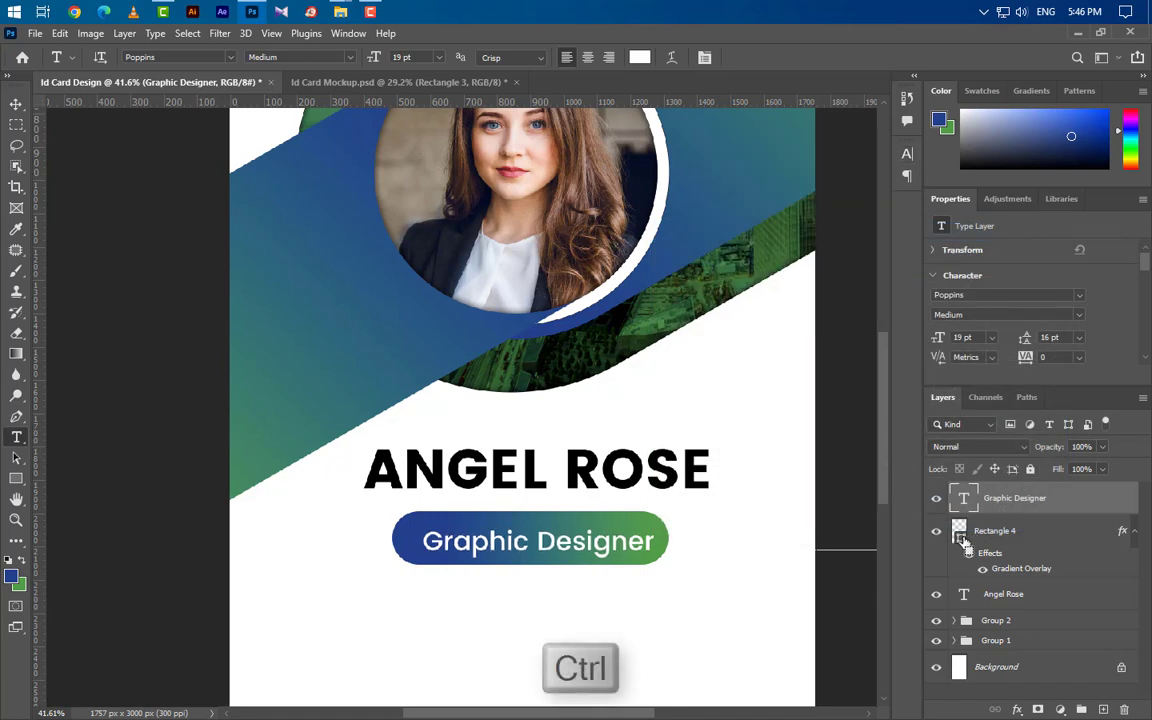
# Centre the job title inside the pill and group the two as Group 3.
pyautogui.keyDown('ctrl'); pyautogui.click(962, 534); pyautogui.keyUp('ctrl')
pyautogui.click(16, 103)
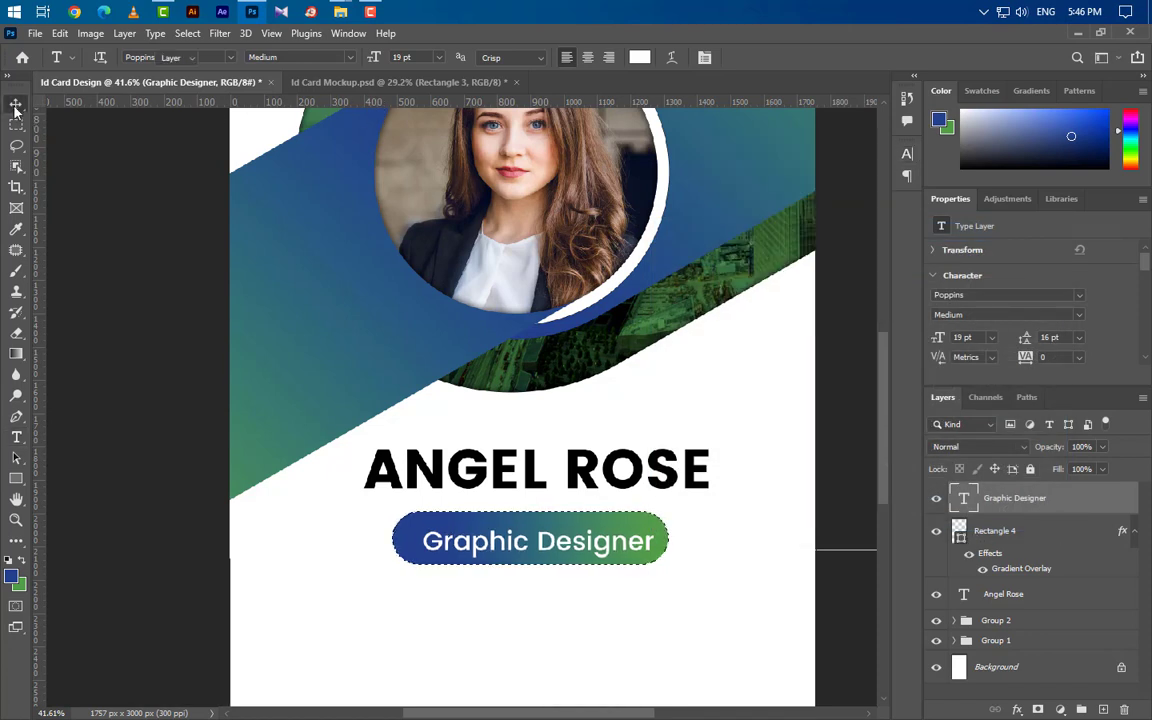
pyautogui.click(364, 57)
pyautogui.click(467, 57)
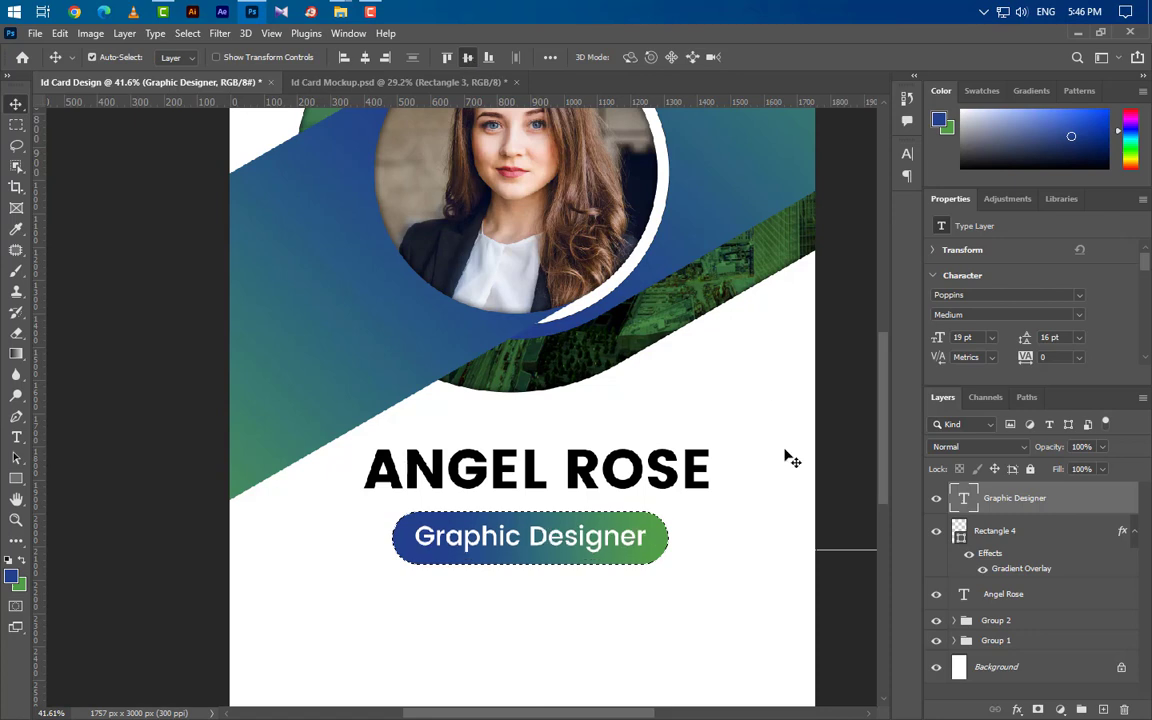
pyautogui.hotkey('ctrl', 'd')
pyautogui.keyDown('shift'); pyautogui.click(1042, 540); pyautogui.keyUp('shift')
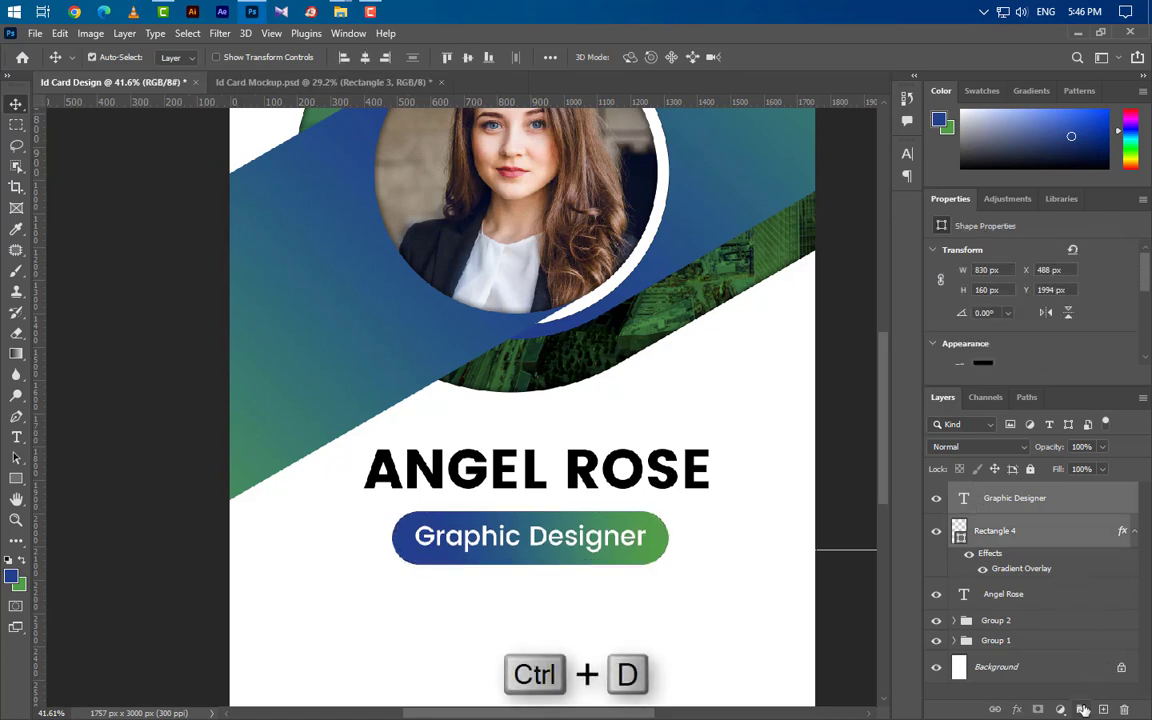
pyautogui.hotkey('ctrl', 'g')
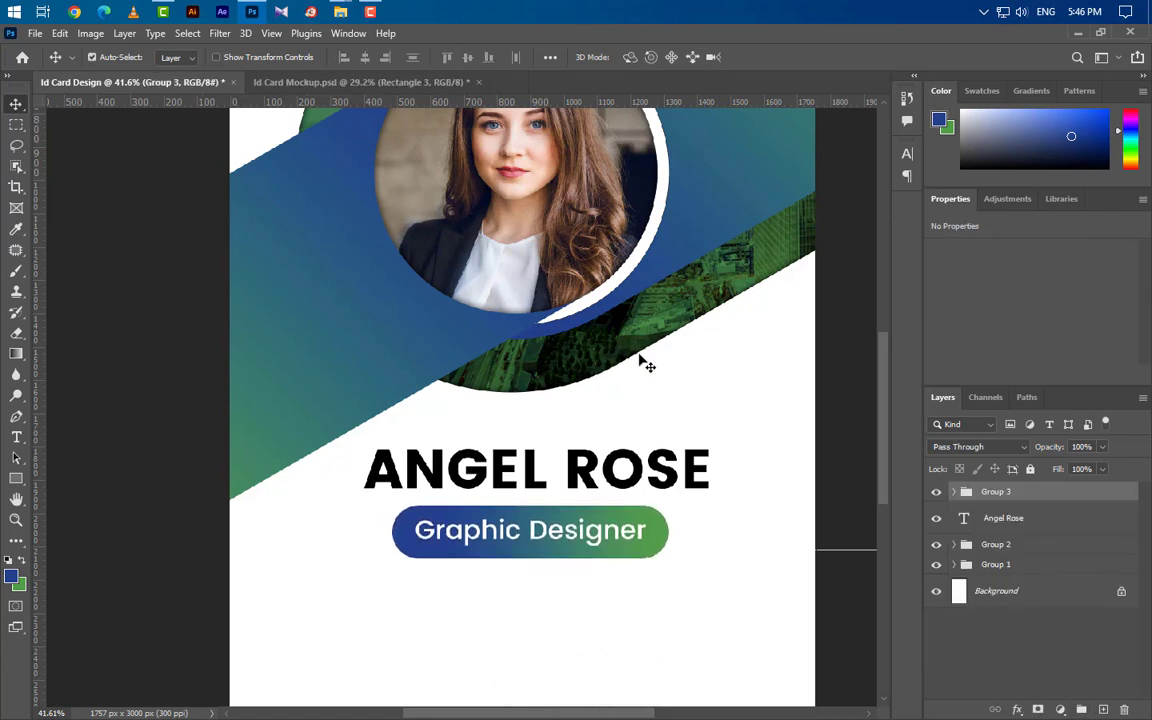
# Add an 'ID :' text line with the card's ID number below the pill.
pyautogui.scroll(-3, 640, 360)
pyautogui.scroll(-3, 633, 357)
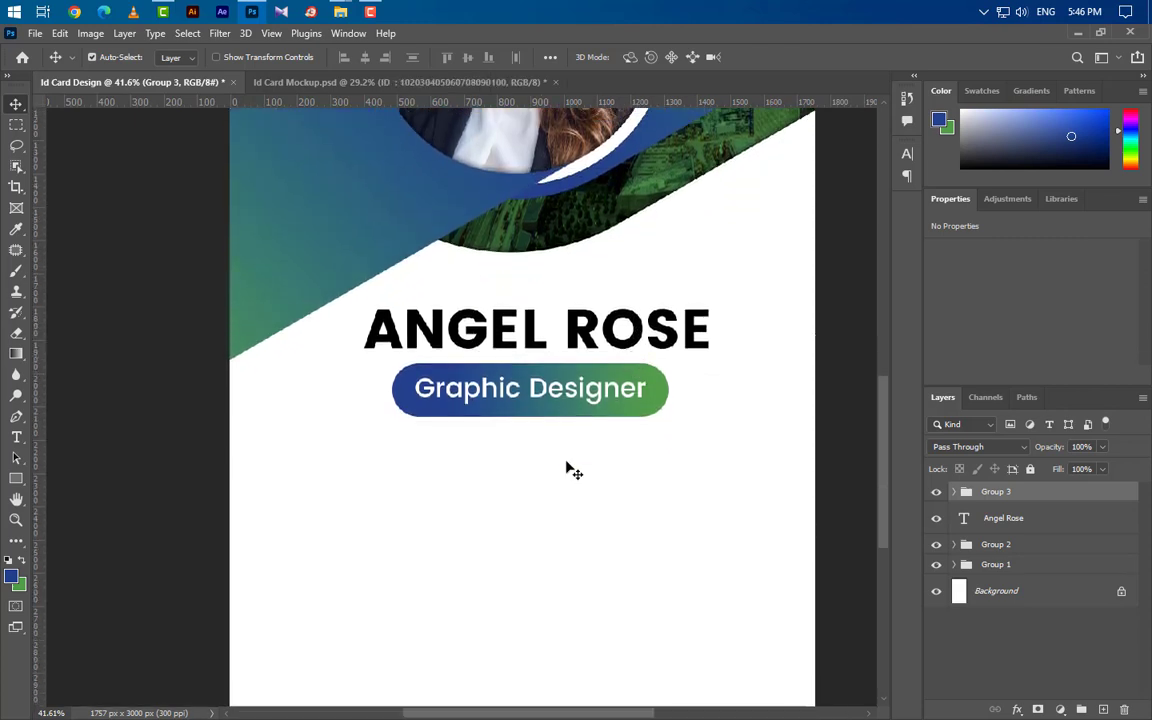
pyautogui.press('t')
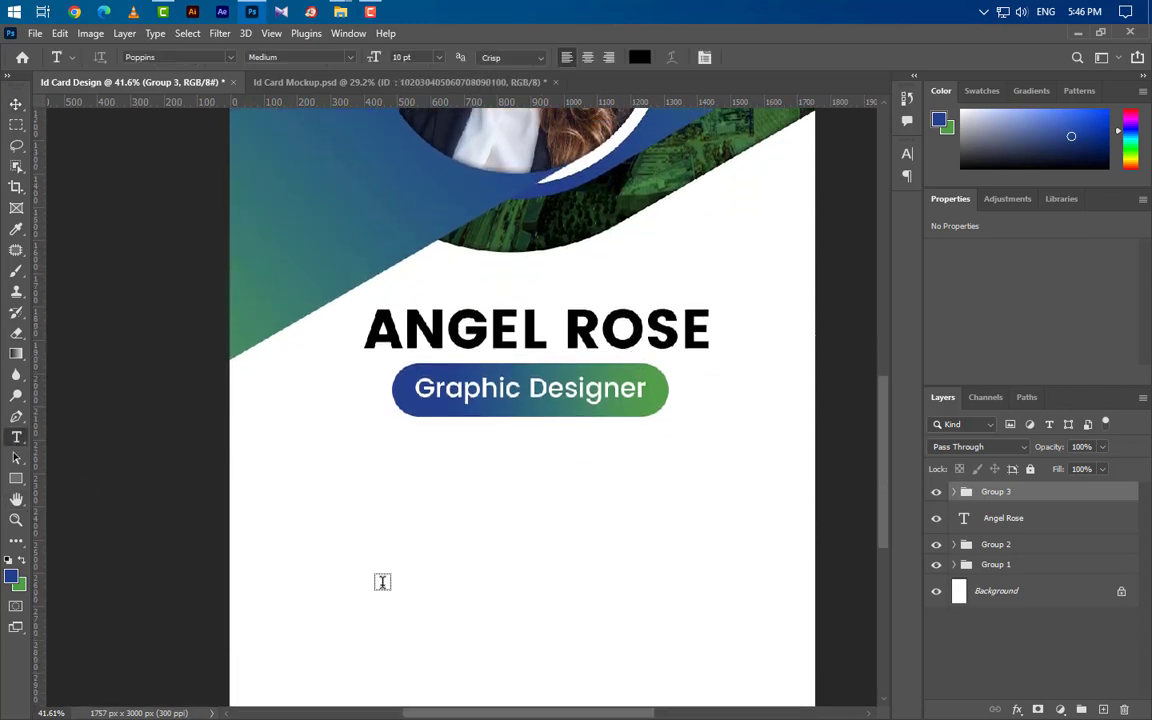
pyautogui.click(341, 507)
pyautogui.press('BackSpace')
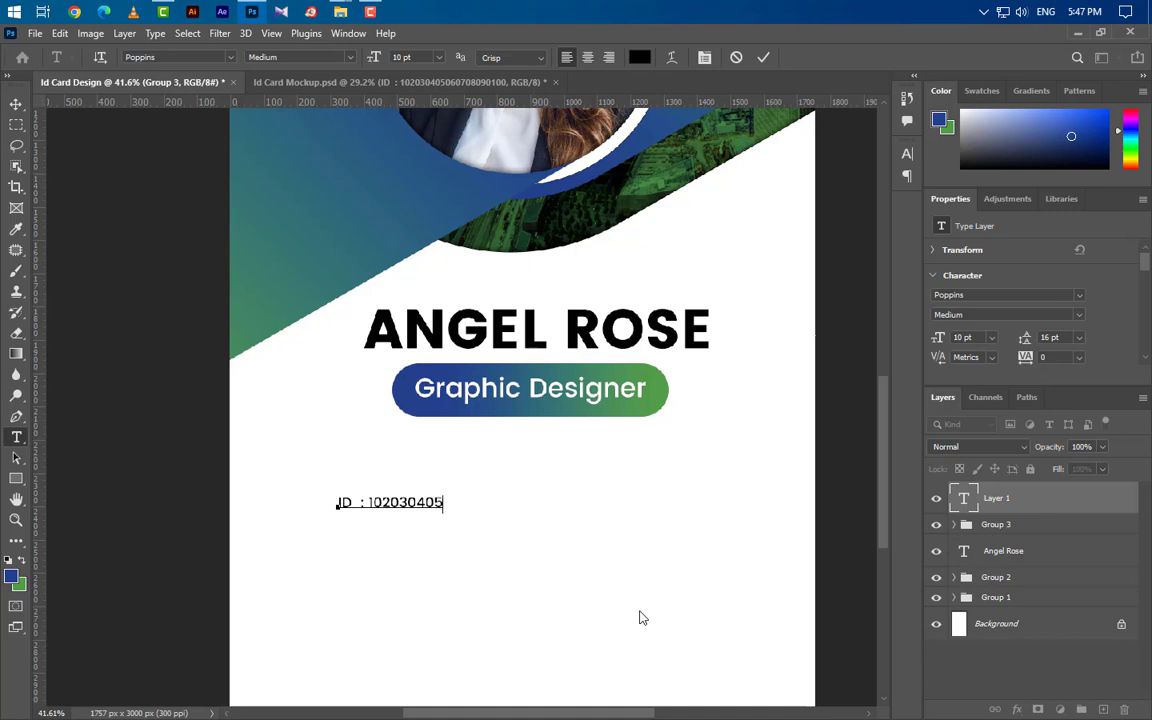
pyautogui.write('ID : 102030405060708090100')
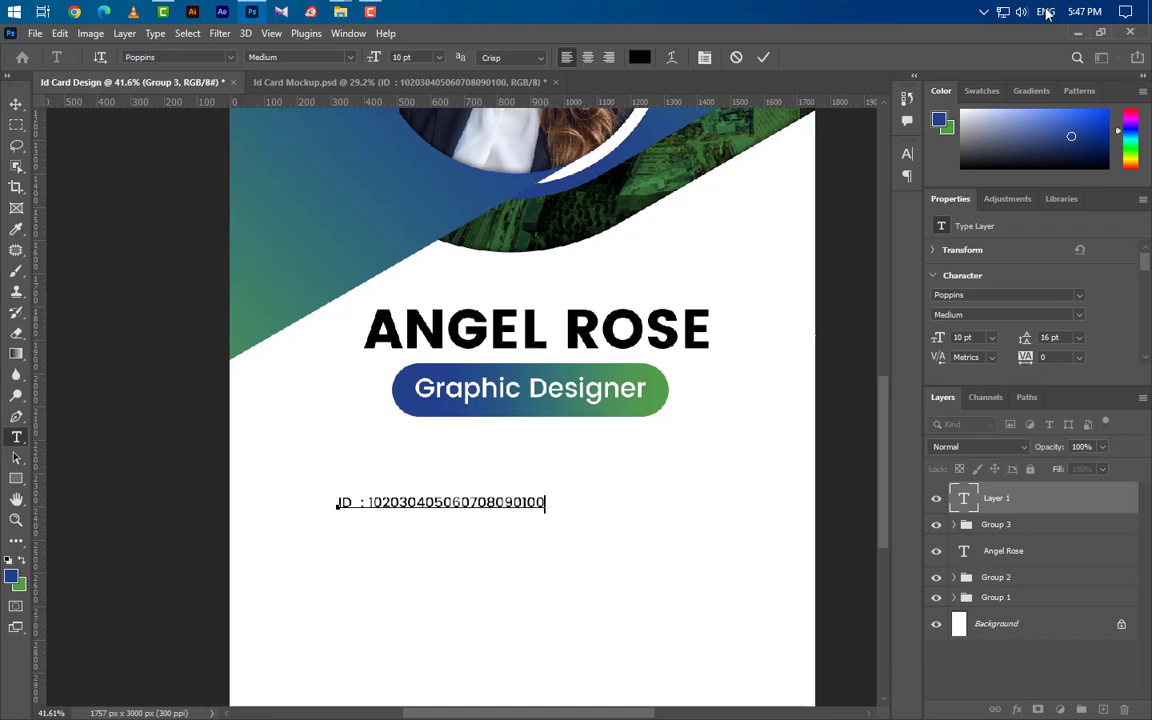
pyautogui.click(763, 57)
# Set the ID line's font size to 17 pt.
pyautogui.click(950, 314)
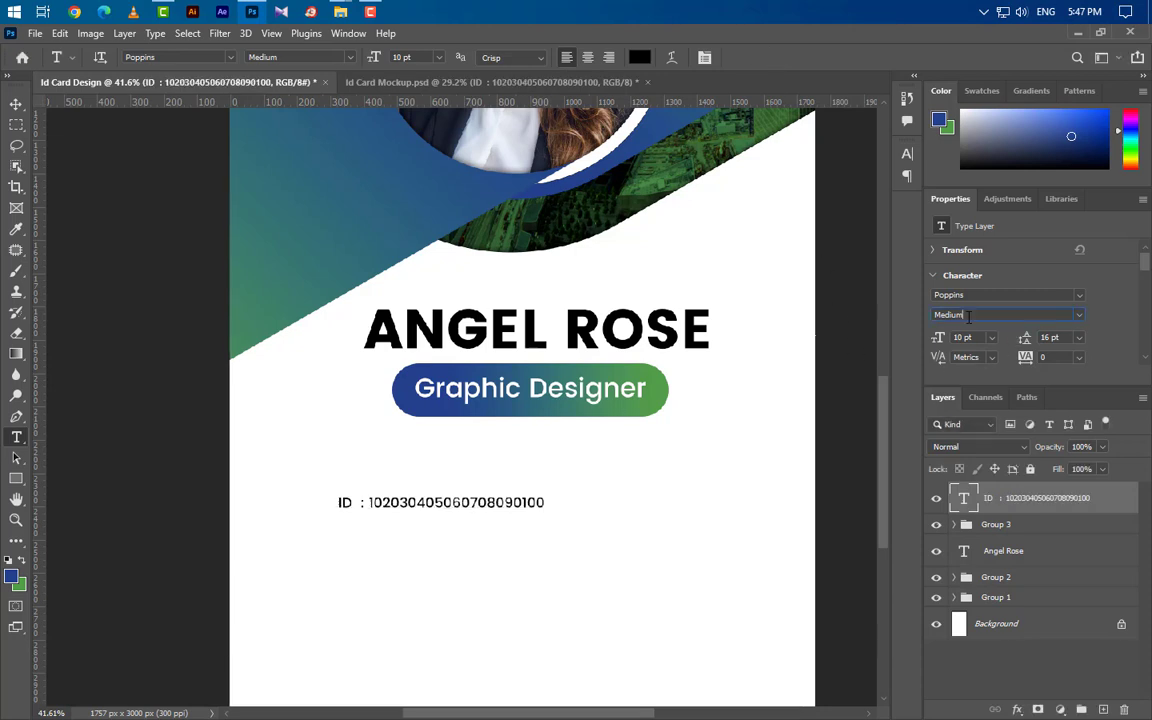
pyautogui.click(963, 337)
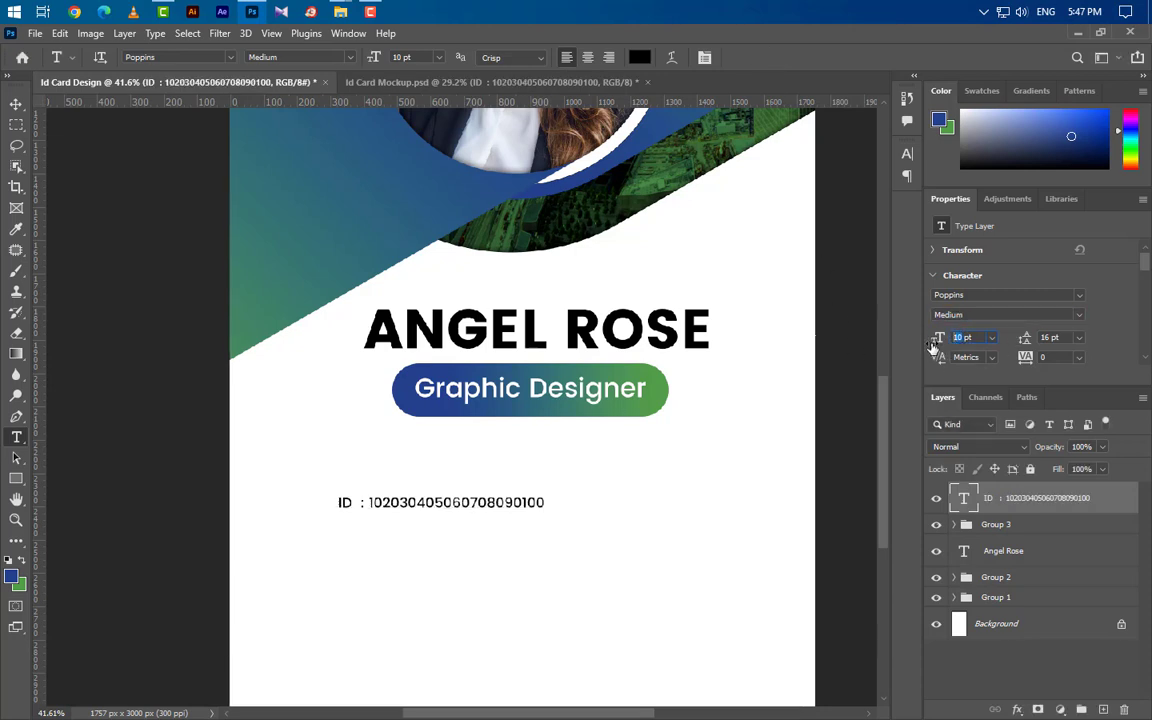
pyautogui.write('17')
pyautogui.press('Return')
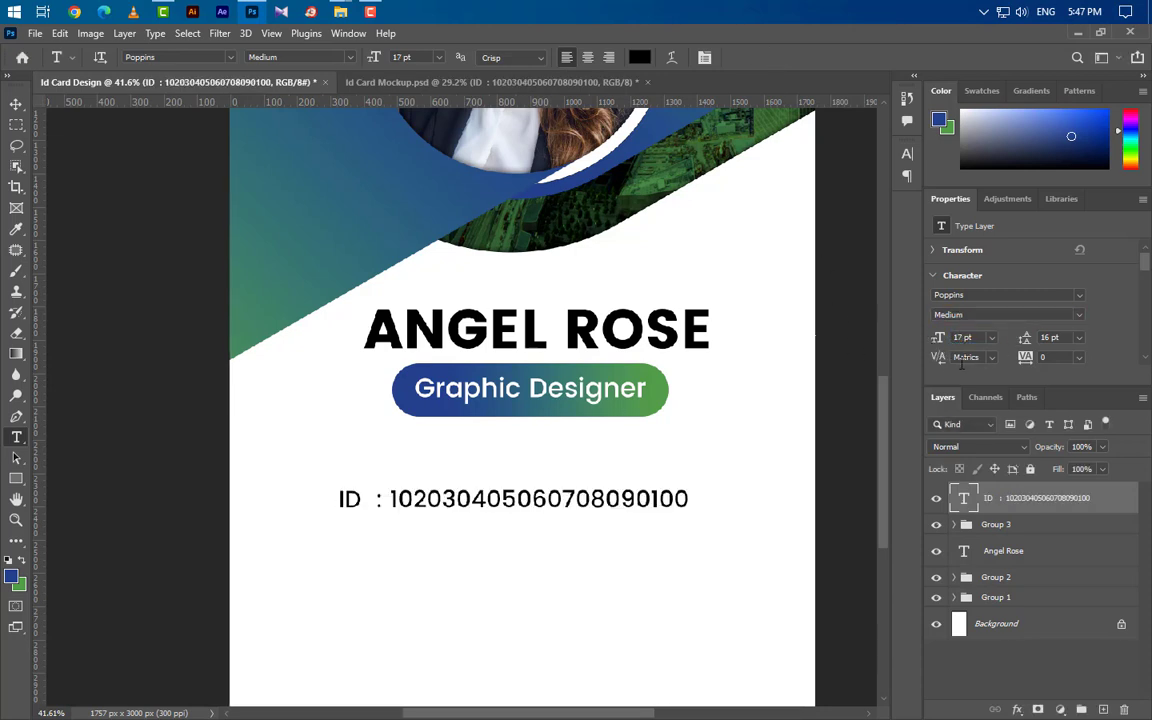
pyautogui.click(16, 104)
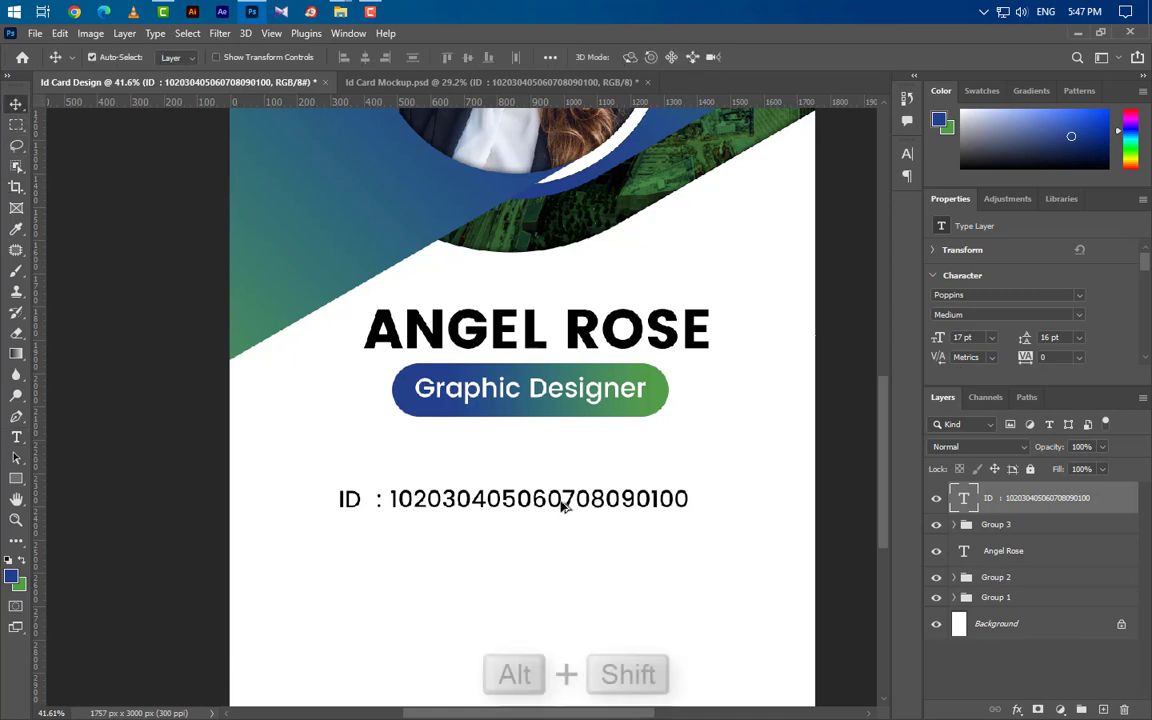
# Duplicate the ID line below it and change it to 'EMAIL :' followed by a sample e-mail address.
pyautogui.moveTo(565, 510); pyautogui.dragTo(563, 543)
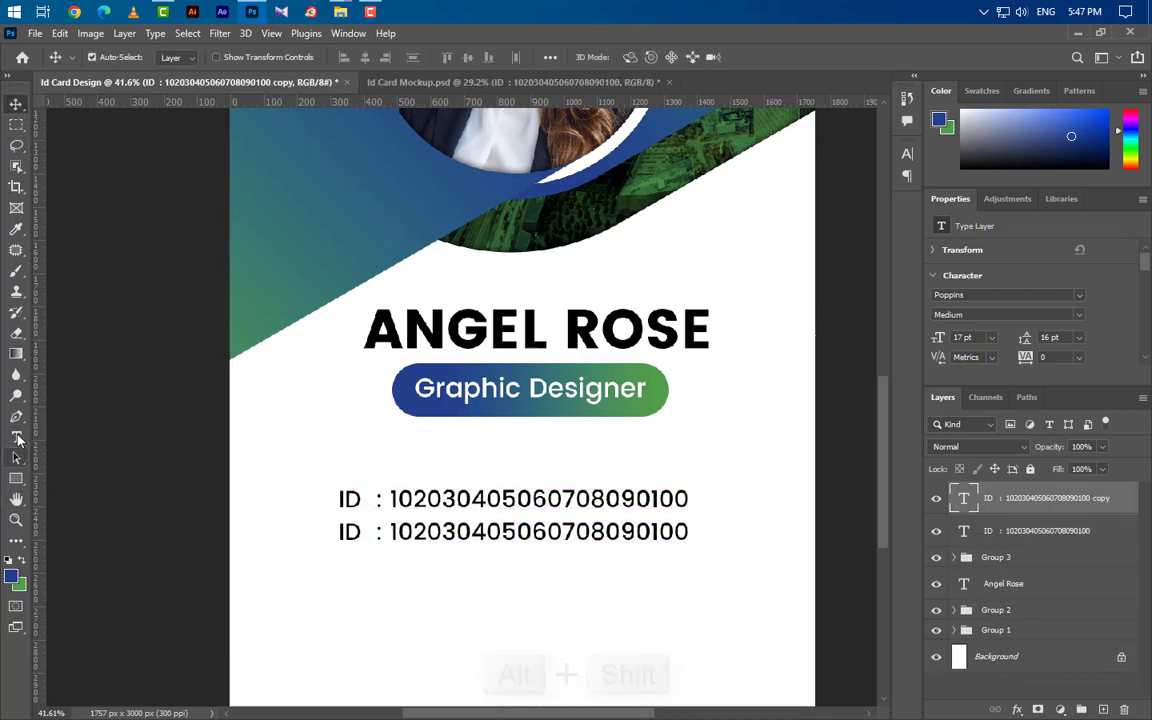
pyautogui.press('t')
pyautogui.moveTo(358, 532); pyautogui.dragTo(339, 533)
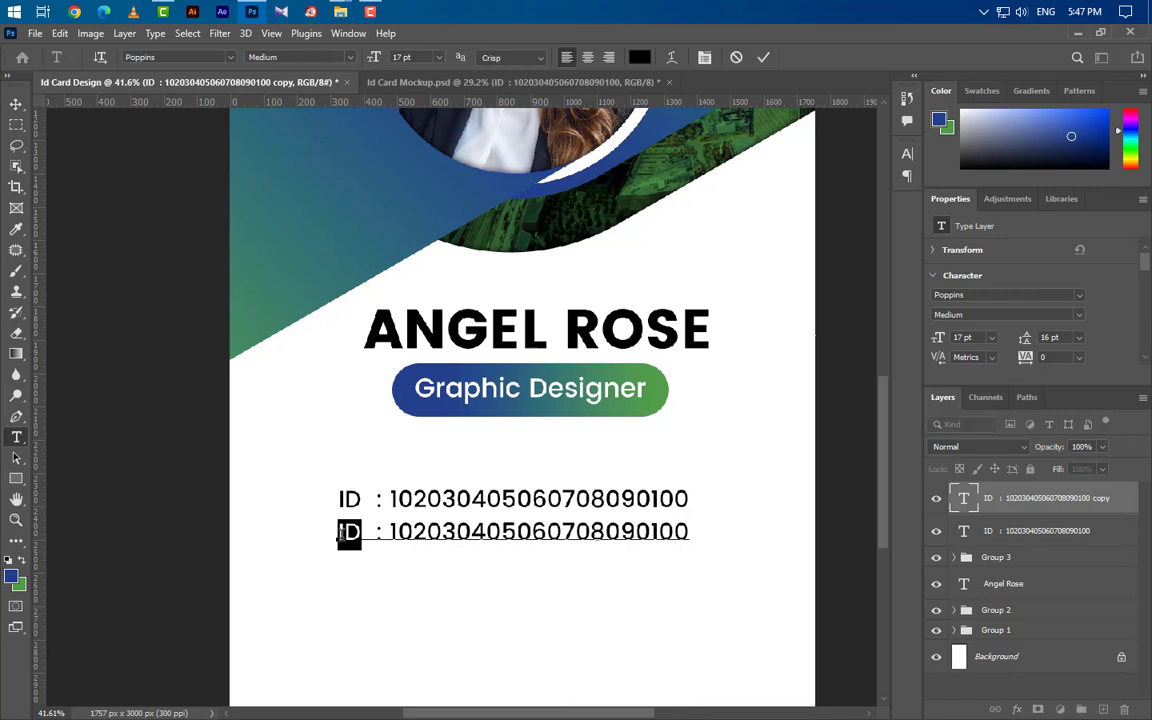
pyautogui.write('EMAI')
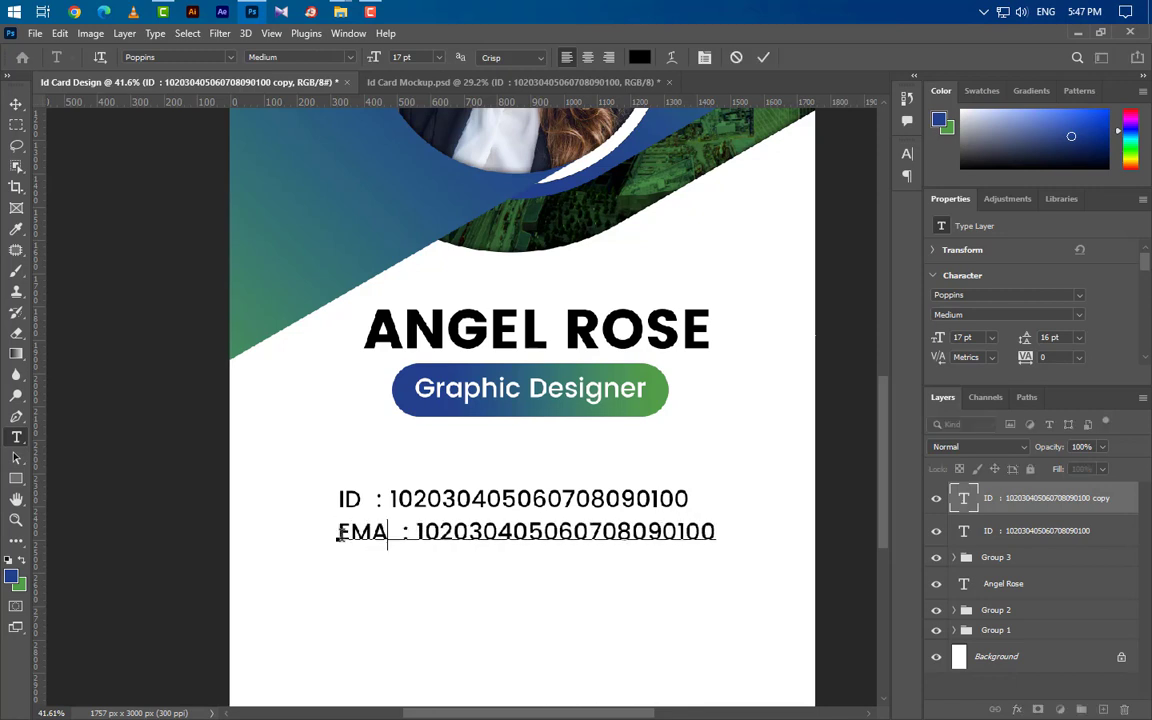
pyautogui.write('L')
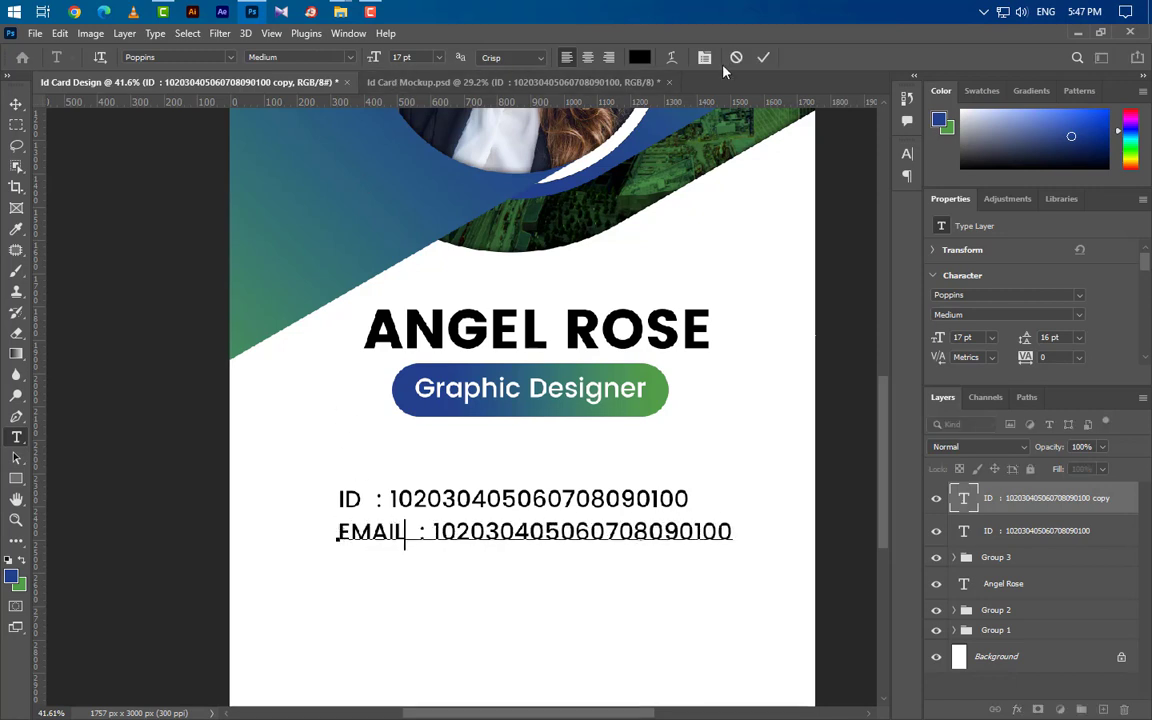
pyautogui.click(764, 58)
pyautogui.moveTo(441, 534); pyautogui.dragTo(825, 545)
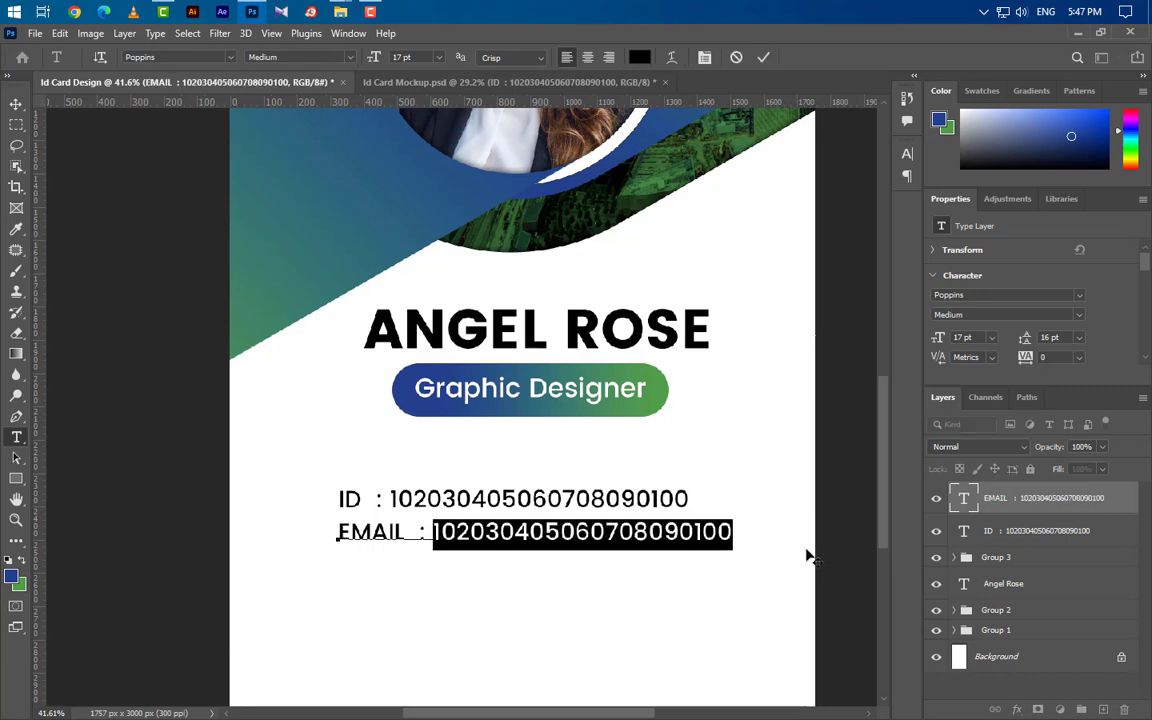
pyautogui.write('examp')
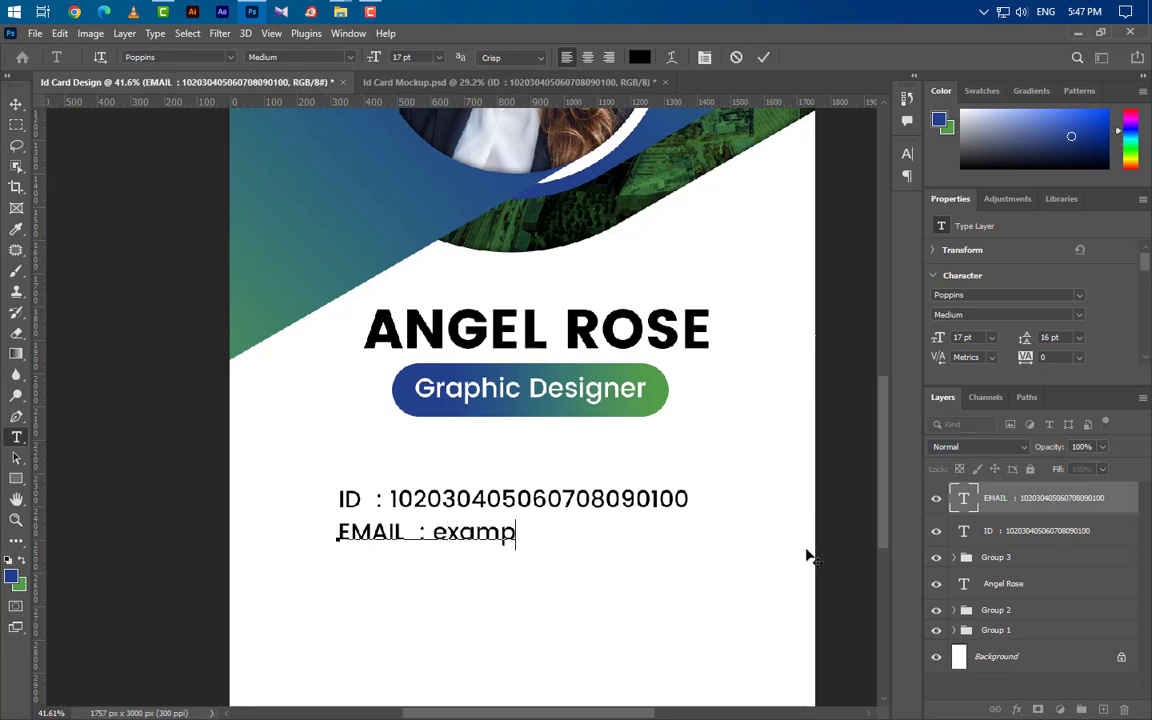
pyautogui.write('le@g')
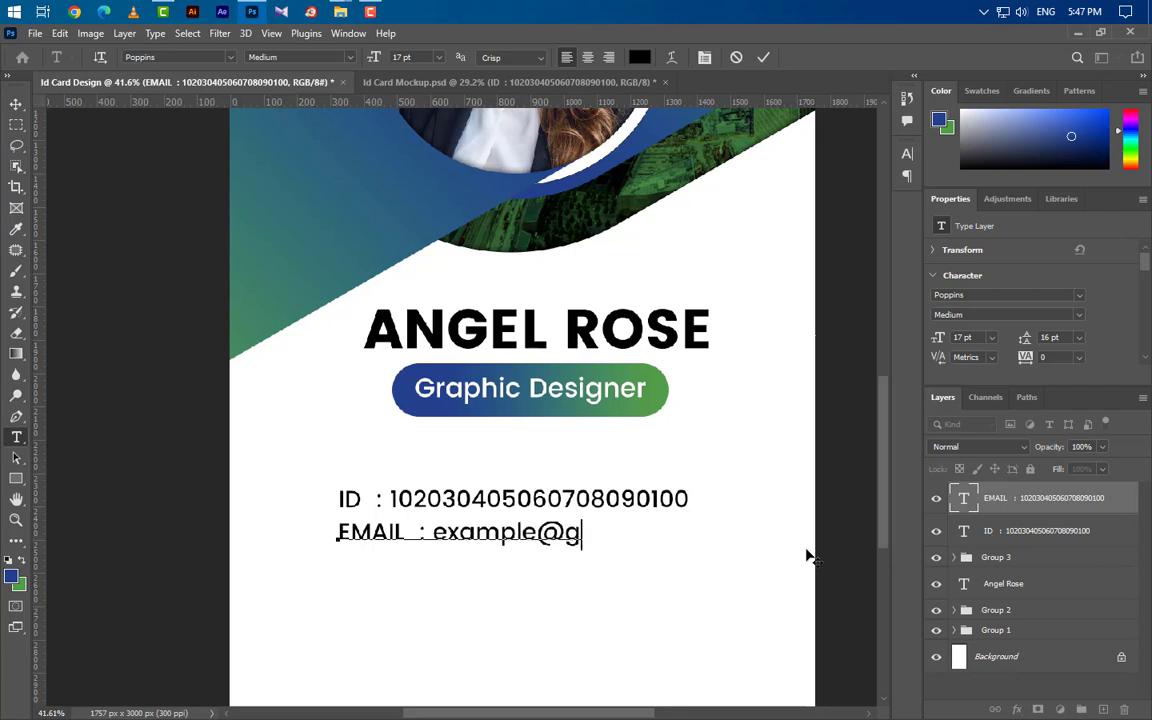
pyautogui.write('mail.')
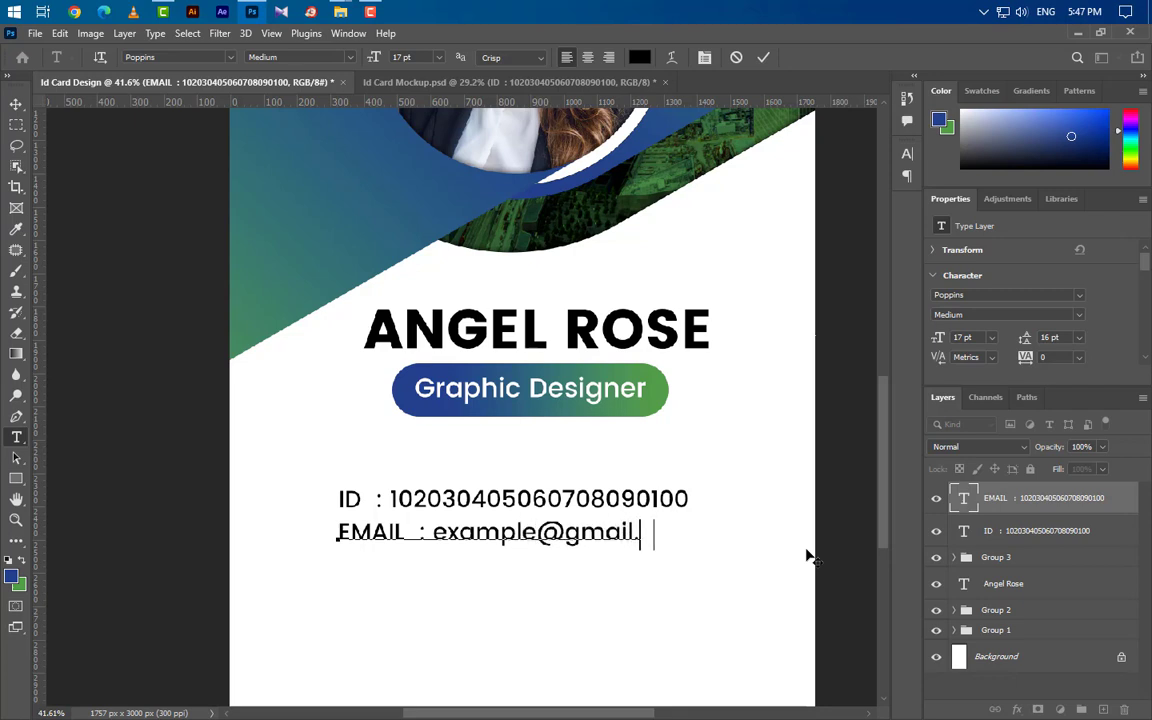
pyautogui.write('com')
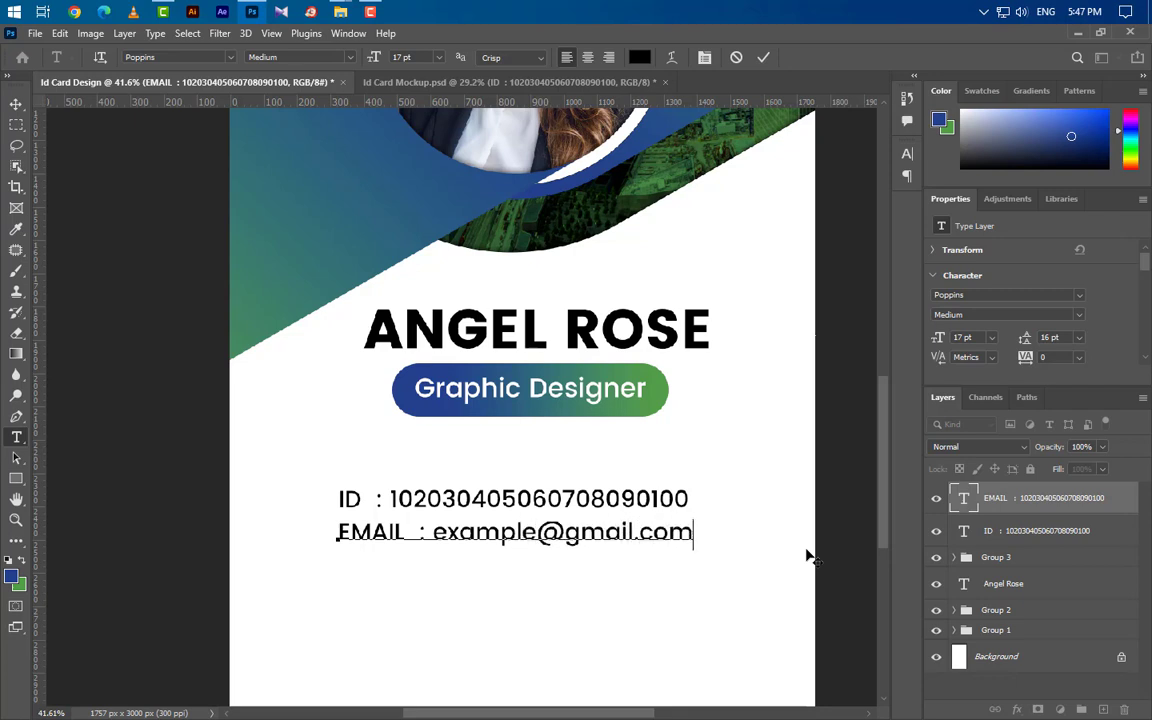
pyautogui.click(763, 58)
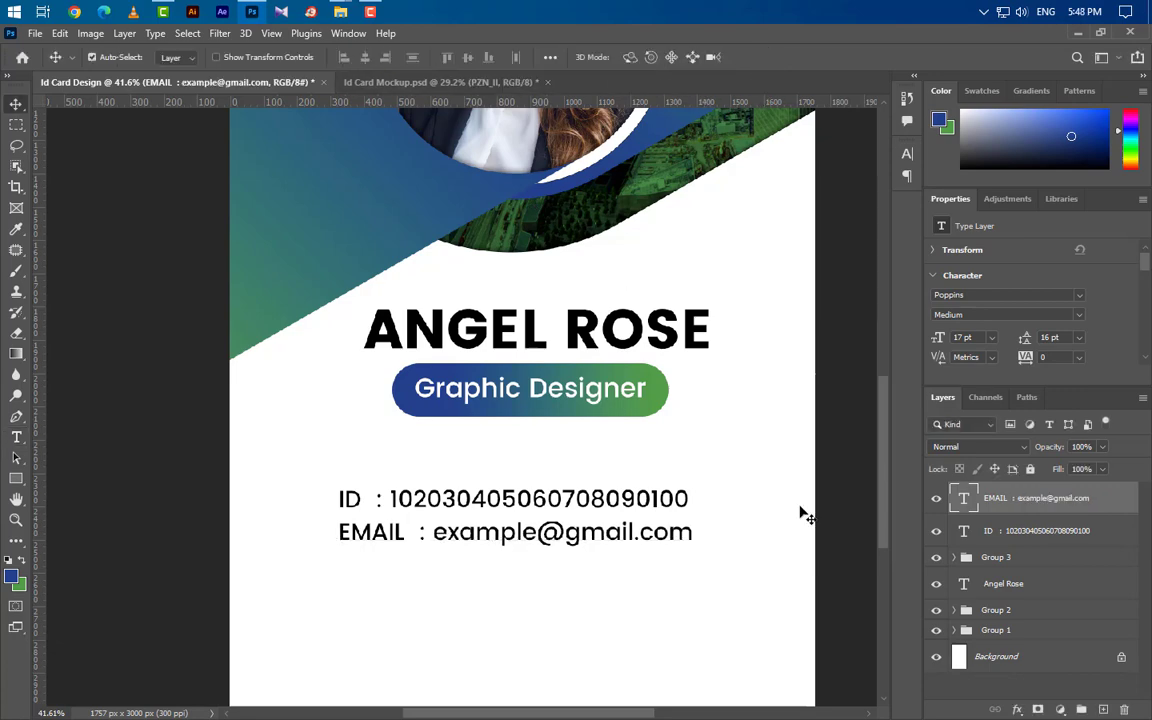
# Place the PZN_II barcode image below the email line.
pyautogui.click(1076, 34)
pyautogui.moveTo(812, 279); pyautogui.dragTo(589, 612)
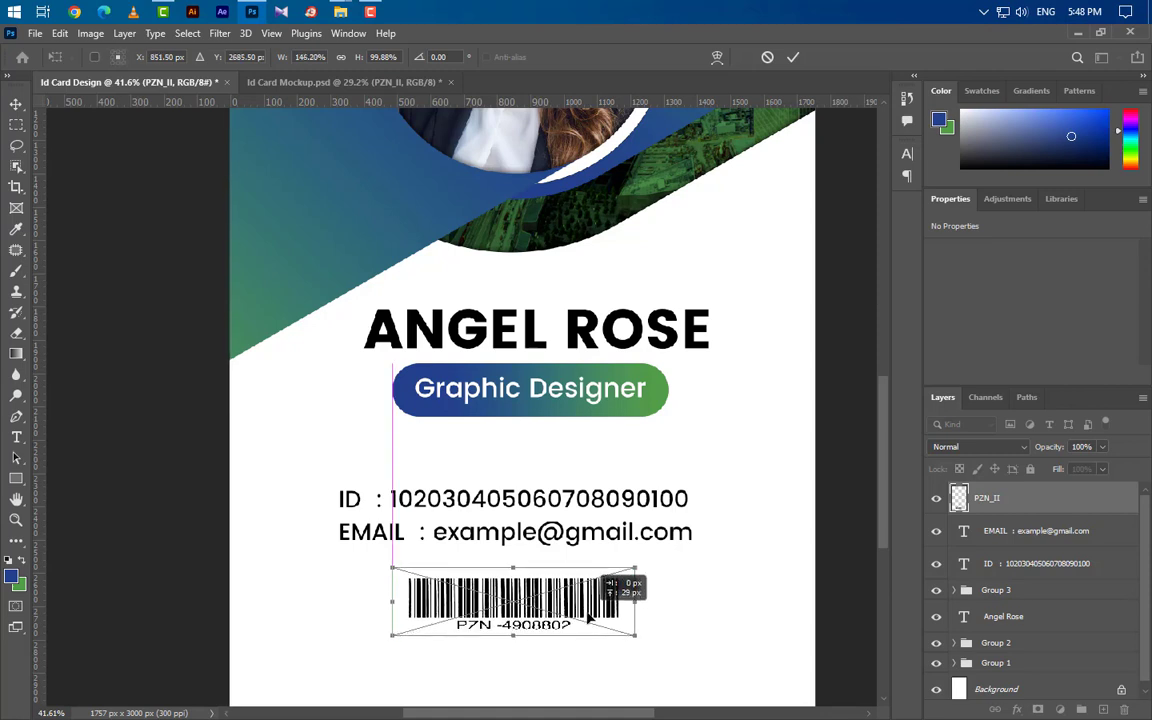
pyautogui.press('Return')
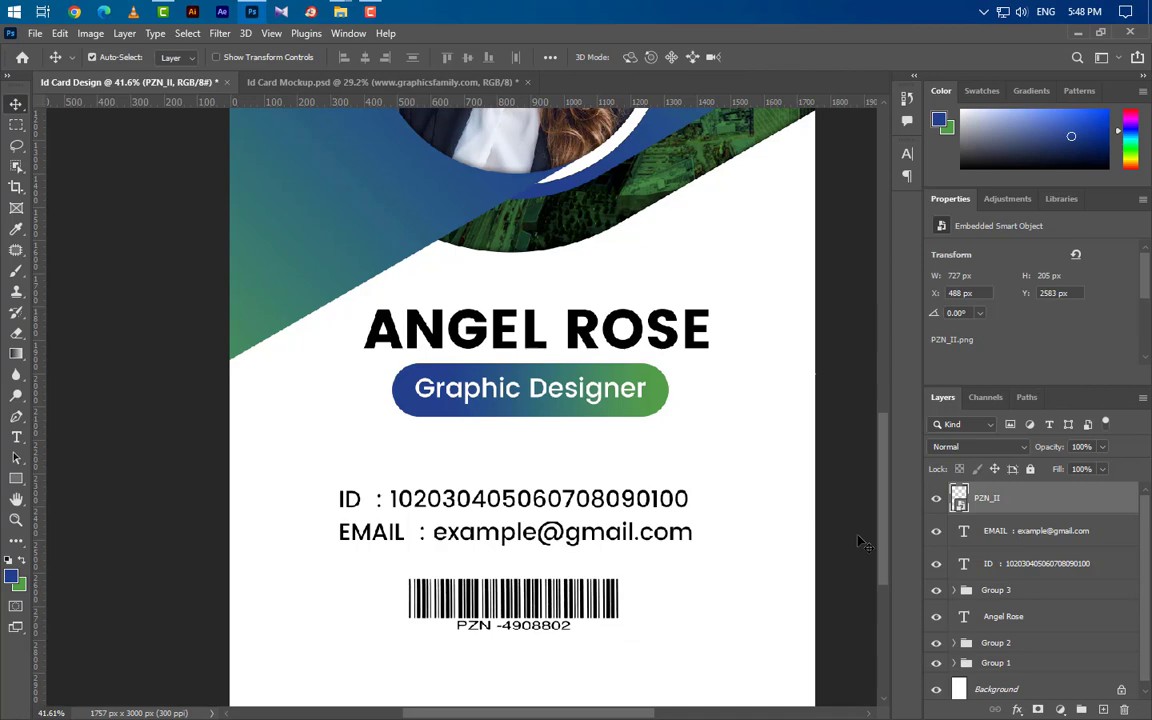
# Give the barcode layer a soft drop shadow.
pyautogui.doubleClick(1061, 507)
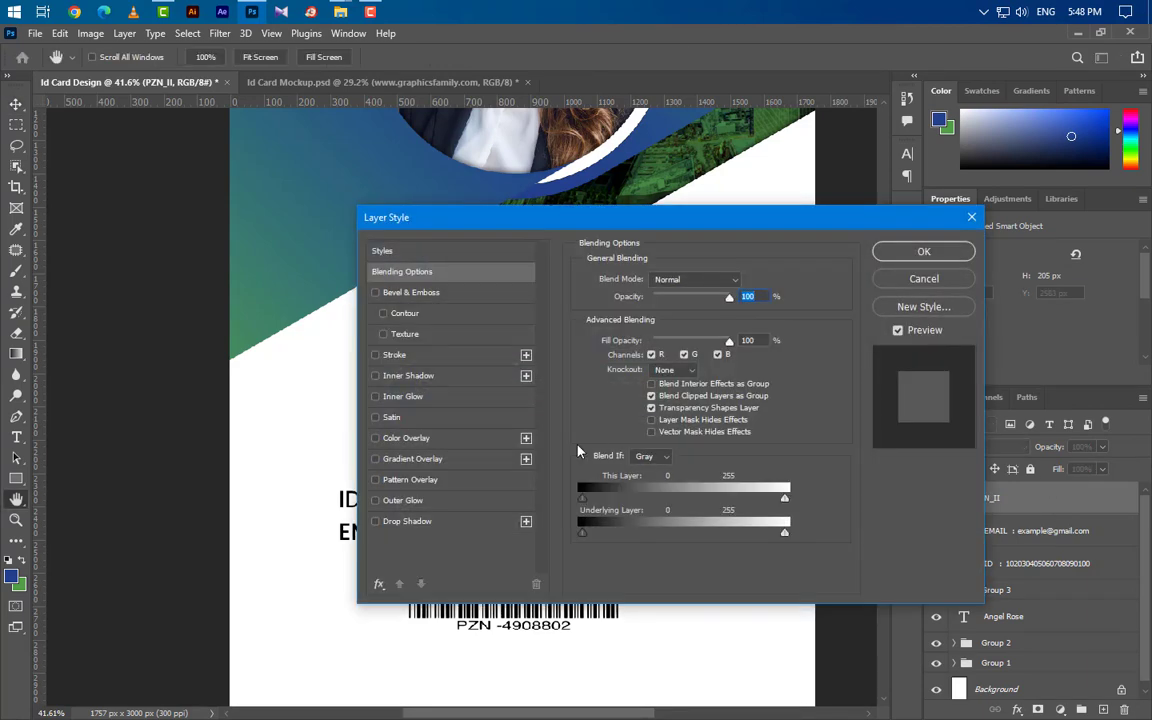
pyautogui.click(472, 529)
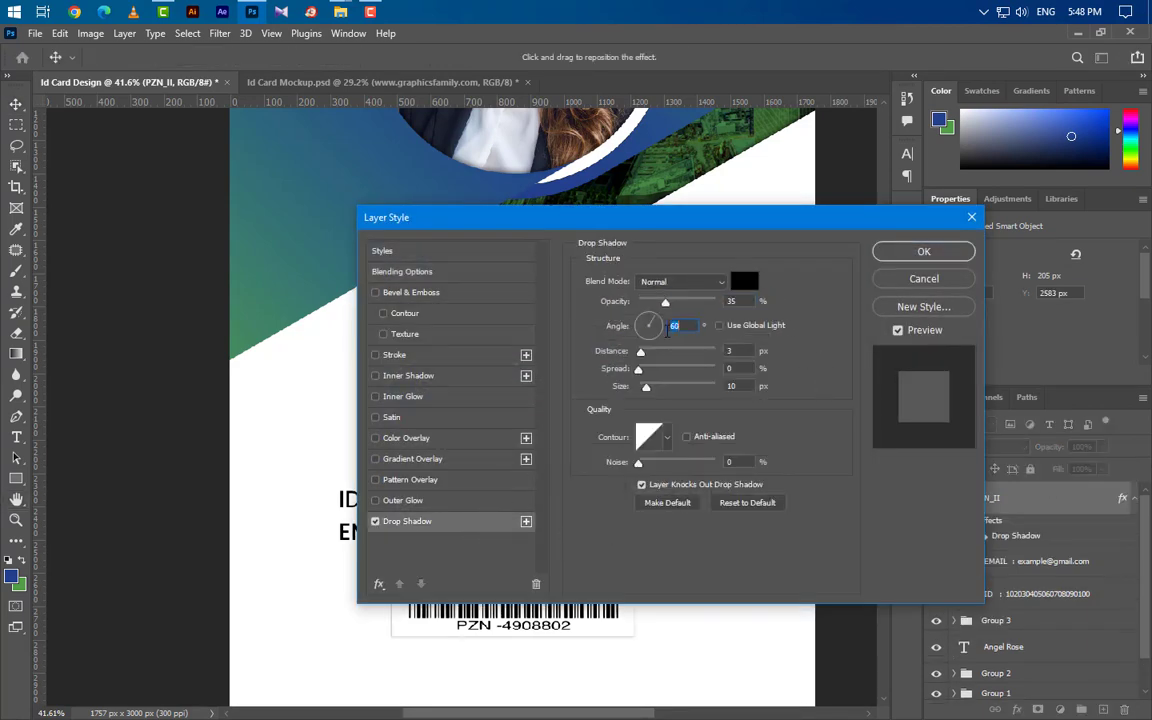
pyautogui.press('Tab')
pyautogui.press('Tab')
pyautogui.press('Tab')
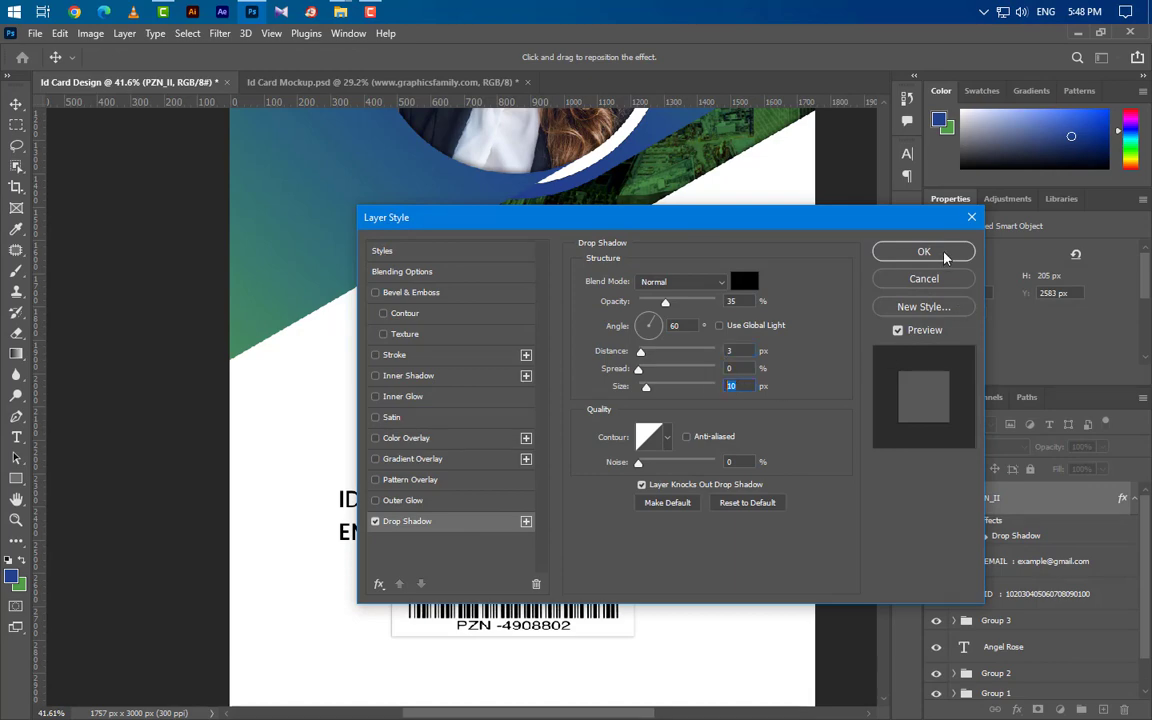
pyautogui.click(924, 252)
pyautogui.click(16, 438)
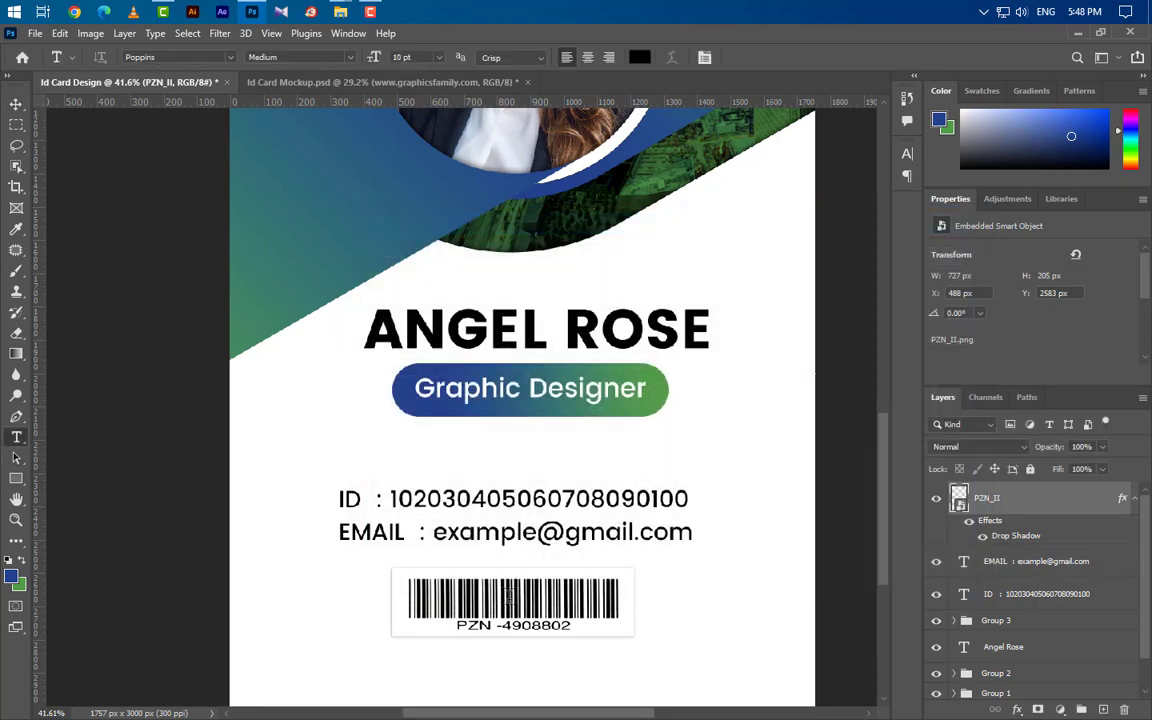
pyautogui.click(341, 681)
pyautogui.write('www.graphicsfamily.com')
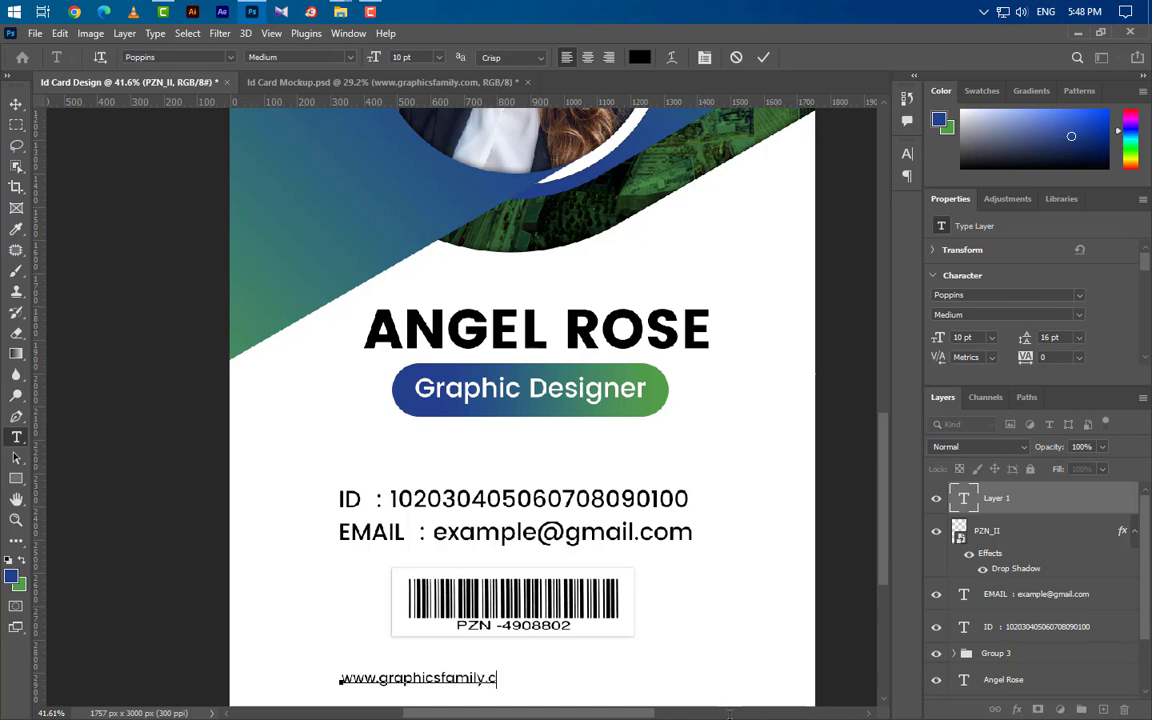
pyautogui.click(763, 60)
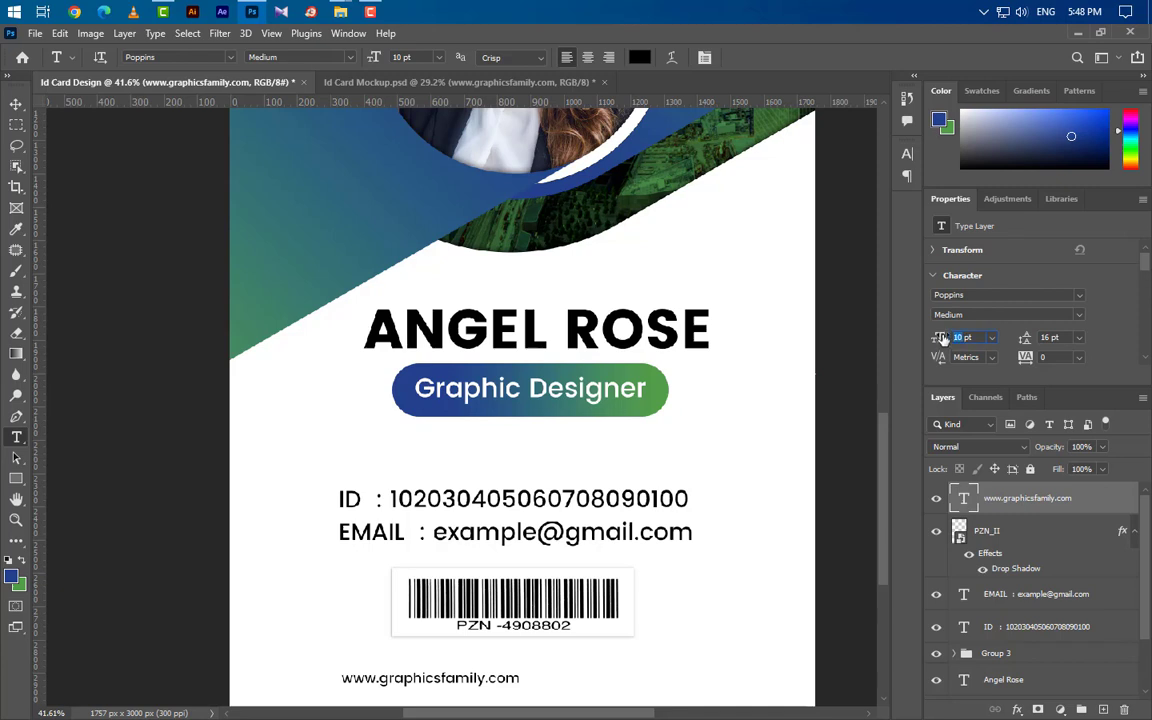
pyautogui.moveTo(943, 339); pyautogui.dragTo(718, 575)
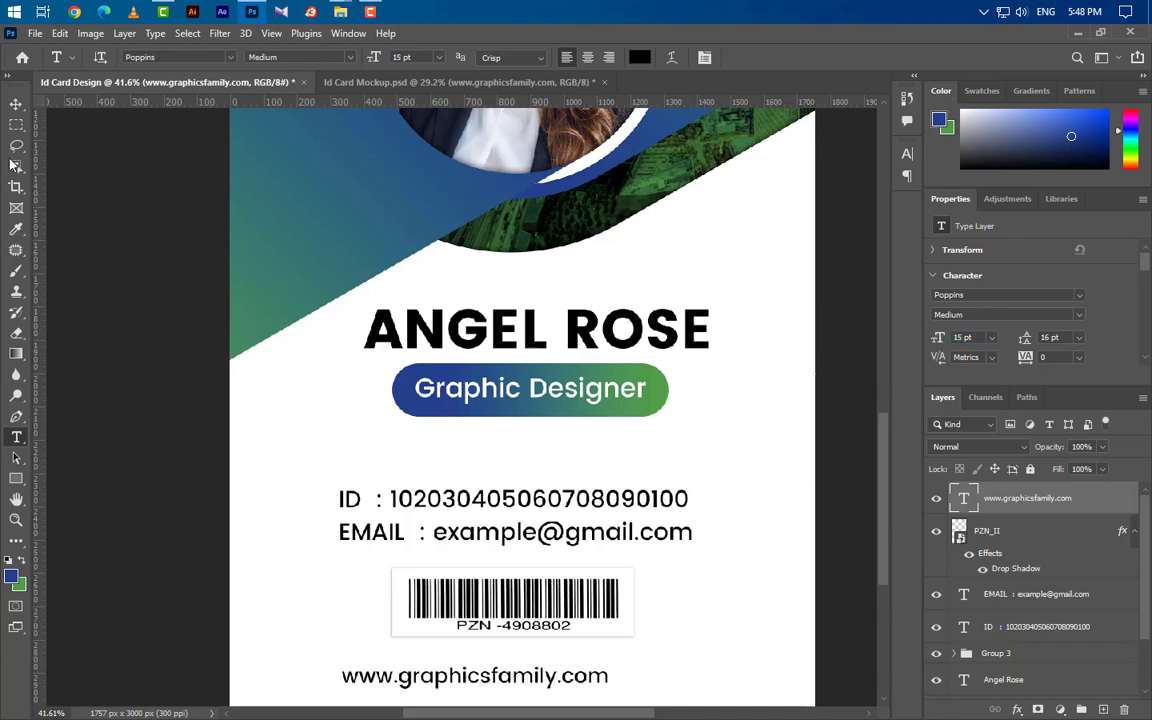
# Centre the website line directly beneath the barcode.
pyautogui.click(16, 105)
pyautogui.moveTo(508, 672); pyautogui.dragTo(545, 674)
pyautogui.scroll(-2, 600, 572)
pyautogui.scroll(-2, 594, 564)
pyautogui.moveTo(576, 571); pyautogui.dragTo(577, 565)
# Draw a box around the website text with a 3 px stroke and no fill.
pyautogui.click(16, 479)
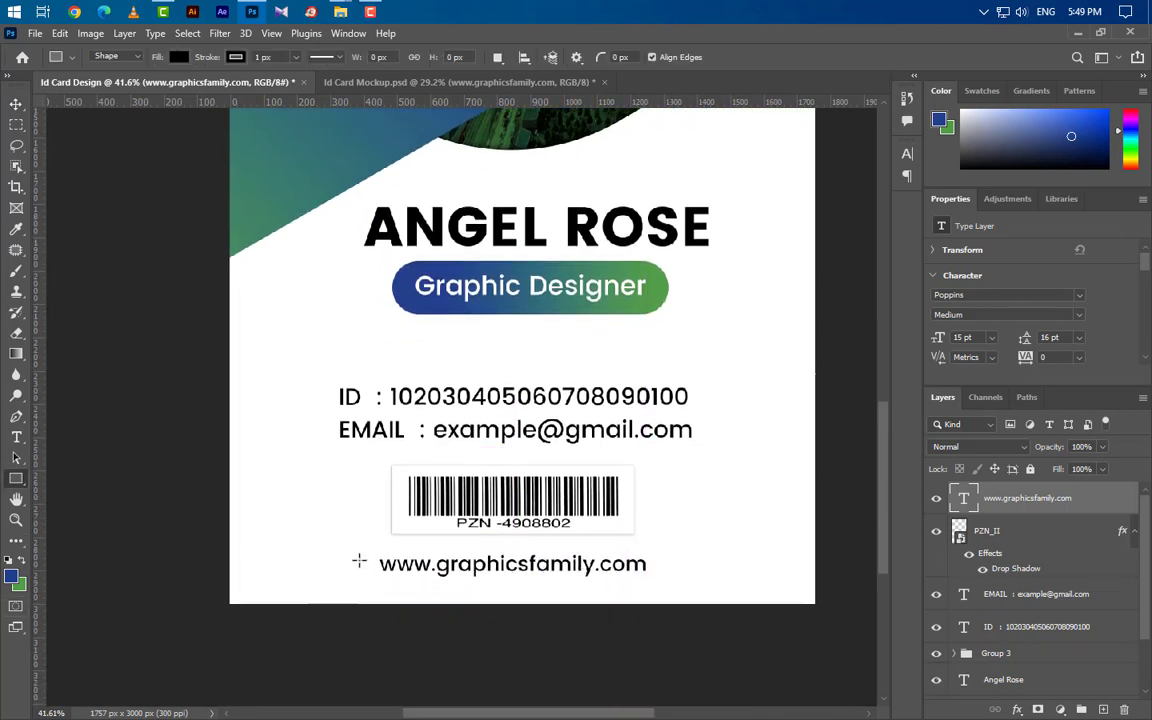
pyautogui.moveTo(384, 555); pyautogui.dragTo(666, 589)
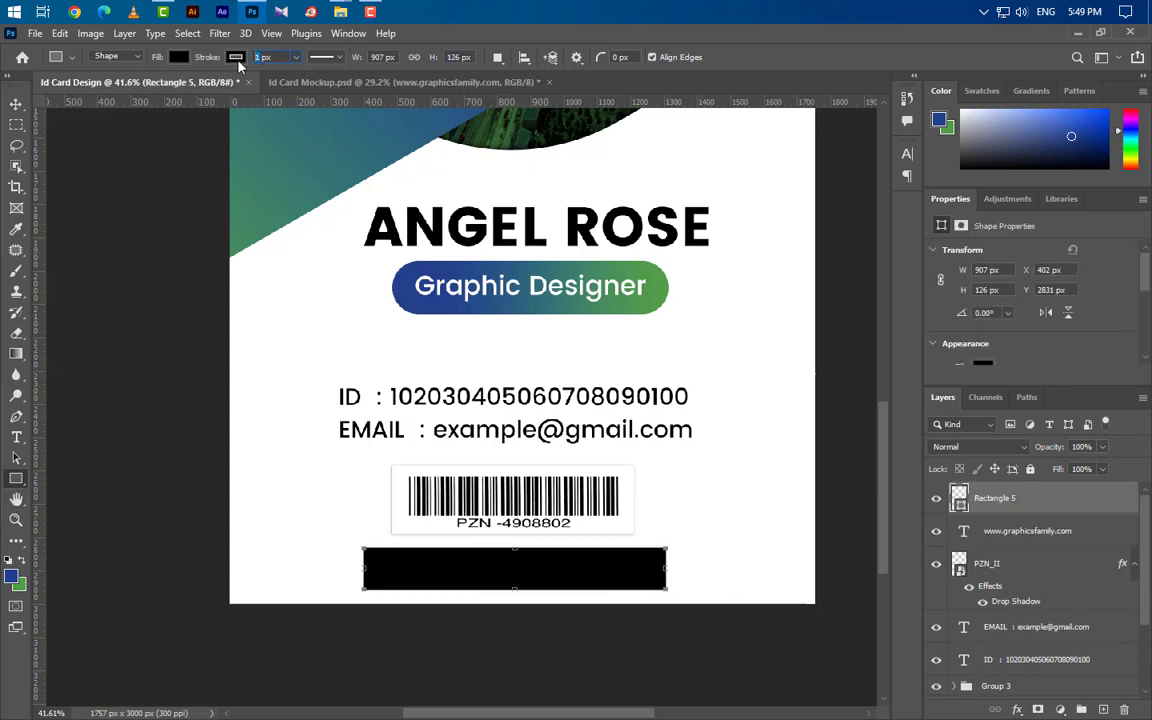
pyautogui.write('3')
pyautogui.press('Return')
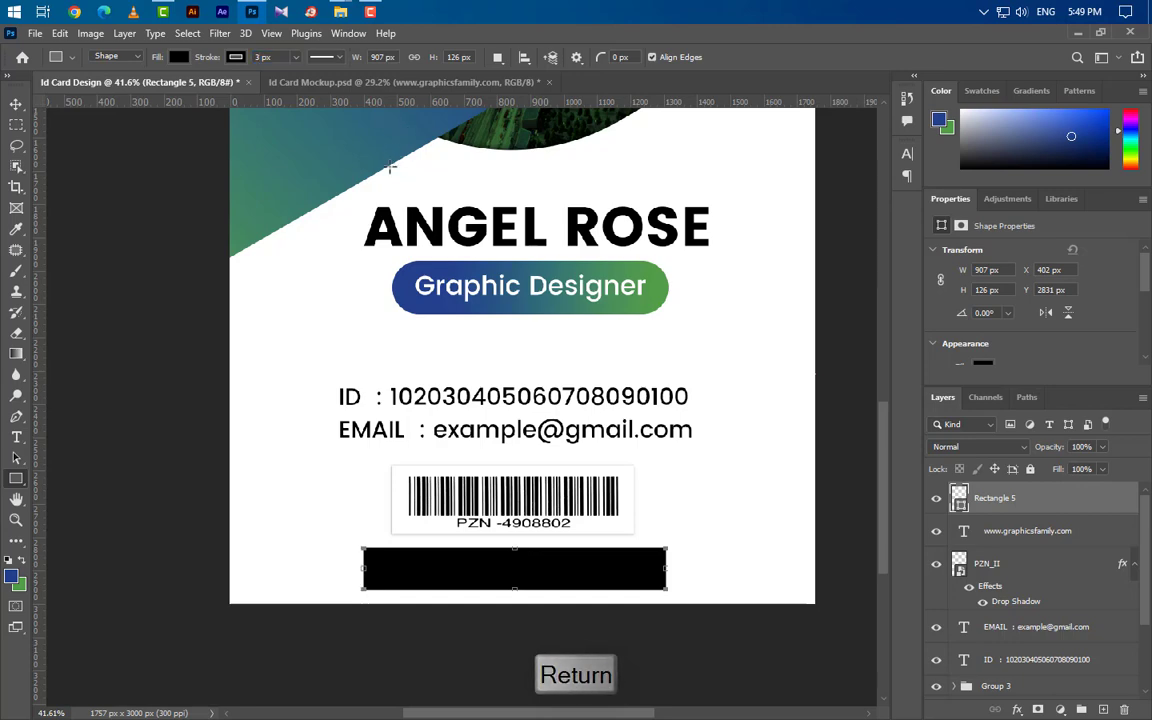
pyautogui.click(177, 57)
pyautogui.click(85, 90)
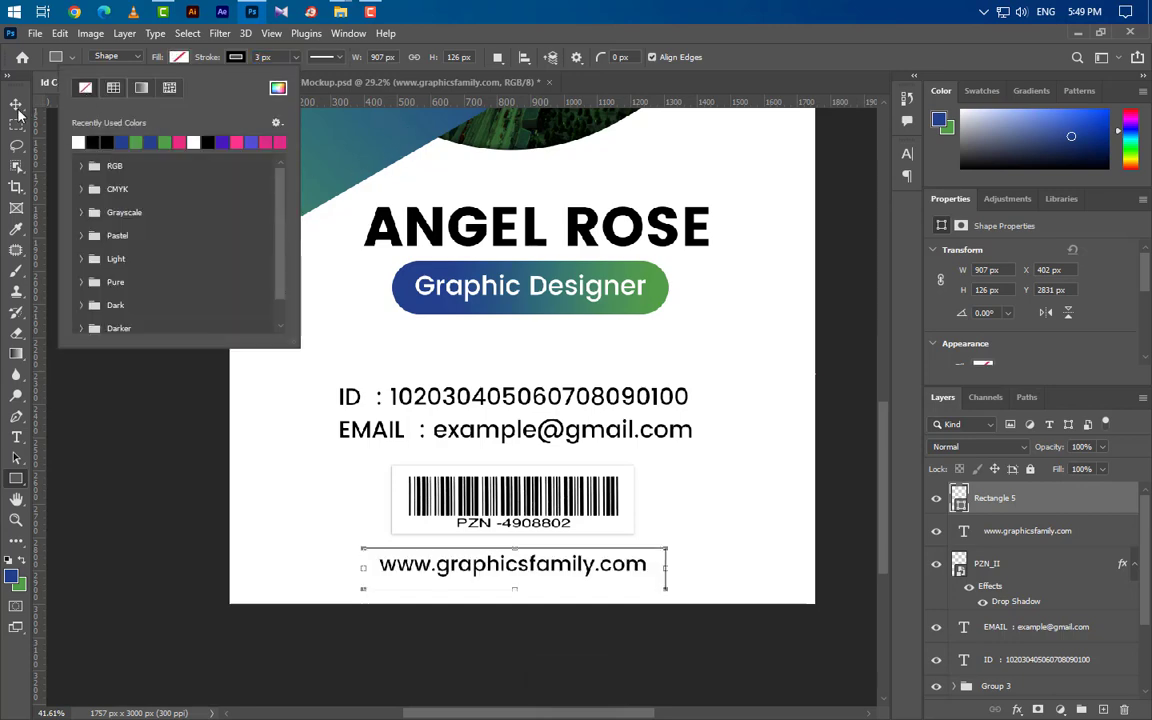
# Convert the box layer to a smart object, then rasterize it.
pyautogui.press('v')
pyautogui.rightClick(1072, 509)
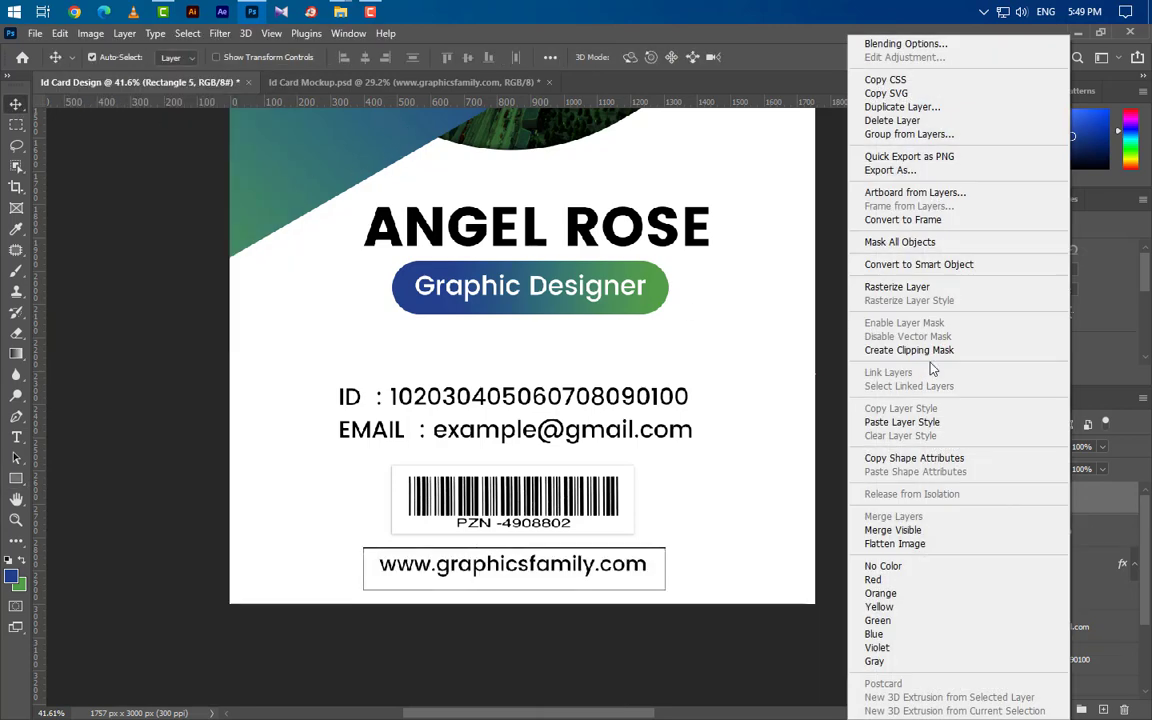
pyautogui.click(950, 263)
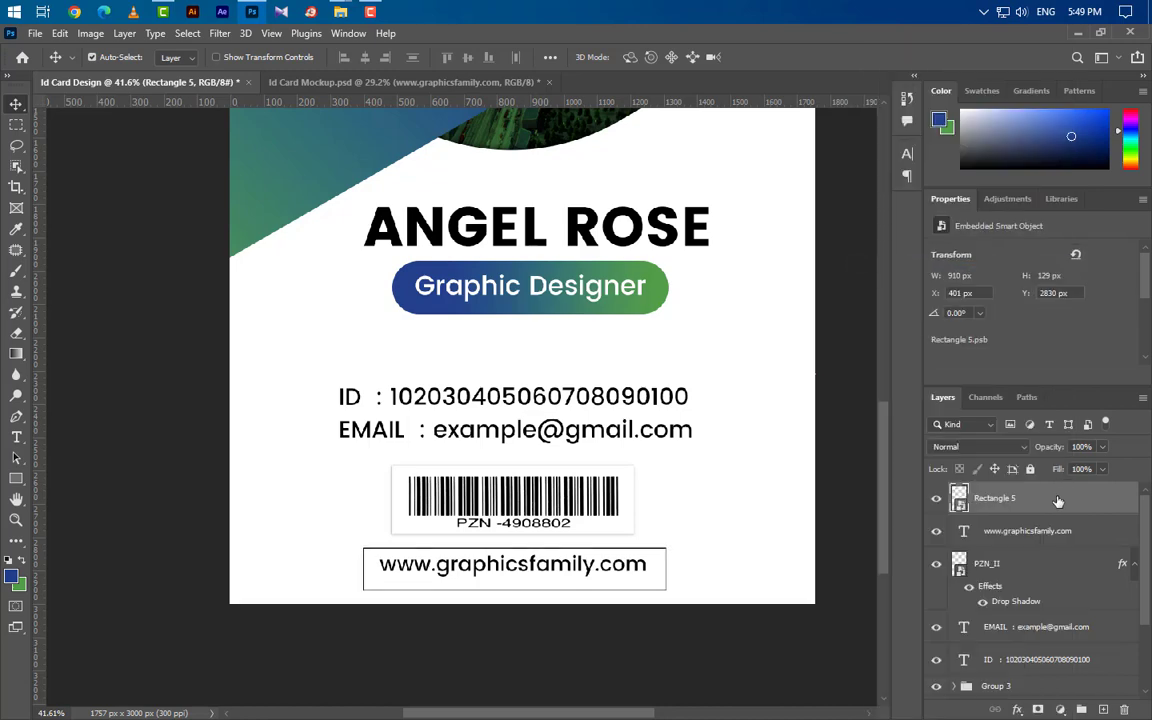
pyautogui.rightClick(1057, 500)
pyautogui.click(882, 344)
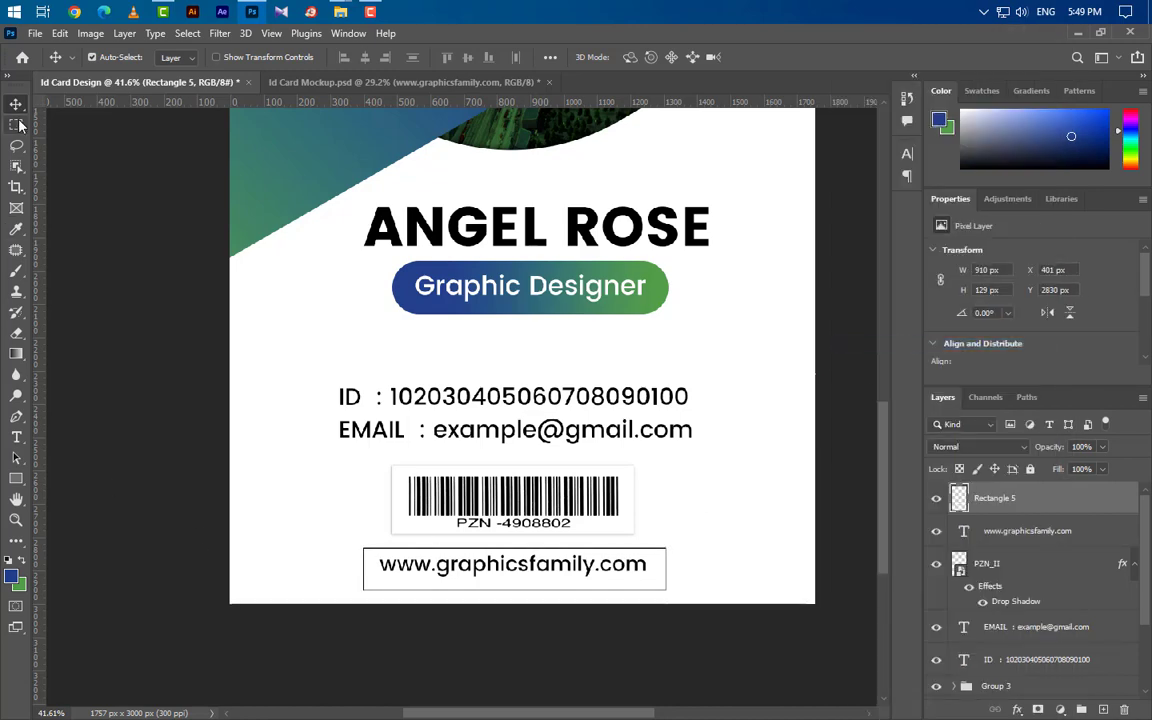
# Erase the middle of the box's top and bottom edges to leave bracket corners.
pyautogui.press('m')
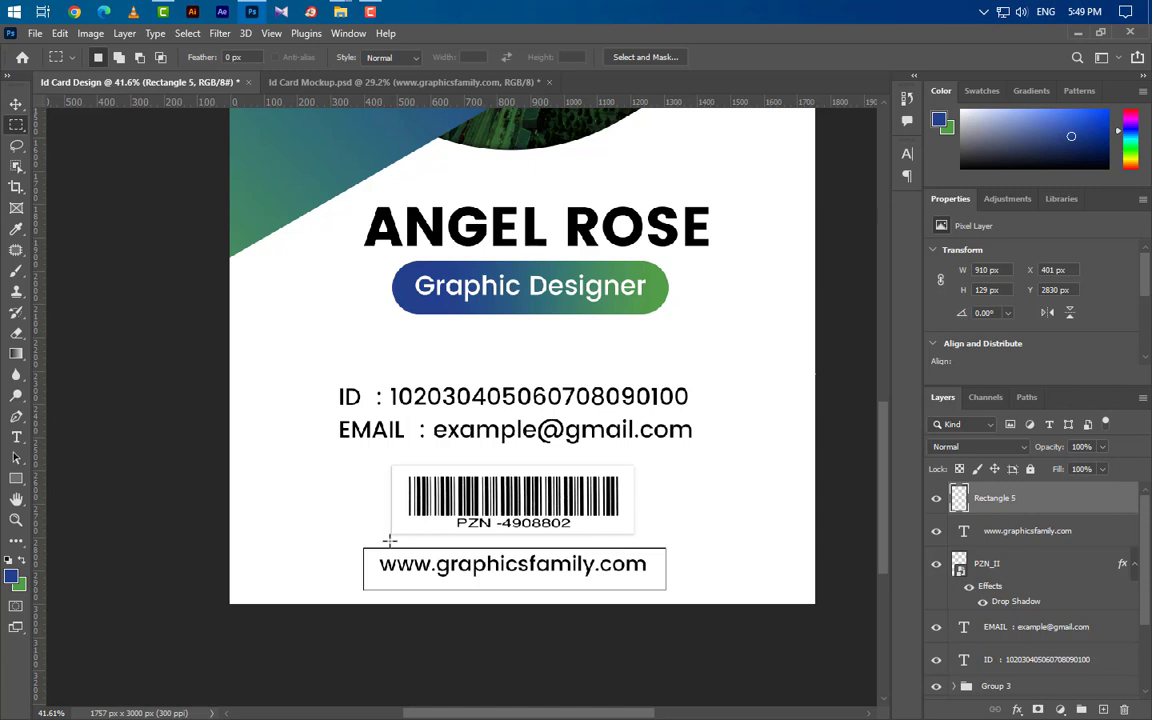
pyautogui.moveTo(388, 540); pyautogui.dragTo(645, 642)
pyautogui.press('Delete')
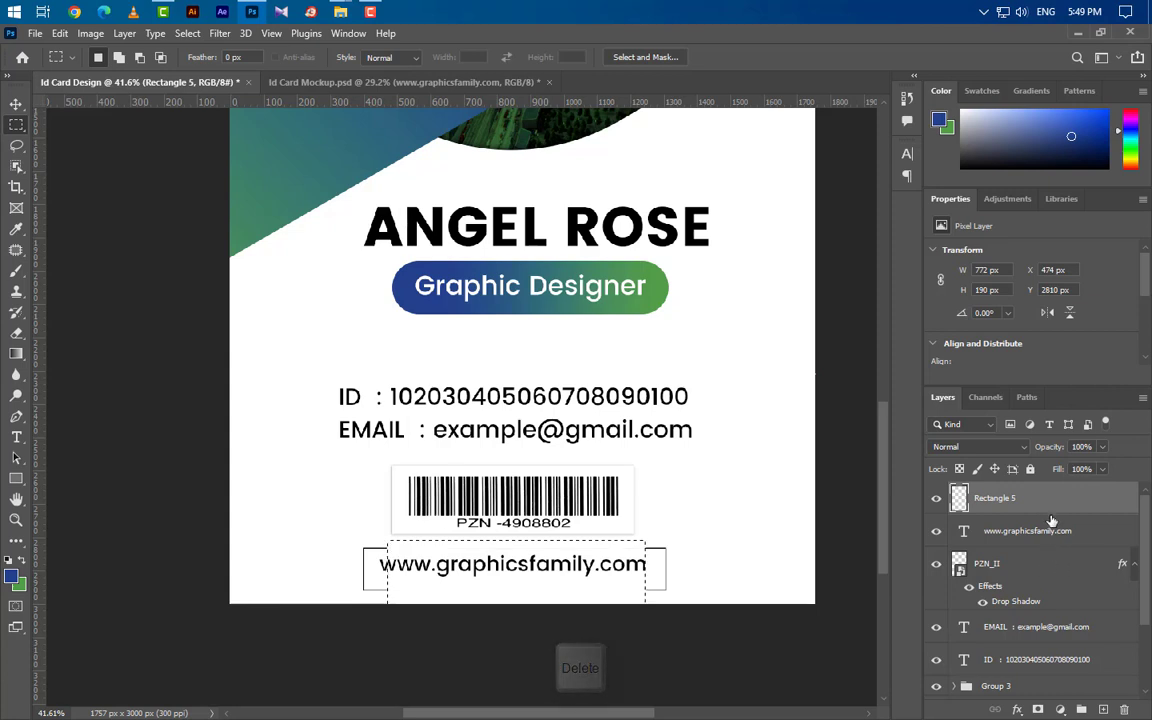
pyautogui.hotkey('ctrl', 'd')
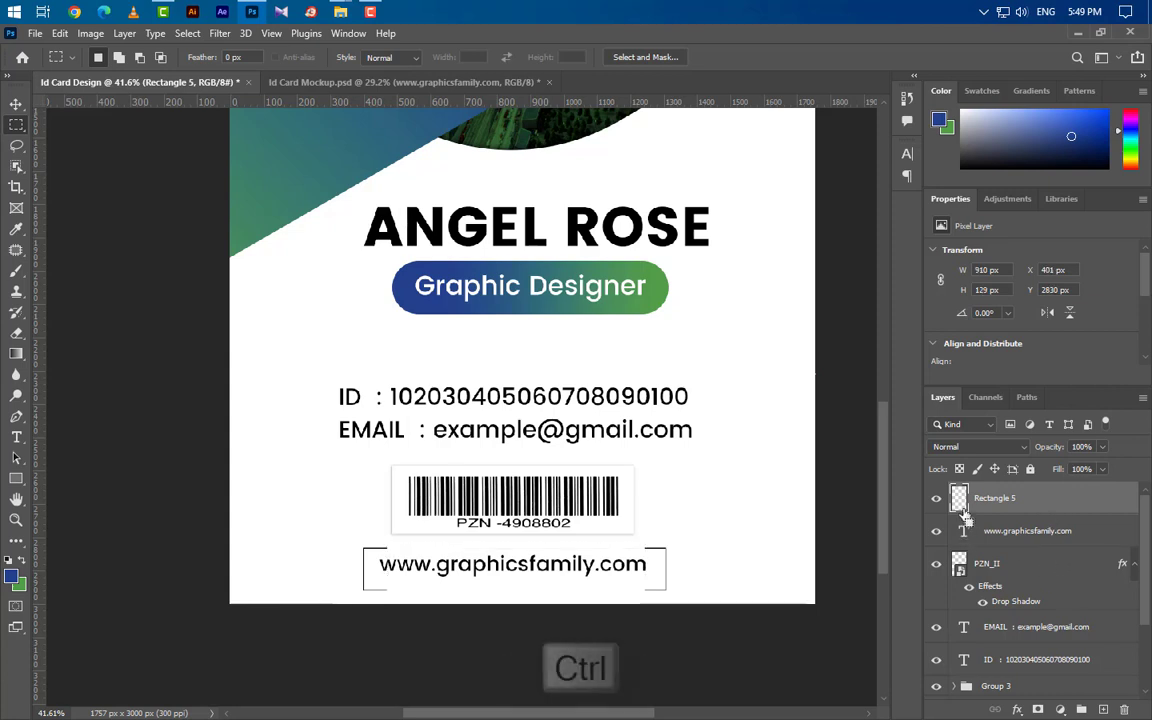
pyautogui.keyDown('ctrl'); pyautogui.click(962, 531); pyautogui.keyUp('ctrl')
pyautogui.click(1034, 540)
pyautogui.click(17, 105)
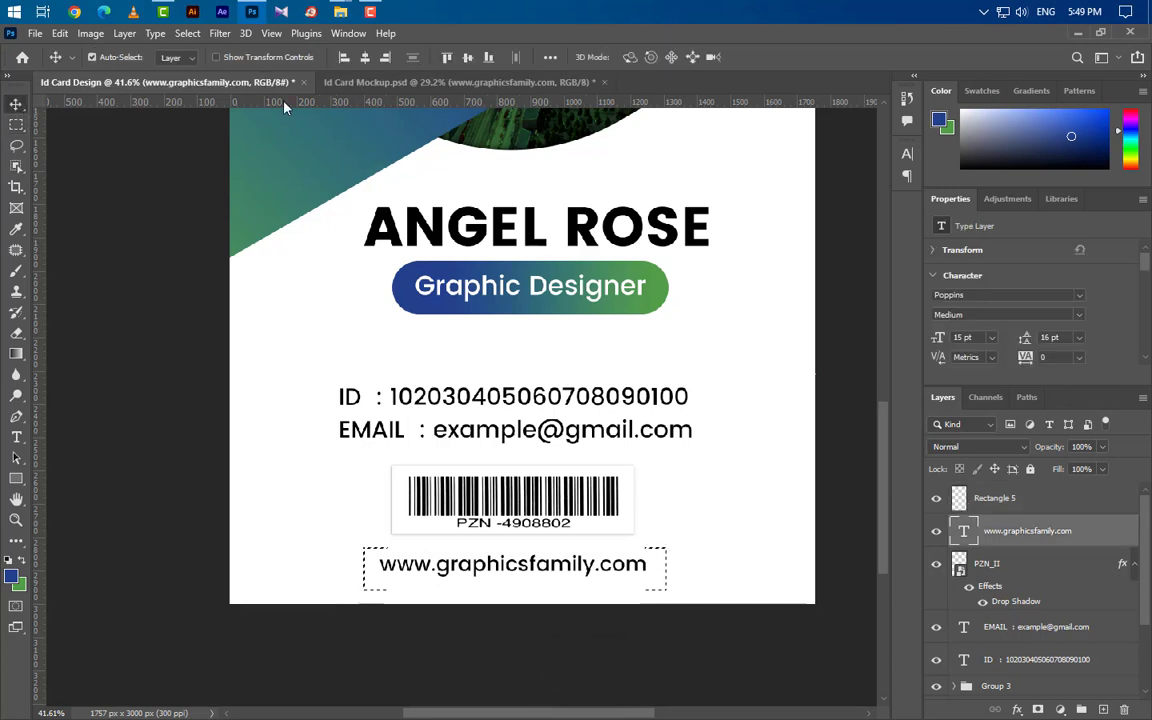
# Centre the website text horizontally and vertically within its brackets.
pyautogui.click(366, 58)
pyautogui.click(472, 59)
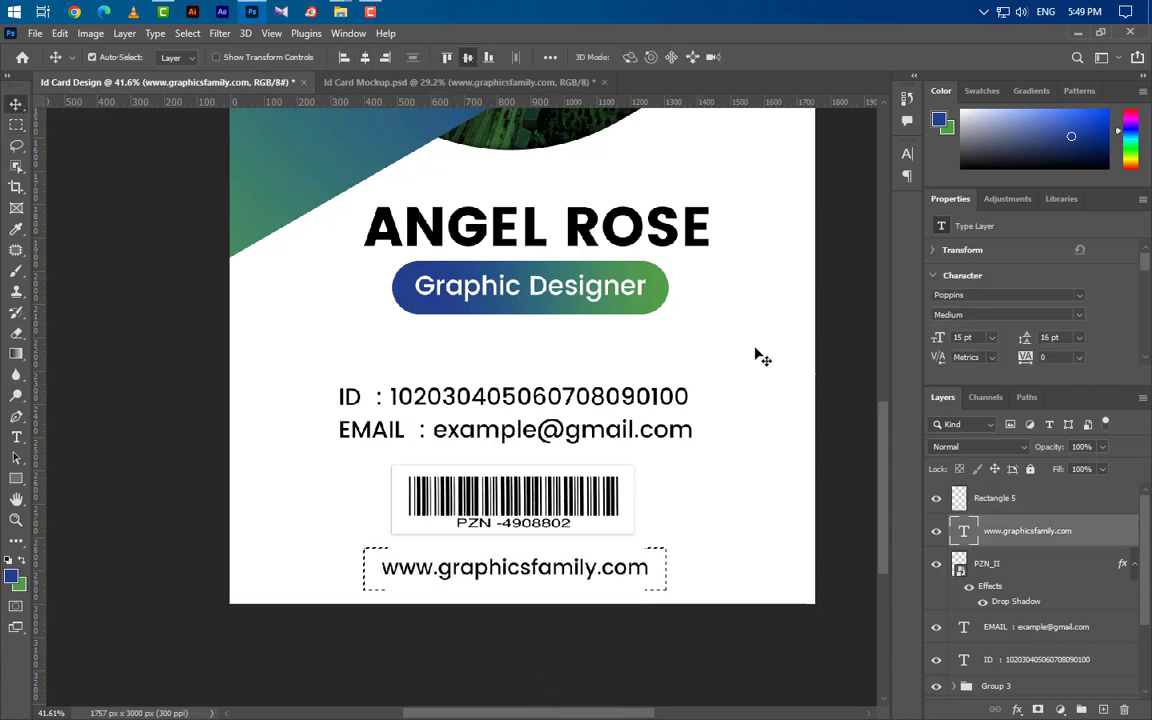
pyautogui.hotkey('ctrl', 'd')
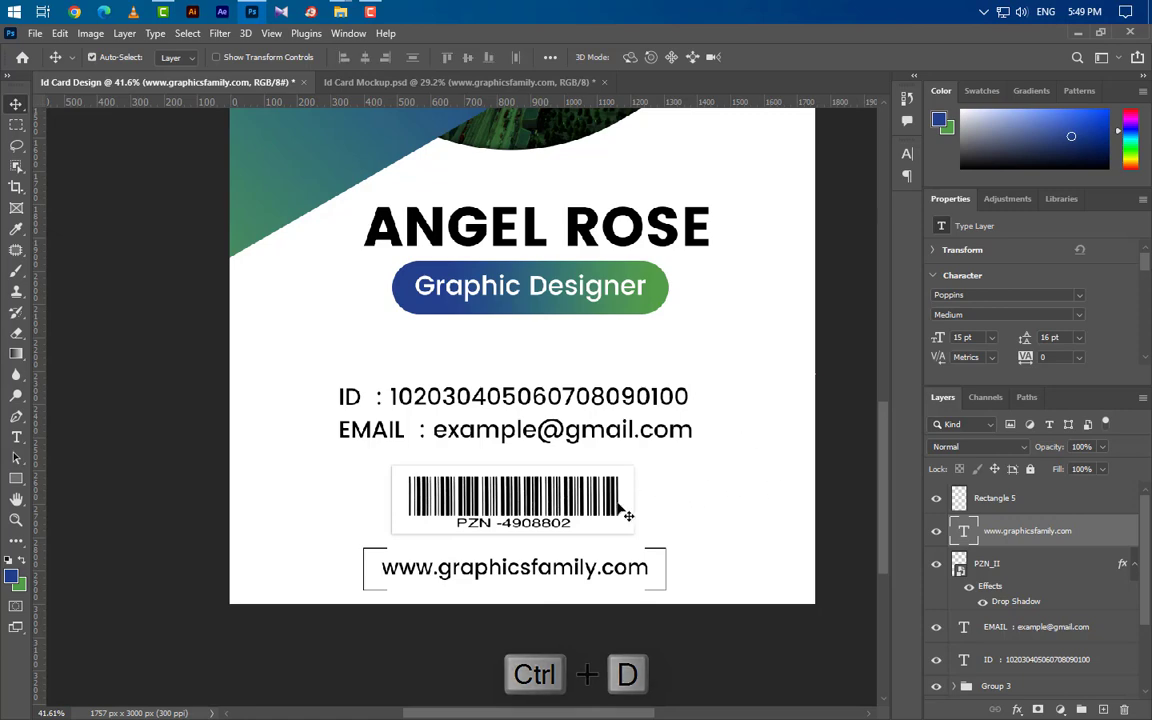
# Horizontally centre the brackets, barcode, email, ID, name, Graphic Designer text and pill on the card.
pyautogui.scroll(-2, 580, 558)
pyautogui.hotkey('ctrl', 'a')
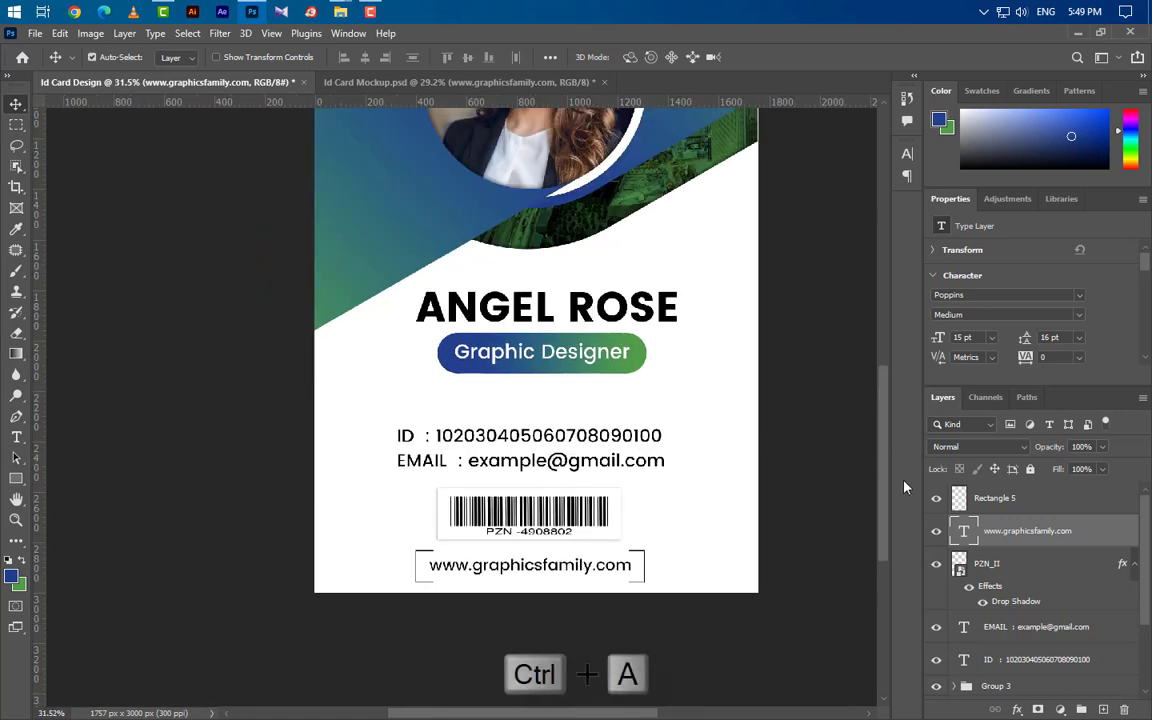
pyautogui.keyDown('ctrl'); pyautogui.click(1030, 500); pyautogui.keyUp('ctrl')
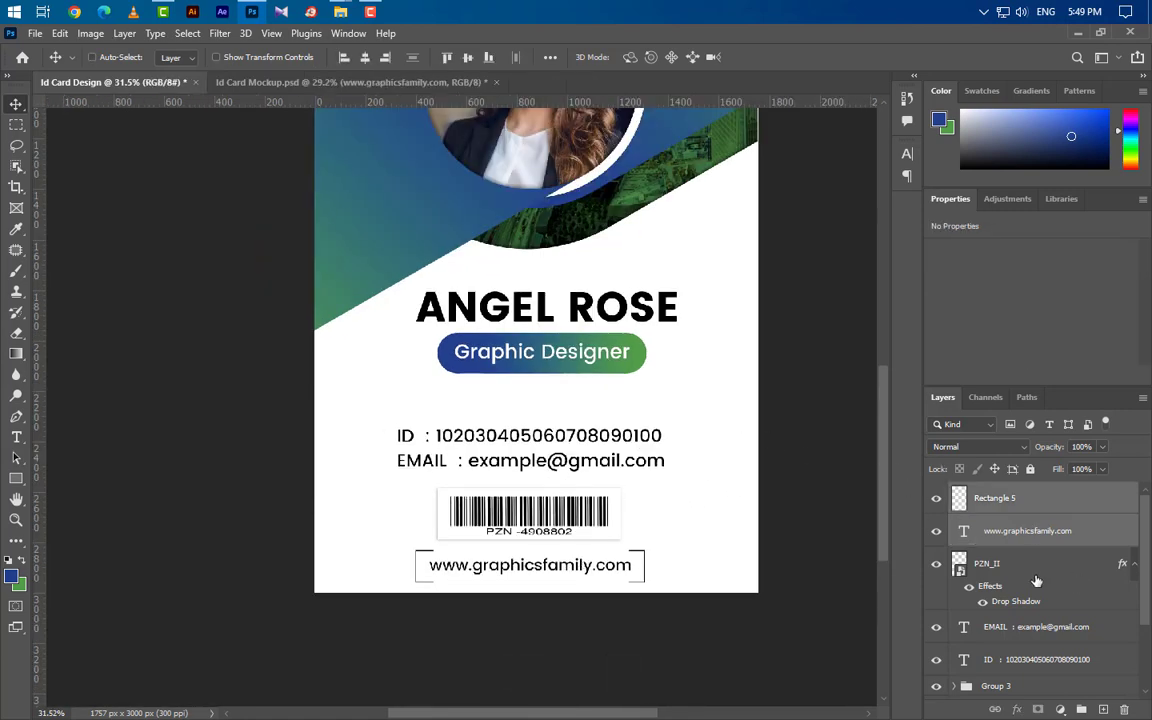
pyautogui.keyDown('ctrl'); pyautogui.click(1032, 565); pyautogui.keyUp('ctrl')
pyautogui.keyDown('ctrl'); pyautogui.click(1040, 627); pyautogui.keyUp('ctrl')
pyautogui.keyDown('ctrl'); pyautogui.click(1052, 664); pyautogui.keyUp('ctrl')
pyautogui.scroll(-3, 1055, 660)
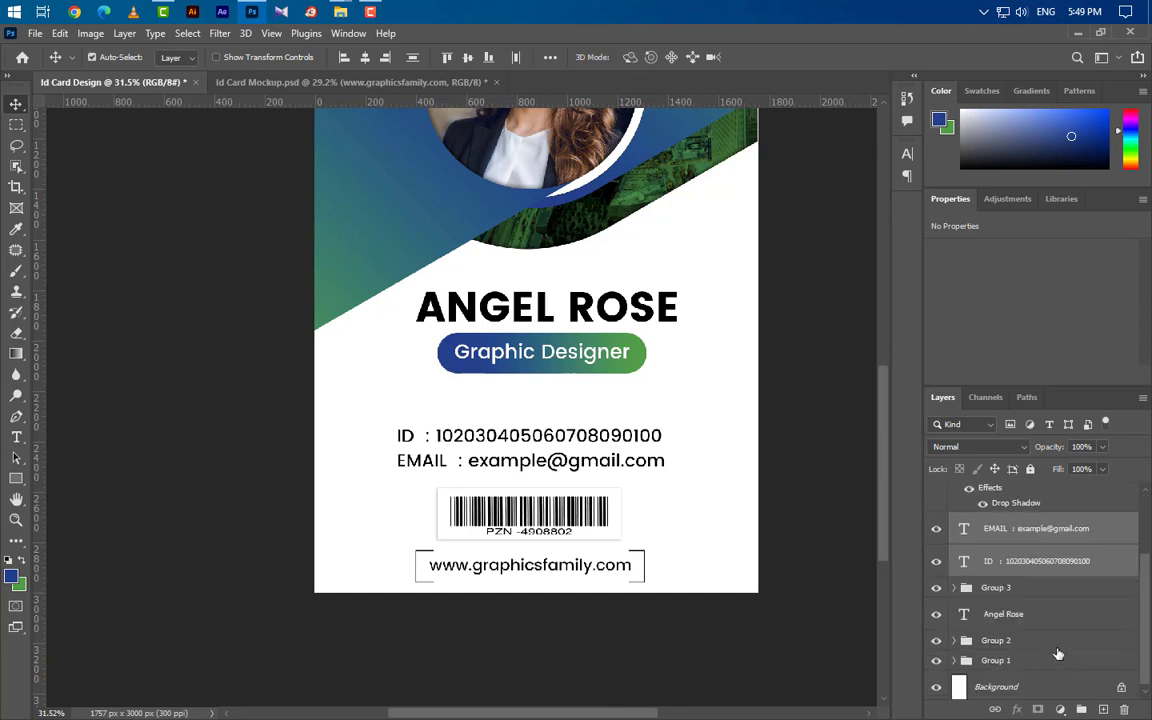
pyautogui.keyDown('ctrl'); pyautogui.click(1036, 617); pyautogui.keyUp('ctrl')
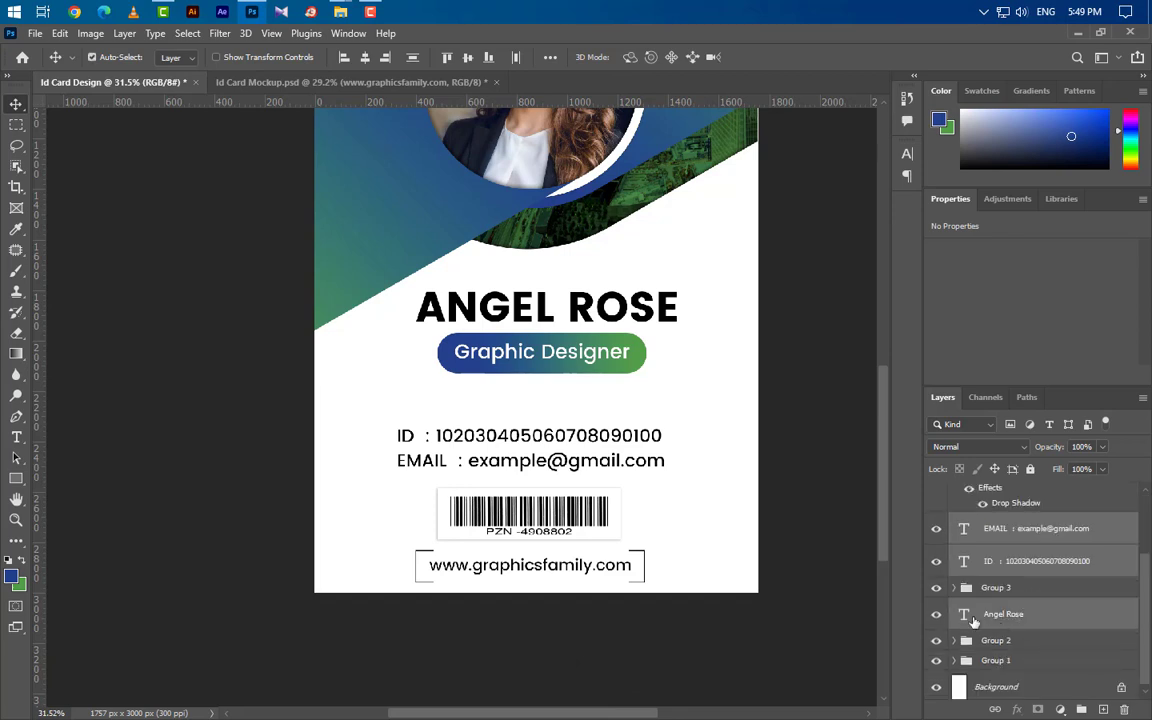
pyautogui.click(955, 588)
pyautogui.keyDown('ctrl'); pyautogui.click(1027, 614); pyautogui.keyUp('ctrl')
pyautogui.keyDown('ctrl'); pyautogui.click(1007, 647); pyautogui.keyUp('ctrl')
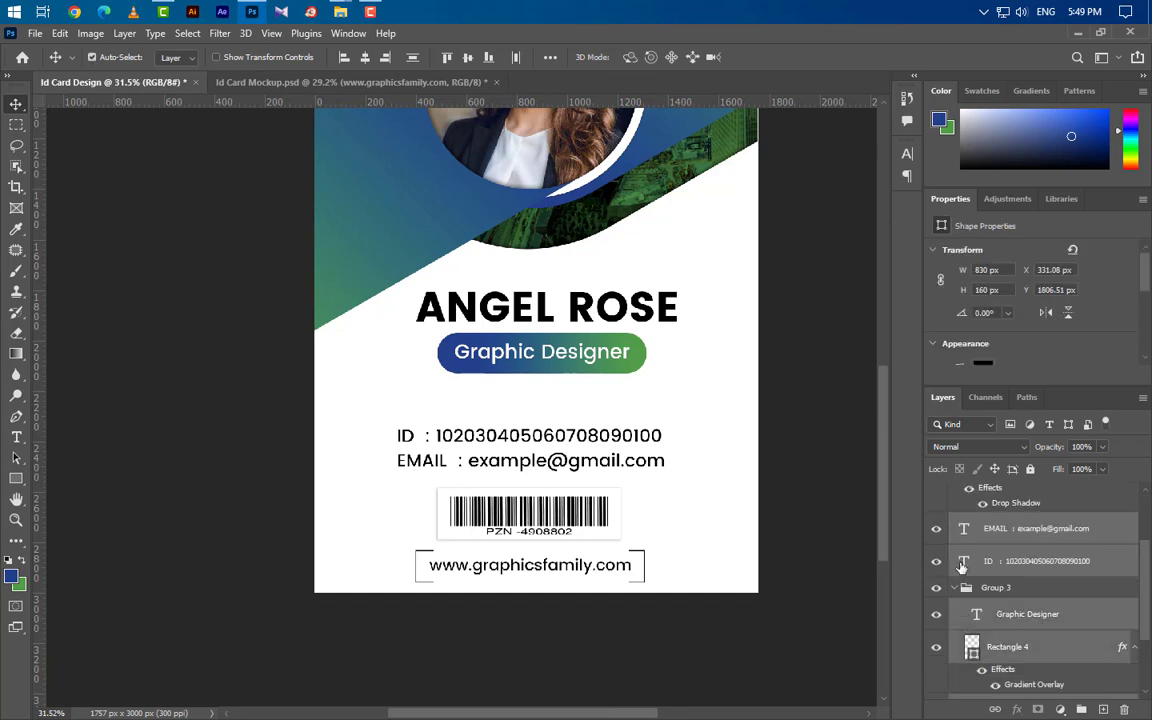
pyautogui.click(365, 57)
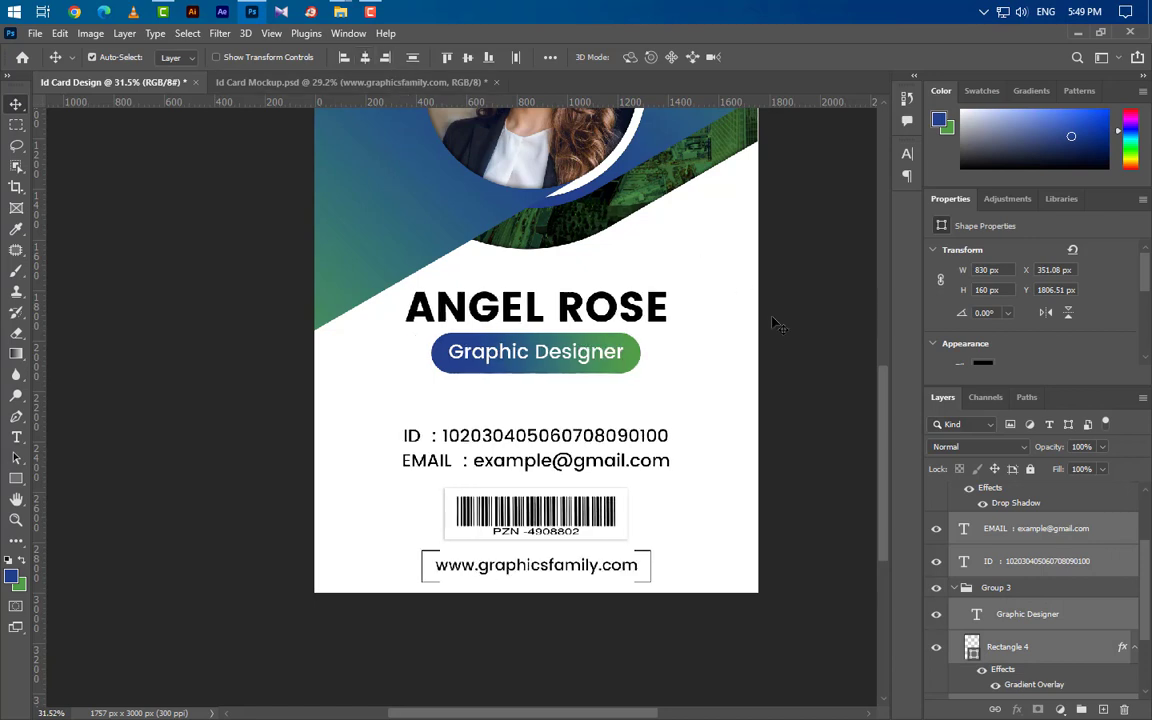
pyautogui.hotkey('ctrl', 'd')
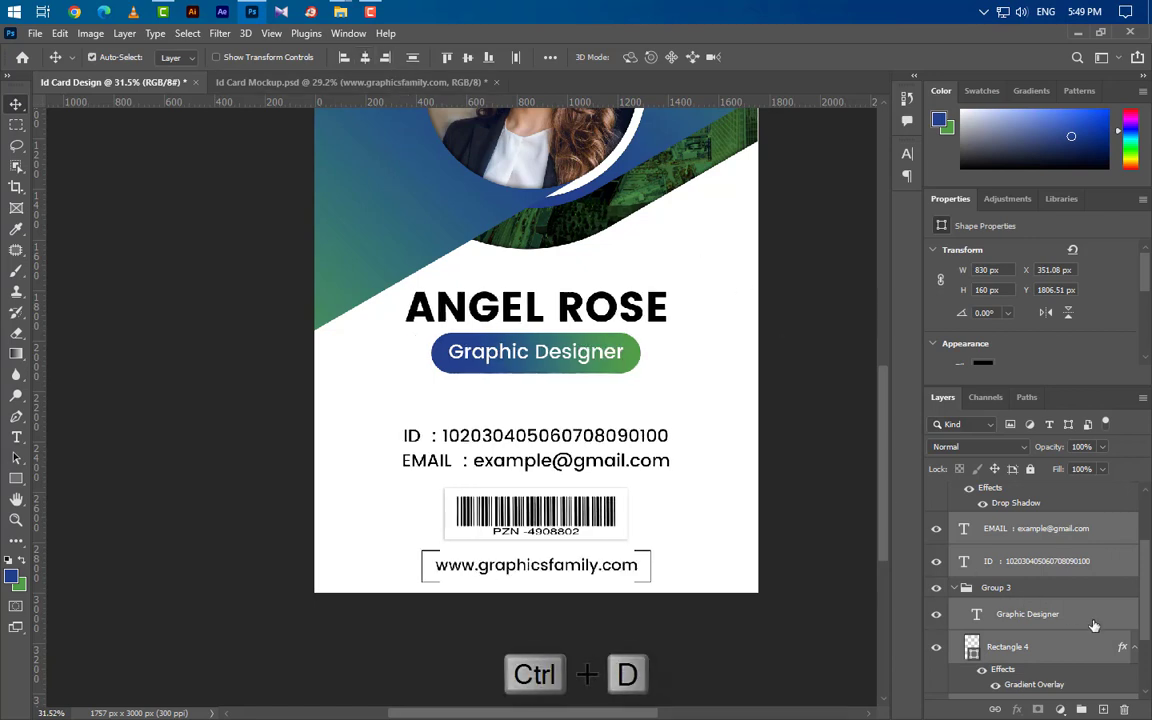
# Shift the ID, email, barcode and bracketed website block slightly upward.
pyautogui.keyDown('ctrl'); pyautogui.click(1030, 615); pyautogui.keyUp('ctrl')
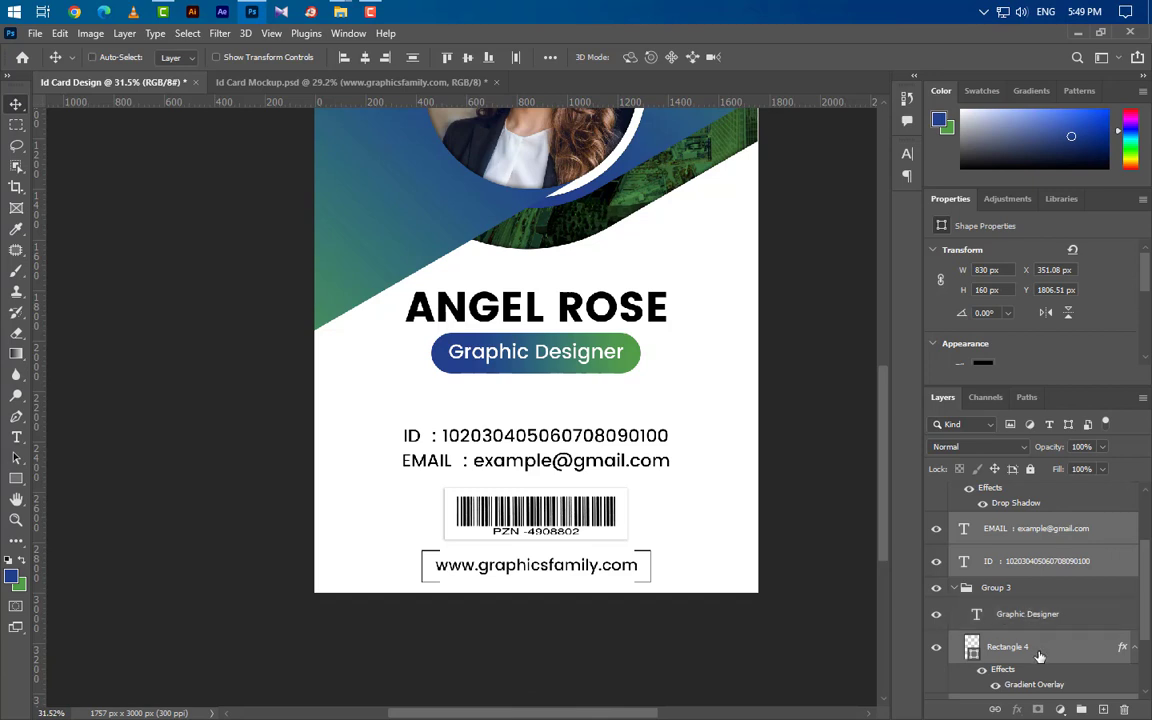
pyautogui.keyDown('ctrl'); pyautogui.click(1040, 654); pyautogui.keyUp('ctrl')
pyautogui.scroll(-3, 1060, 660)
pyautogui.keyDown('ctrl'); pyautogui.click(1056, 617); pyautogui.keyUp('ctrl')
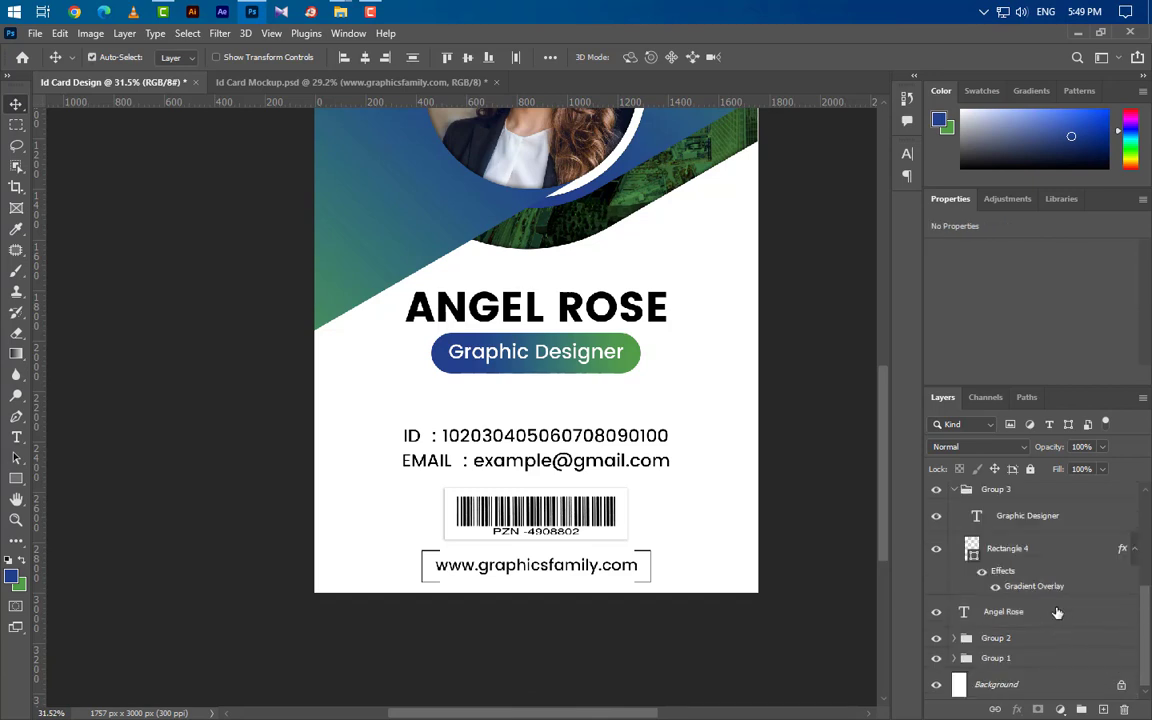
pyautogui.scroll(3, 1057, 612)
pyautogui.hotkey('shift', 'Up')
pyautogui.hotkey('shift', 'Up')
pyautogui.hotkey('shift', 'Up')
pyautogui.hotkey('shift', 'Up')
pyautogui.hotkey('shift', 'Up')
pyautogui.hotkey('shift', 'Up')
pyautogui.hotkey('shift', 'Up')
pyautogui.hotkey('shift', 'Up')
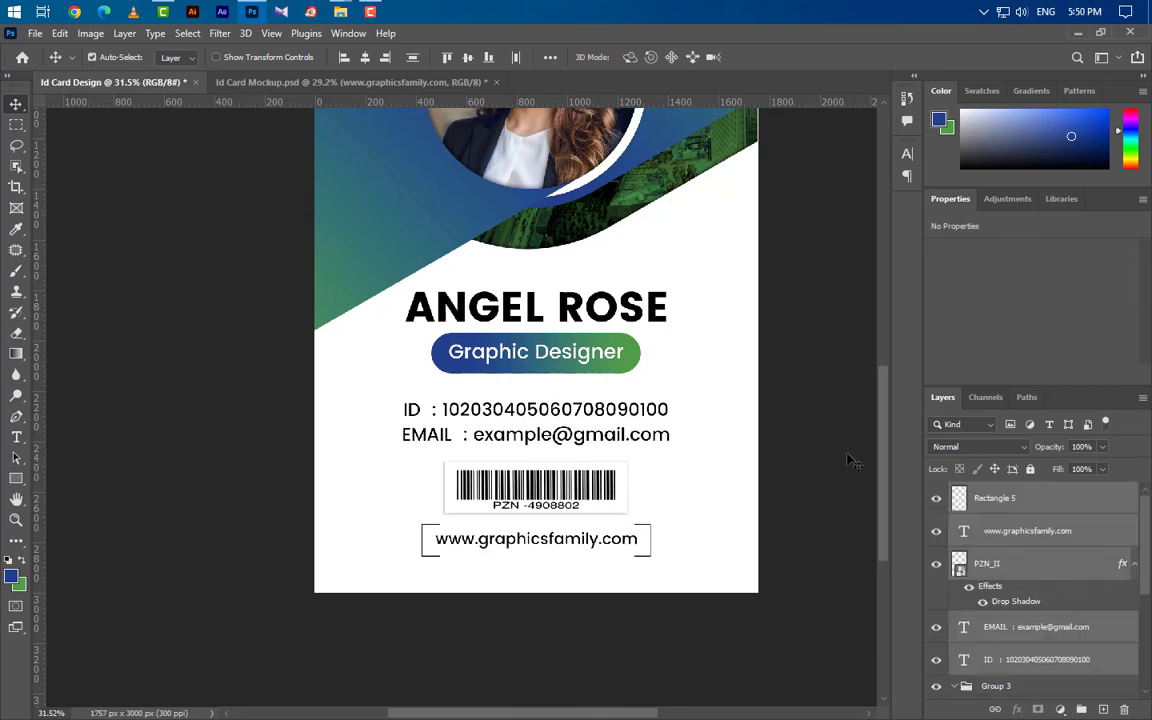
pyautogui.hotkey('shift', 'Up')
pyautogui.hotkey('shift', 'Up')
pyautogui.click(15, 480)
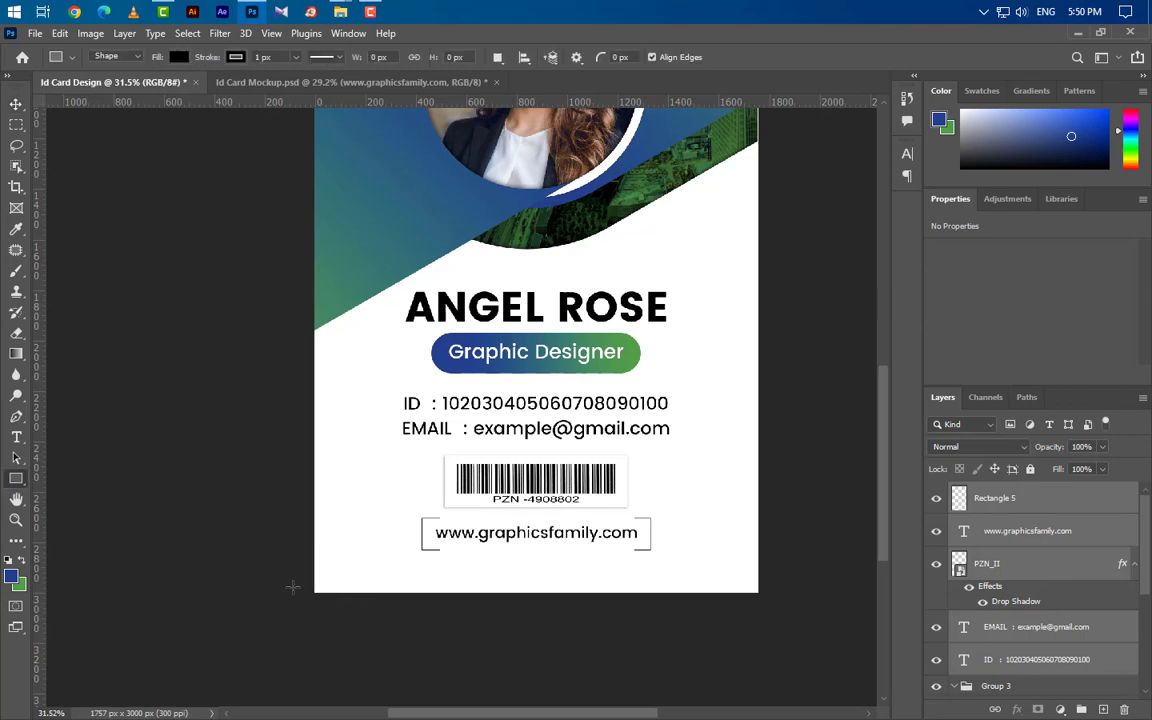
# Draw a bar across the card's bottom edge and paste the copied gradient style onto it.
pyautogui.moveTo(303, 568); pyautogui.dragTo(790, 622)
pyautogui.rightClick(1107, 519)
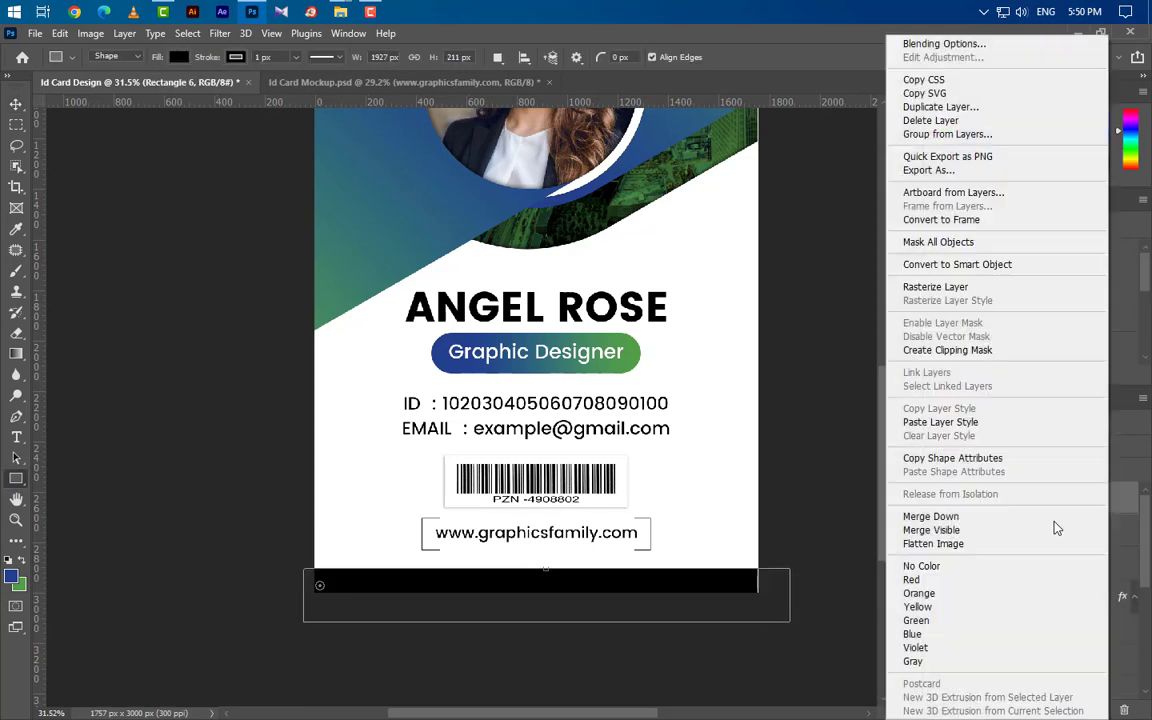
pyautogui.click(929, 425)
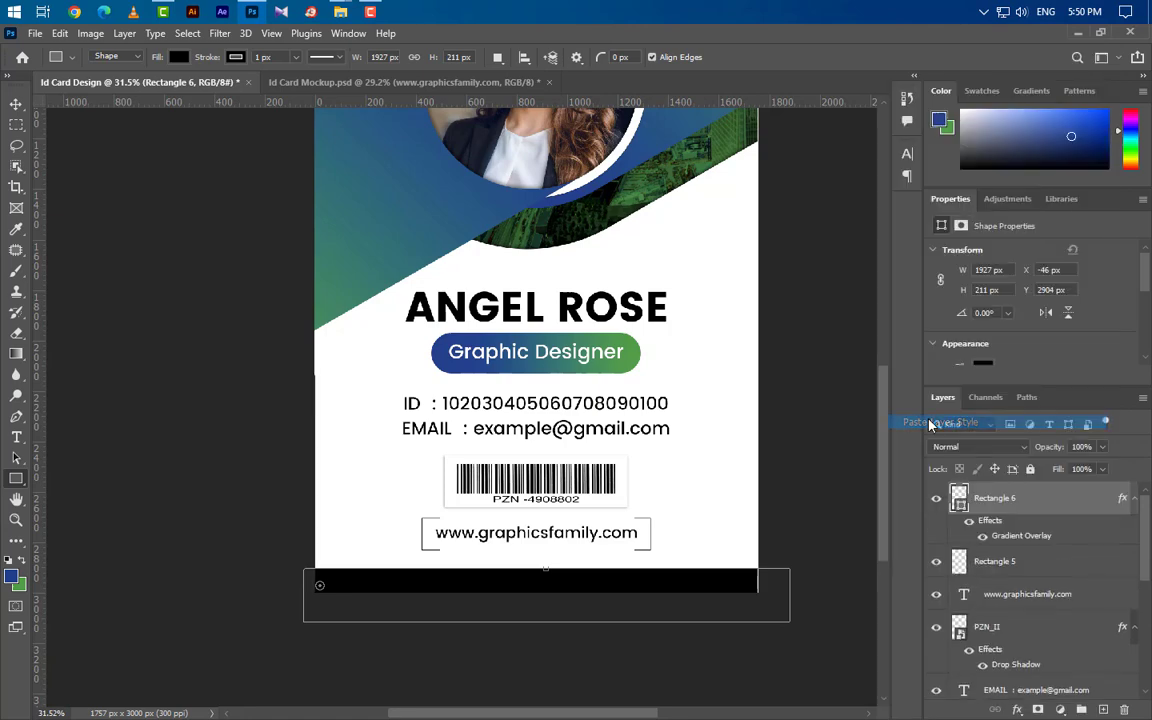
# Set the bar's gradient overlay to angle 0°, scale 100, reversed.
pyautogui.doubleClick(1020, 536)
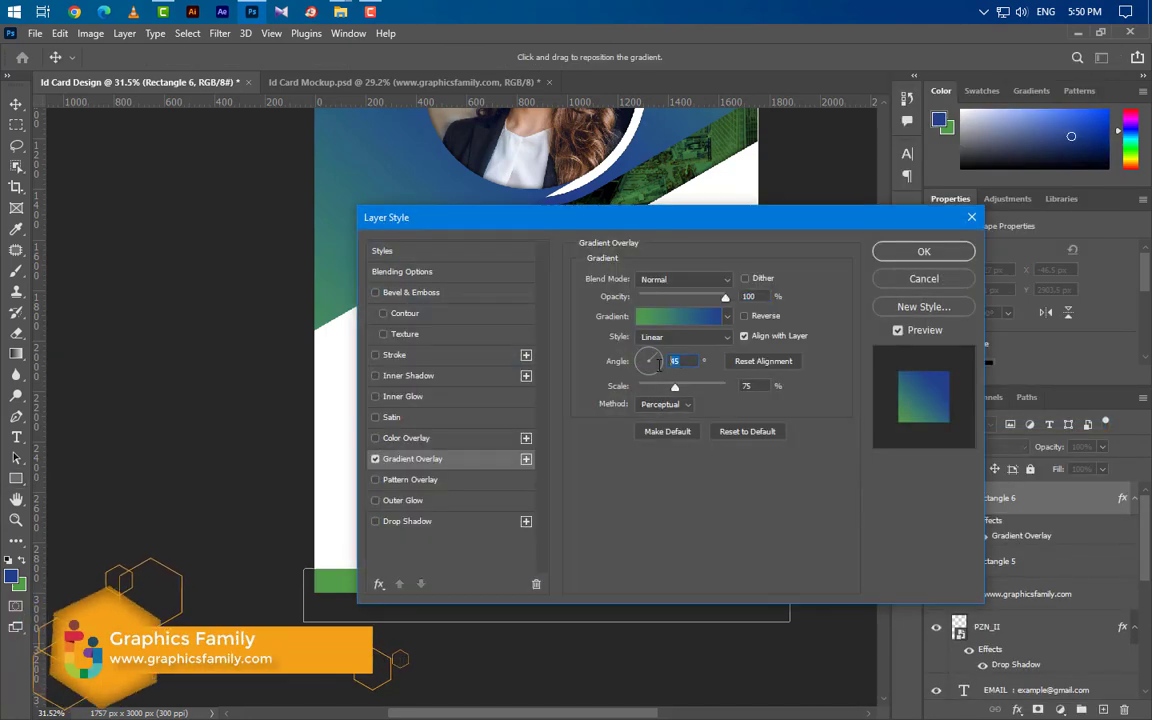
pyautogui.write('0')
pyautogui.press('Tab')
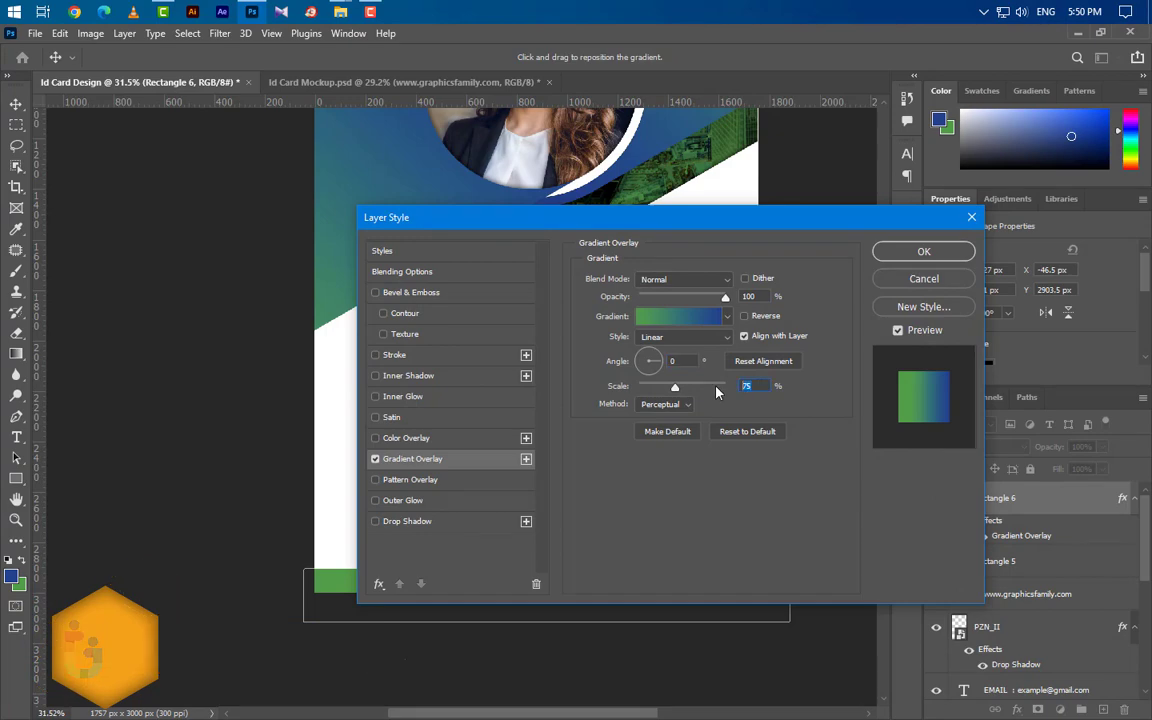
pyautogui.write('100')
pyautogui.click(744, 315)
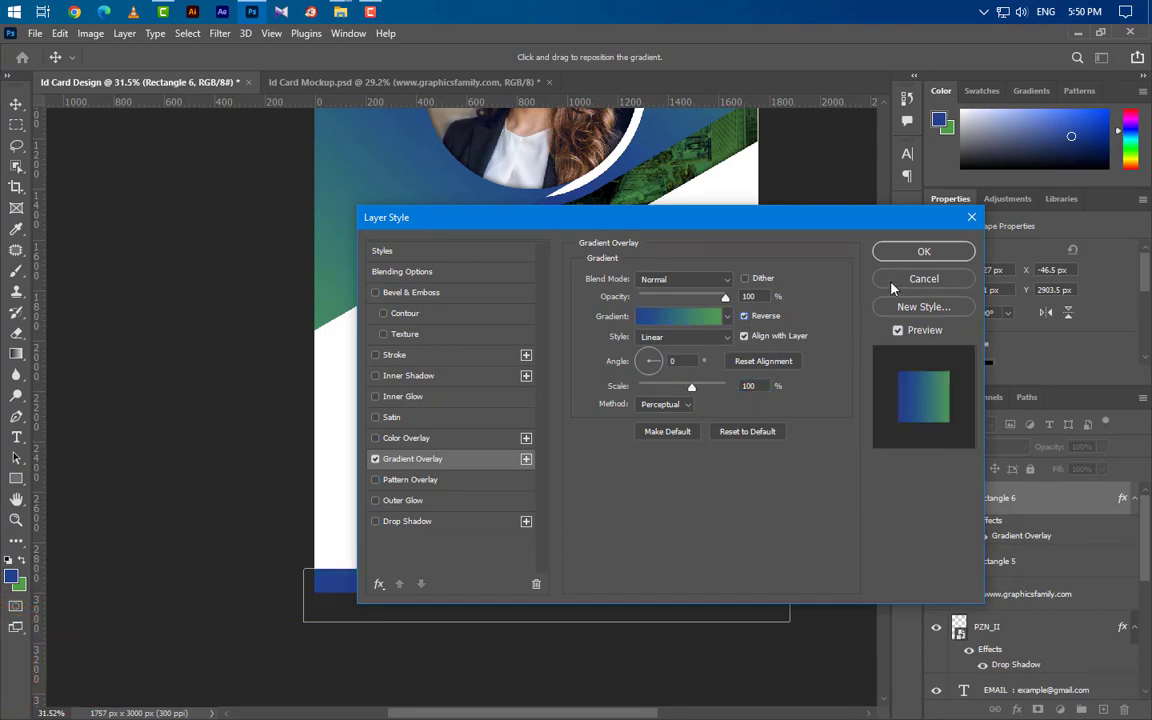
pyautogui.press('Return')
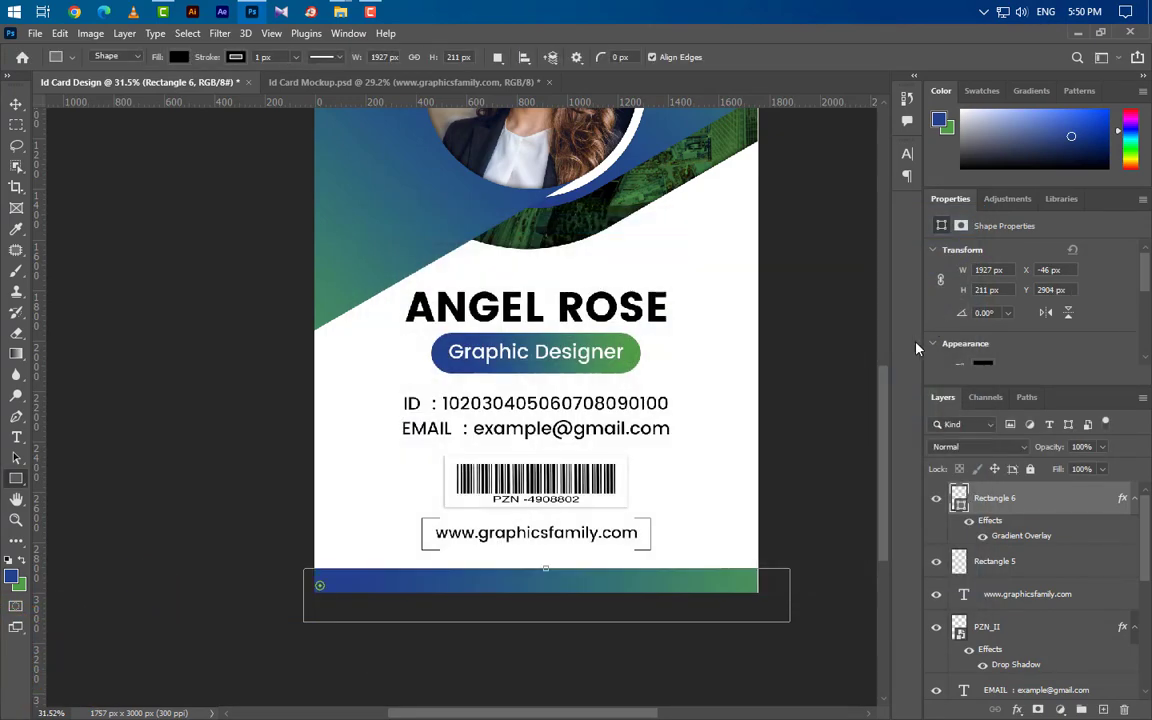
pyautogui.click(14, 104)
pyautogui.scroll(-4, 500, 460)
pyautogui.scroll(2, 573, 414)
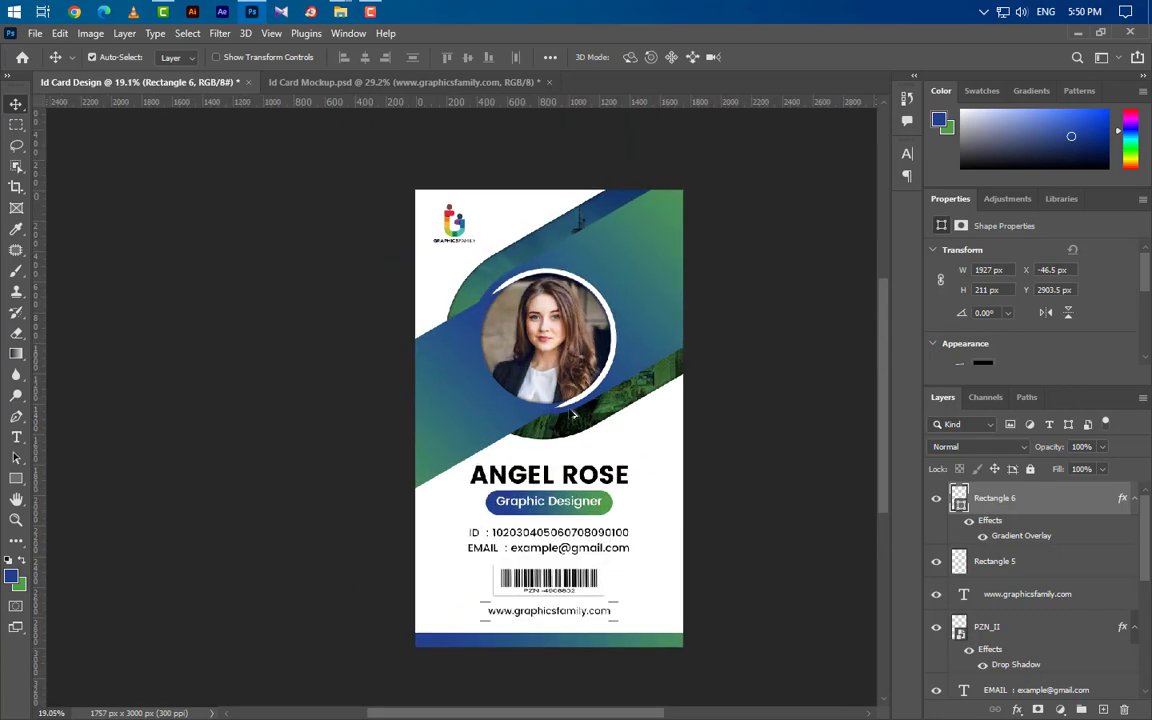
pyautogui.scroll(2, 573, 414)
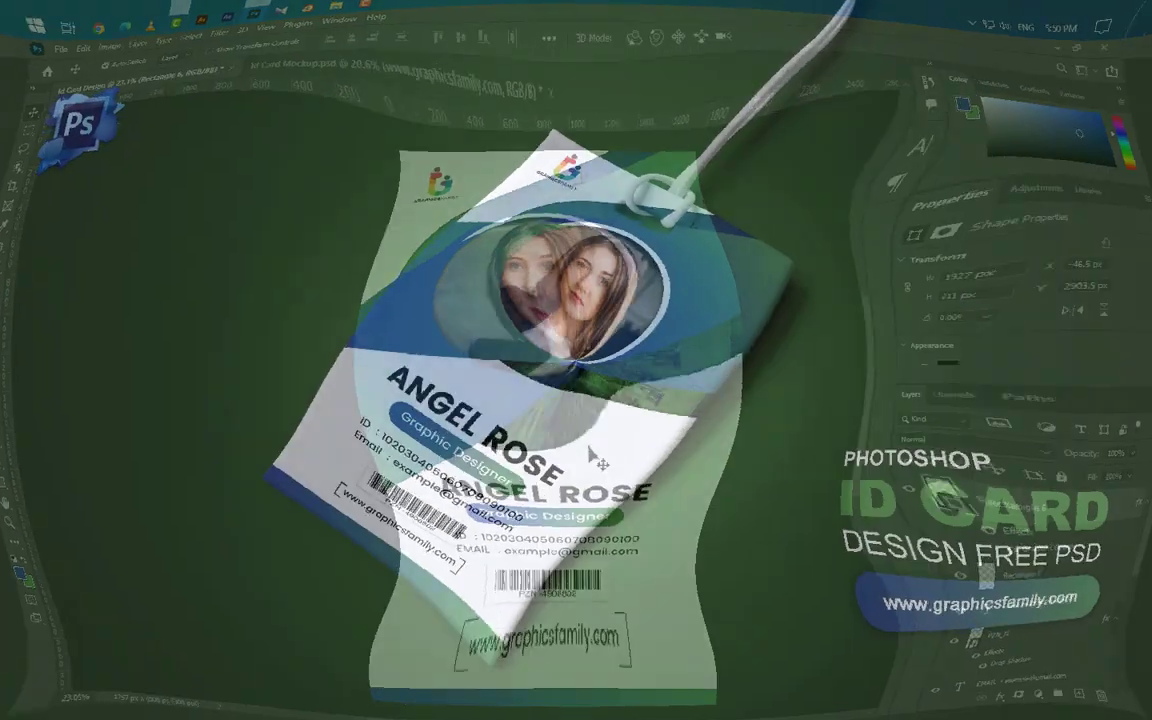